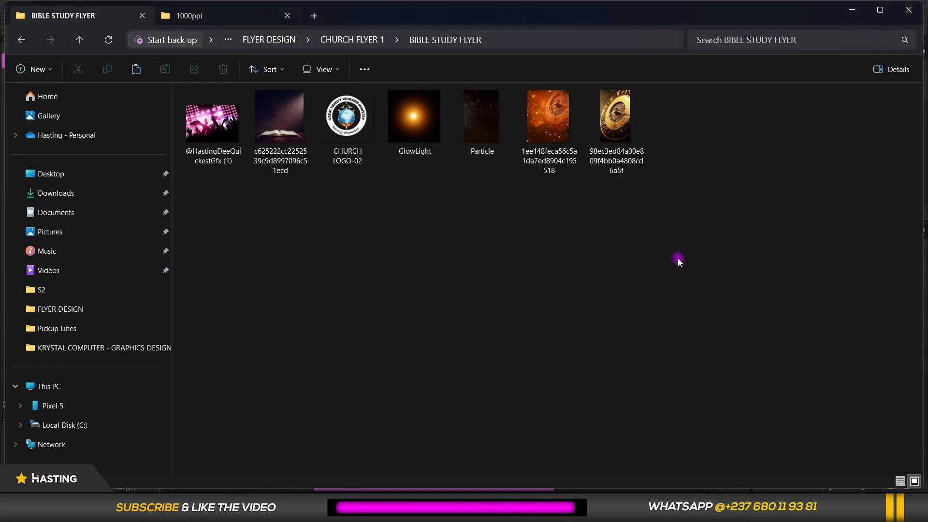
# Place the golden clock image from the BIBLE STUDY FLYER folder into the Photoshop flyer, scaled over the upper-right part of the canvas.
pyautogui.moveTo(615, 121); pyautogui.dragTo(507, 248)
pyautogui.moveTo(448, 271); pyautogui.dragTo(505, 245)
pyautogui.moveTo(548, 332); pyautogui.dragTo(521, 284)
pyautogui.moveTo(492, 206); pyautogui.dragTo(499, 266)
pyautogui.press('Return')
# Rasterize the clock layer and erase its lower and inner edges so it blends into the dark background above the book.
pyautogui.rightClick(837, 309)
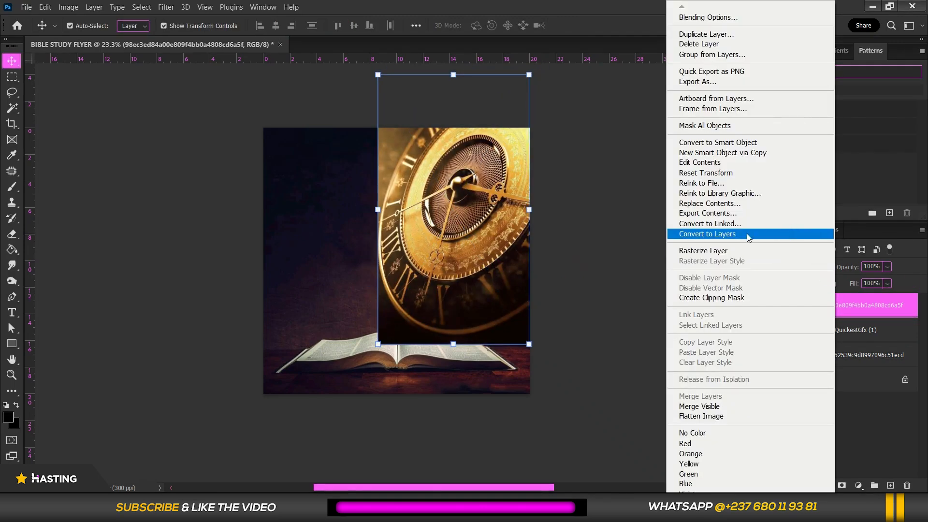
pyautogui.click(824, 251)
pyautogui.click(16, 191)
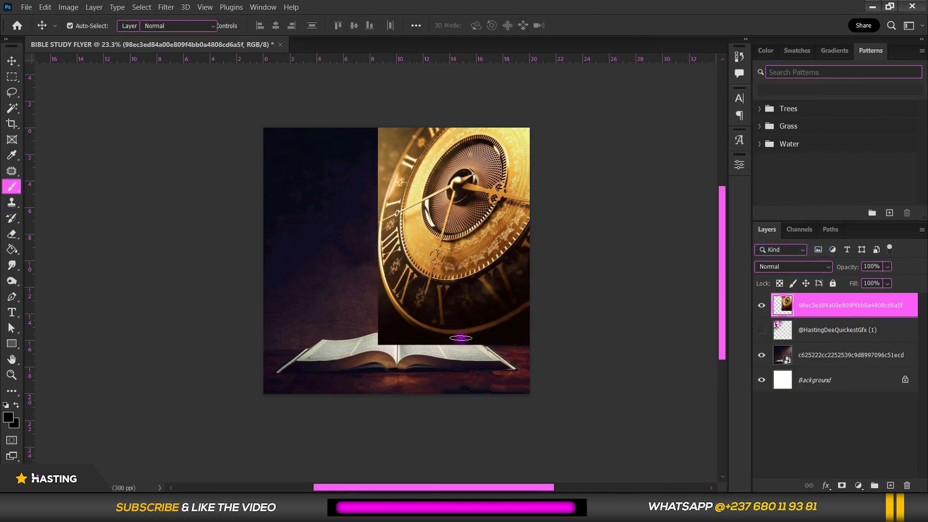
pyautogui.click(11, 233)
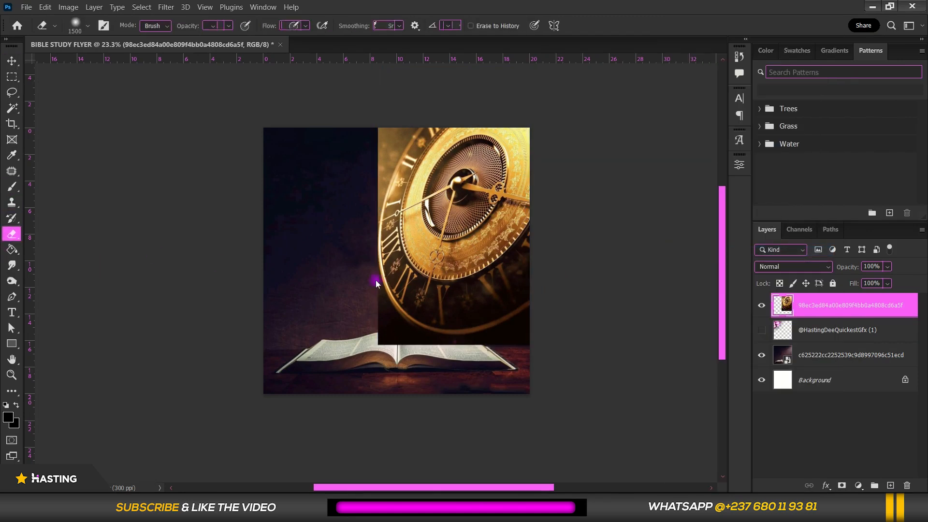
pyautogui.moveTo(534, 375); pyautogui.dragTo(426, 357)
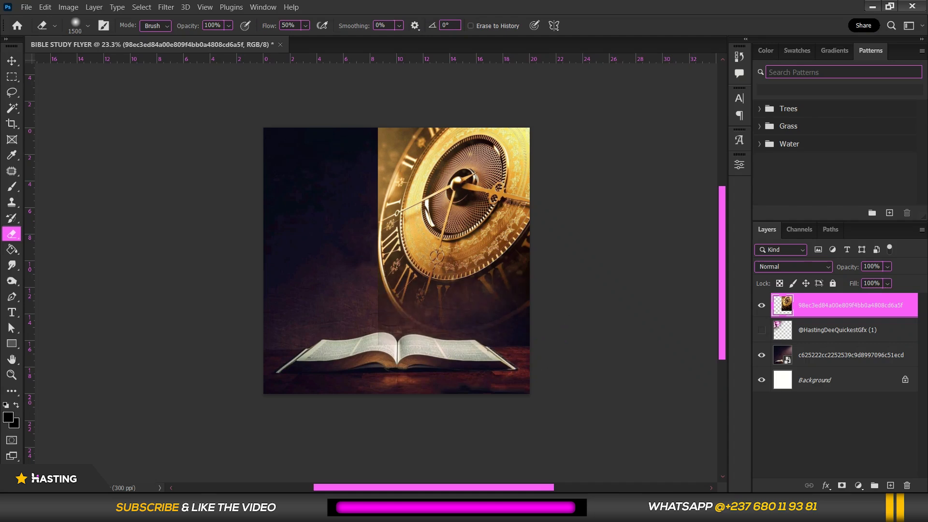
pyautogui.moveTo(355, 280)
pyautogui.mouseDown()
pyautogui.moveTo(351, 207)
pyautogui.moveTo(329, 169)
pyautogui.moveTo(372, 203)
pyautogui.moveTo(365, 109)
pyautogui.moveTo(471, 351)
pyautogui.mouseUp()
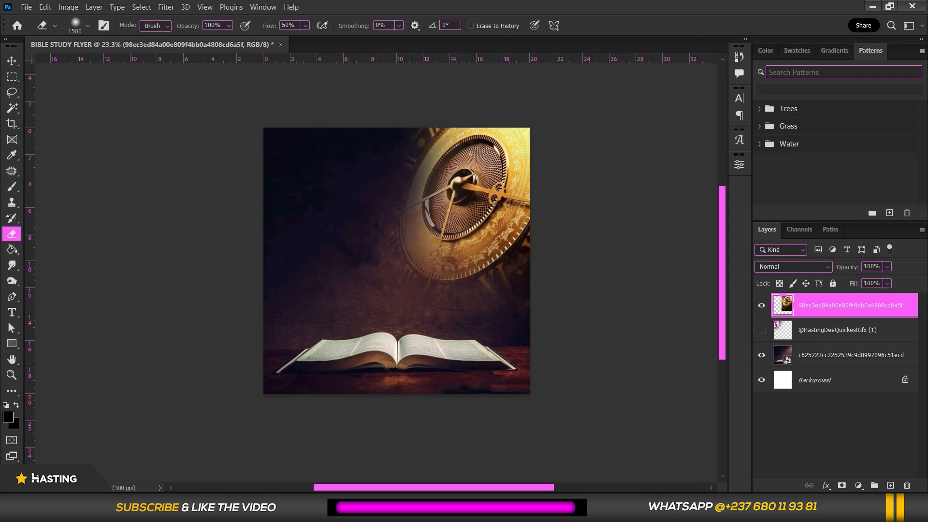
# Reposition the clock in the canvas's upper-right corner and set its layer fill to 57%.
pyautogui.click(12, 60)
pyautogui.moveTo(473, 215); pyautogui.dragTo(490, 205)
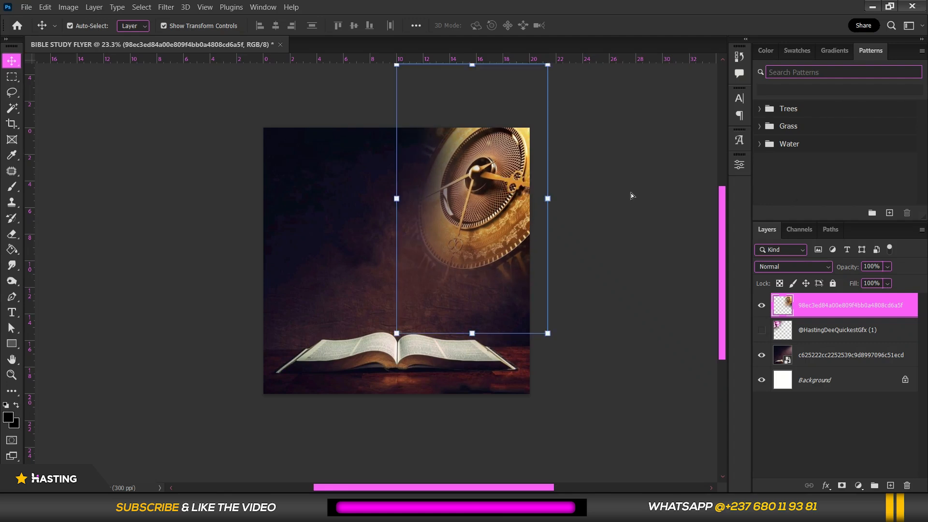
pyautogui.click(888, 284)
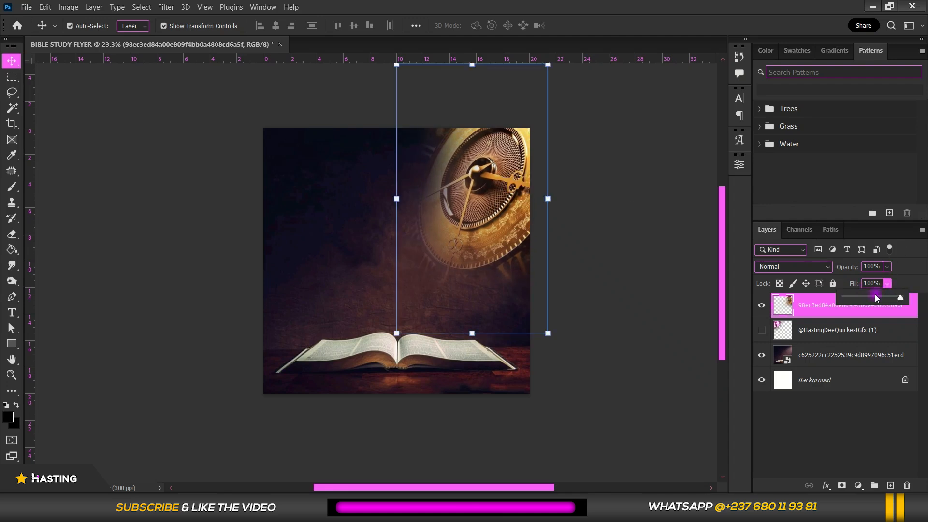
pyautogui.click(877, 298)
pyautogui.moveTo(491, 207)
pyautogui.mouseDown()
pyautogui.moveTo(472, 203)
pyautogui.moveTo(476, 218)
pyautogui.mouseUp()
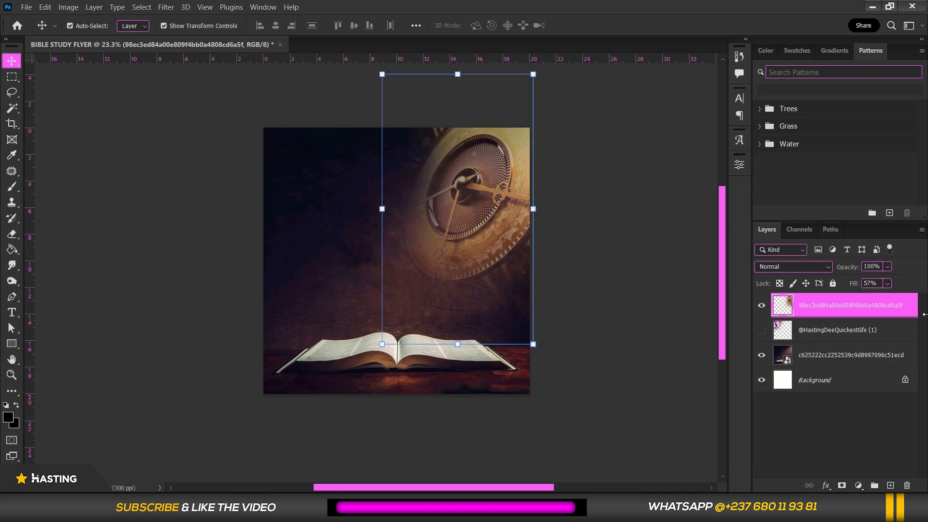
# Lower the clock layer's fill to 48% and lock the layer.
pyautogui.click(887, 284)
pyautogui.moveTo(895, 297); pyautogui.dragTo(892, 298)
pyautogui.click(635, 234)
pyautogui.click(512, 217)
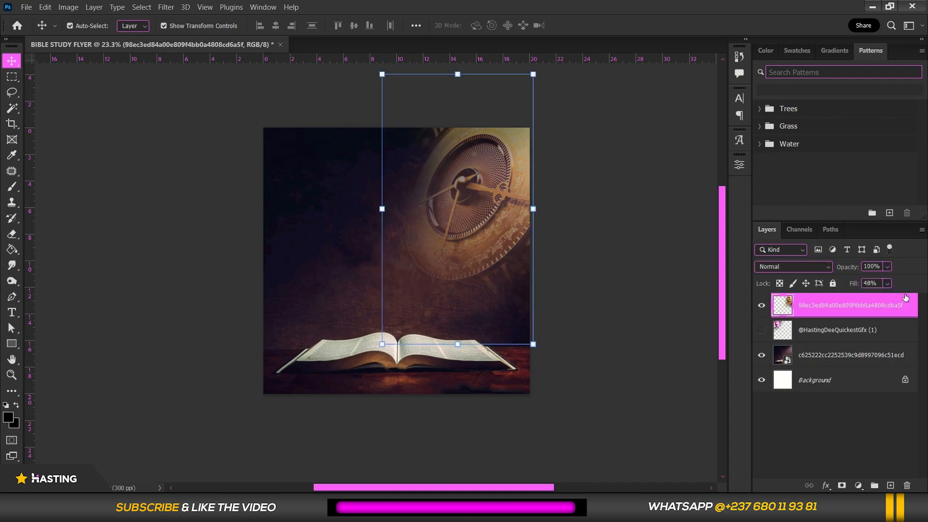
pyautogui.click(832, 284)
pyautogui.click(497, 265)
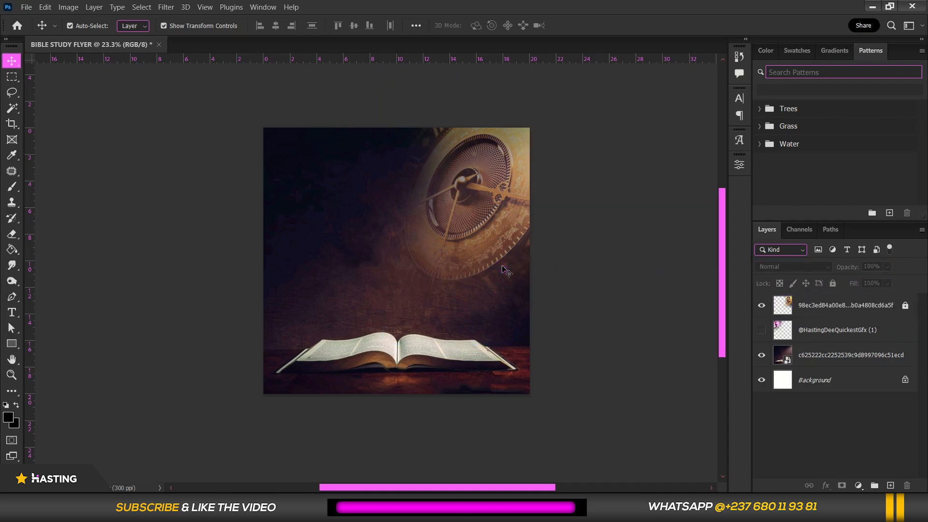
# Place the CHURCH LOGO-02 image into the flyer, scaled to about 11% near the top of the canvas, slightly off centre.
pyautogui.scroll(2, 501, 267)
pyautogui.scroll(2, 467, 237)
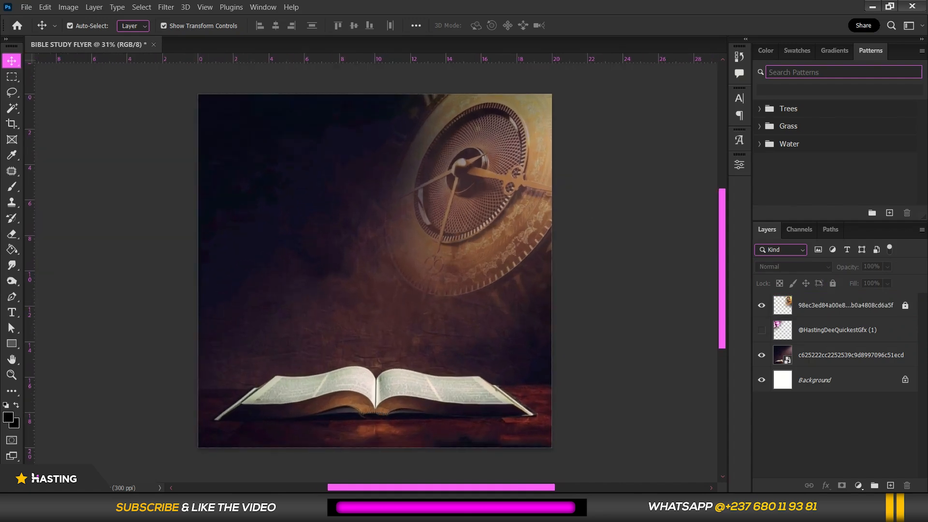
pyautogui.hotkey('alt', 'Tab')
pyautogui.click(331, 144)
pyautogui.moveTo(355, 147); pyautogui.dragTo(426, 267)
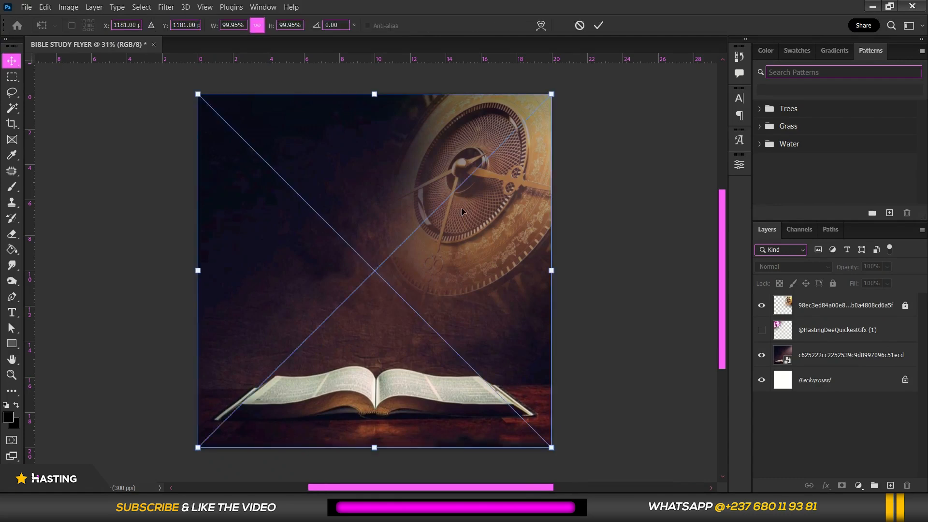
pyautogui.moveTo(515, 349); pyautogui.dragTo(420, 270)
pyautogui.scroll(3, 435, 195)
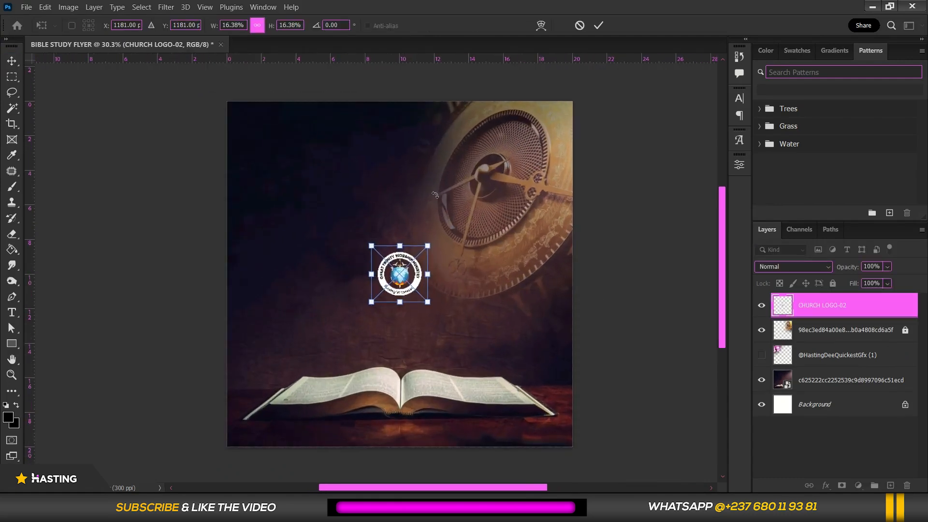
pyautogui.moveTo(430, 249); pyautogui.dragTo(358, 150)
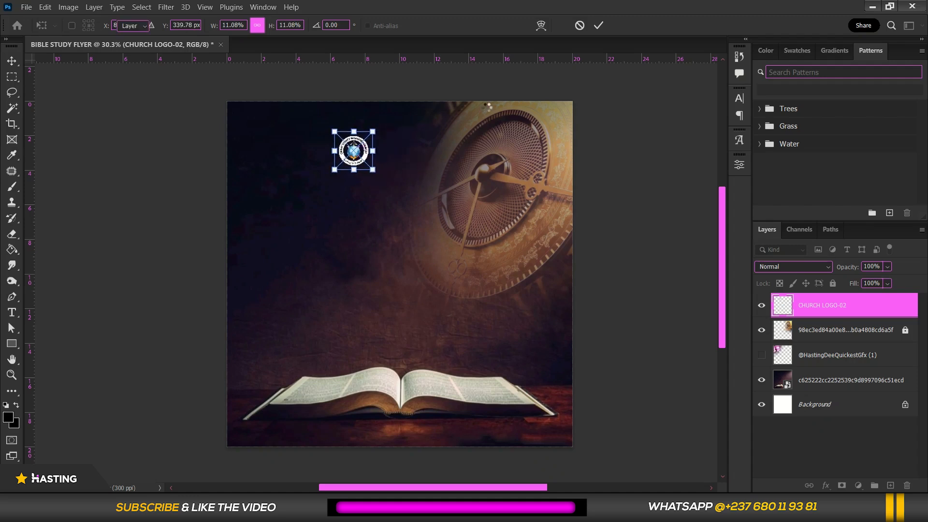
pyautogui.press('Return')
pyautogui.click(488, 91)
# Add a Poppins SemiBold 60 px text line beside the church logo and colour it white.
pyautogui.scroll(3, 367, 135)
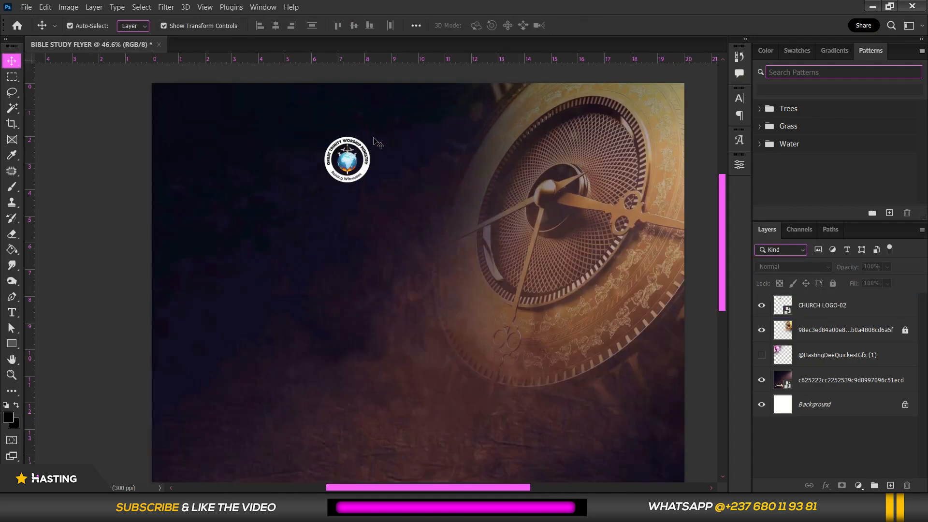
pyautogui.press('t')
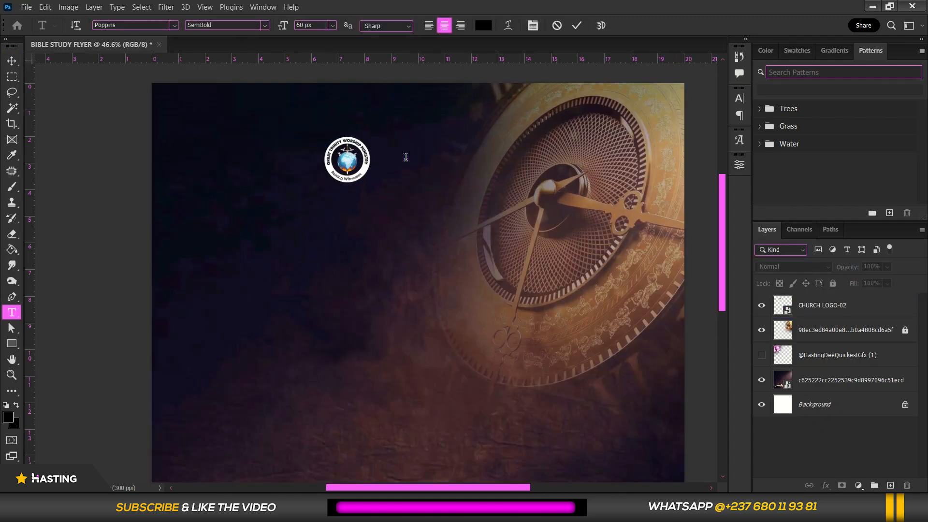
pyautogui.click(406, 157)
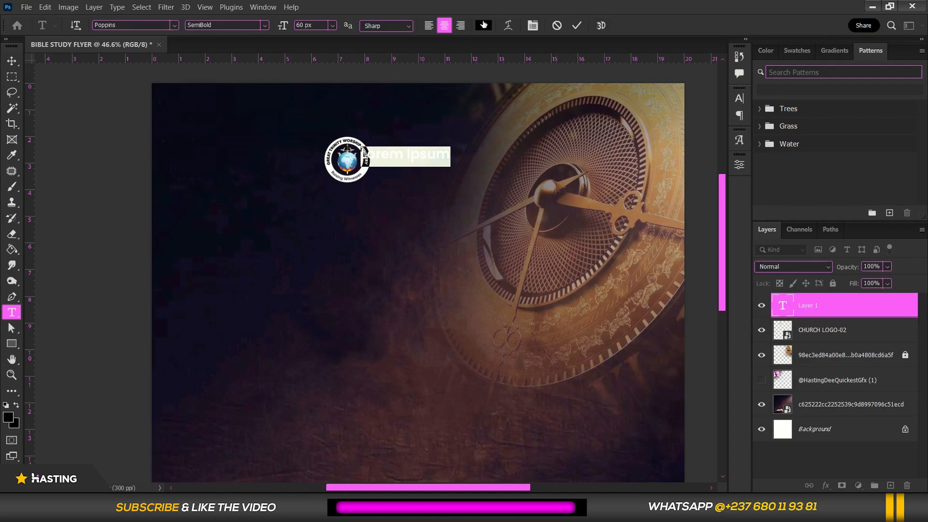
pyautogui.click(484, 25)
pyautogui.write('ffffff')
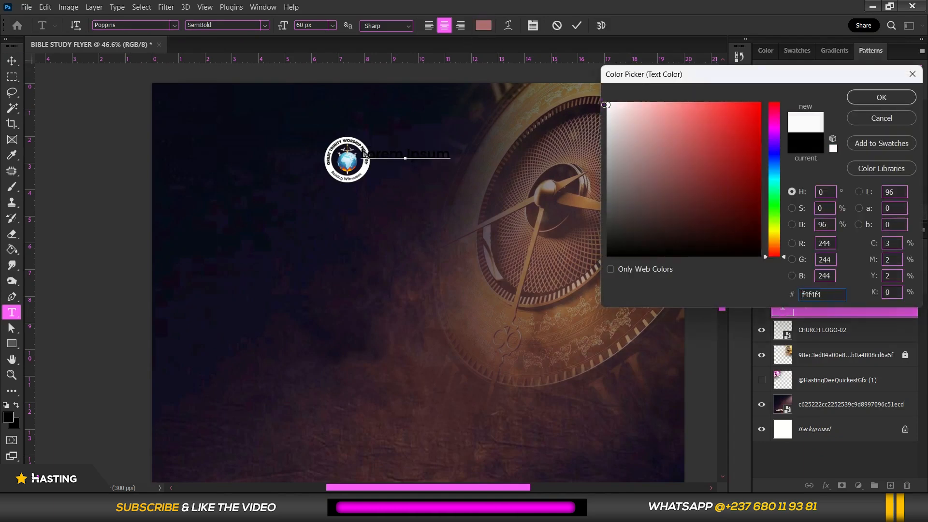
pyautogui.press('Return')
# Shift the new text clear of the logo and replace the placeholder with "Your Church Name Here" on two lines.
pyautogui.click(441, 149)
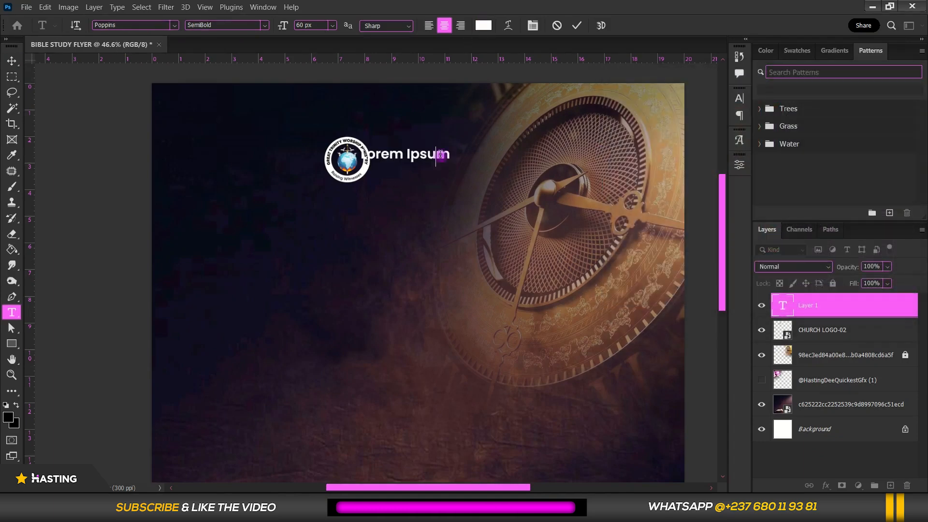
pyautogui.moveTo(429, 183); pyautogui.dragTo(450, 189)
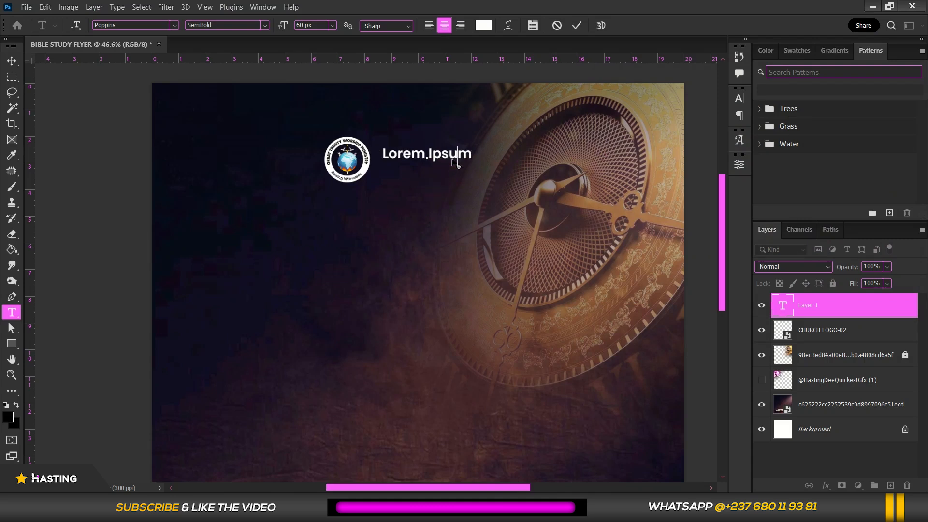
pyautogui.hotkey('ctrl', 'a')
pyautogui.write('Your Church ')
pyautogui.write('Name Here')
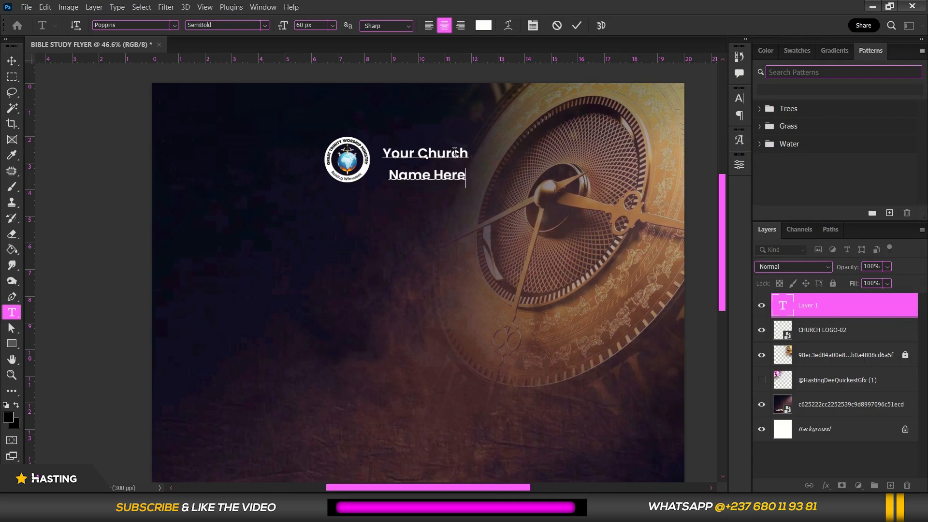
# Left-align the church name text with 66 px leading and move it back beside the logo.
pyautogui.hotkey('ctrl', 'a')
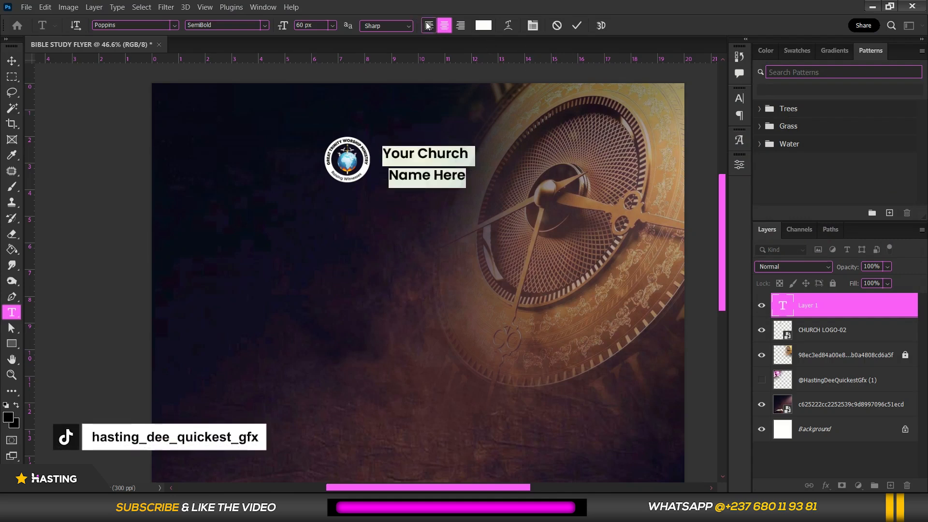
pyautogui.click(428, 25)
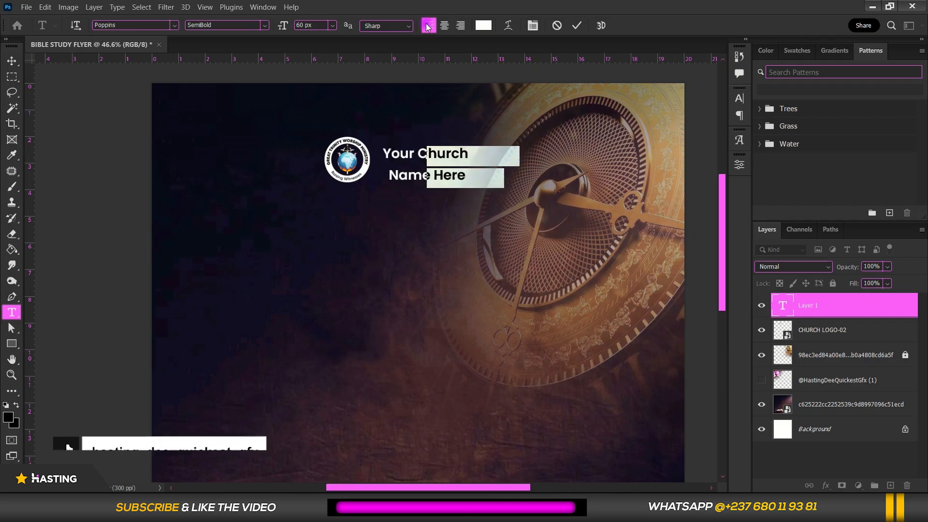
pyautogui.click(532, 25)
pyautogui.moveTo(680, 134); pyautogui.dragTo(662, 156)
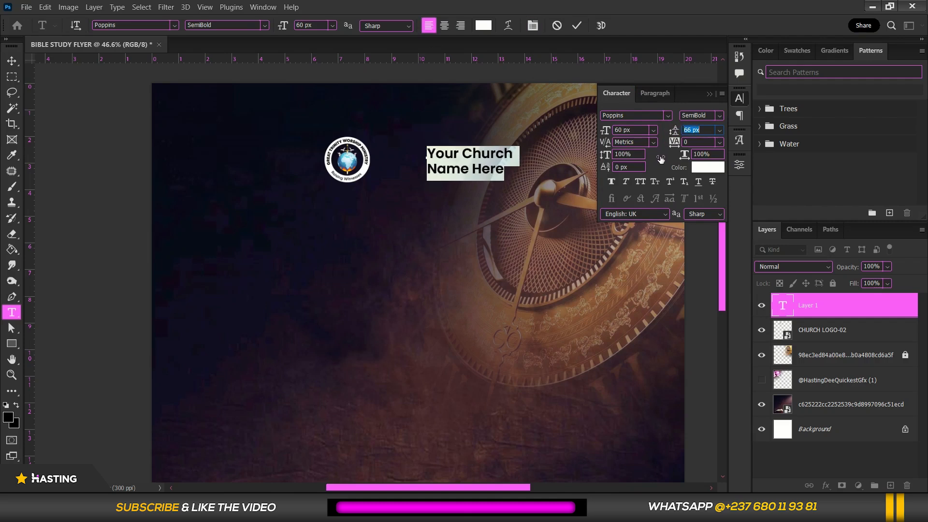
pyautogui.click(482, 199)
pyautogui.moveTo(450, 207); pyautogui.dragTo(439, 206)
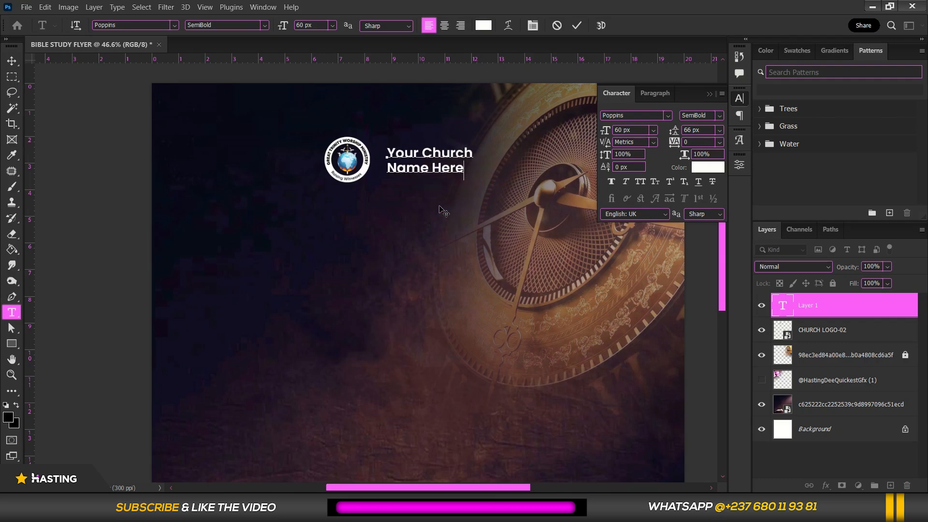
# Set the church name text to Poppins Bold at 64 px.
pyautogui.scroll(-5, 442, 209)
pyautogui.scroll(3, 455, 185)
pyautogui.hotkey('ctrl', 'a')
pyautogui.click(718, 119)
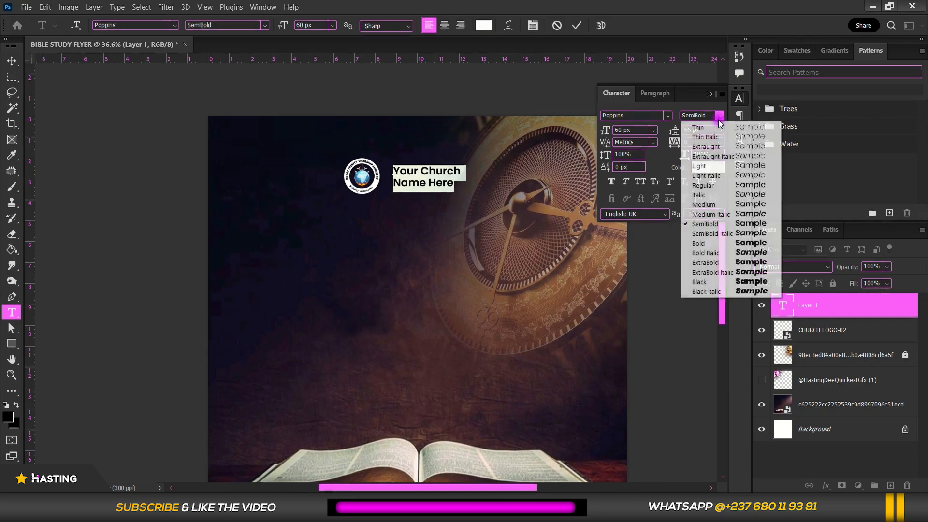
pyautogui.click(722, 247)
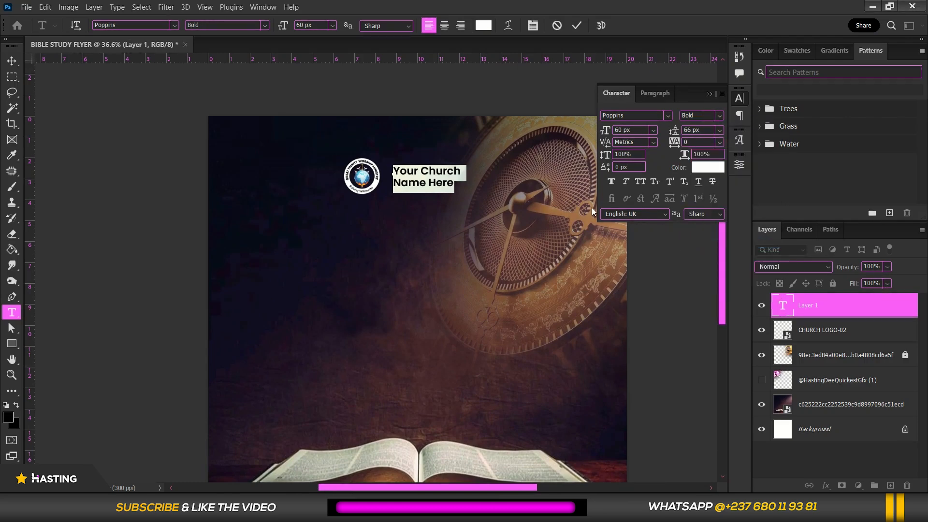
pyautogui.press('Up')
pyautogui.press('Up')
pyautogui.press('Up')
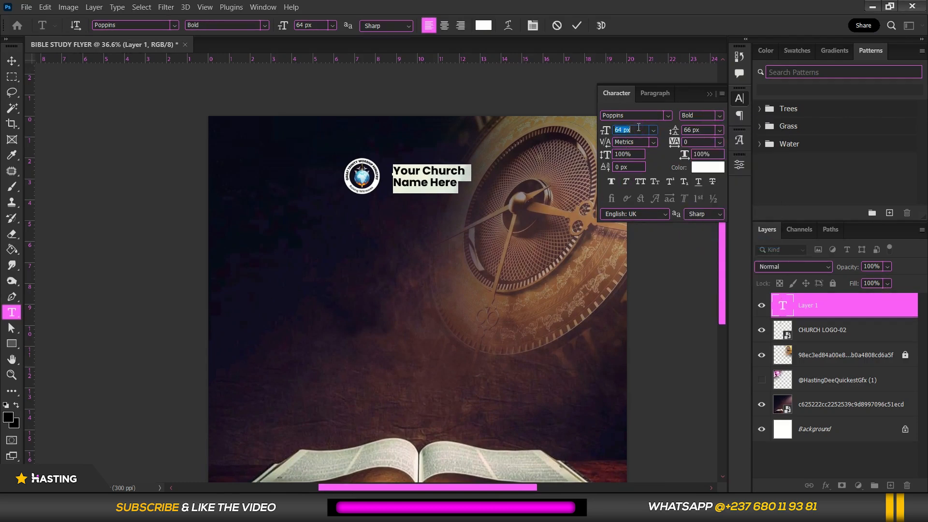
pyautogui.click(413, 188)
pyautogui.scroll(1, 414, 190)
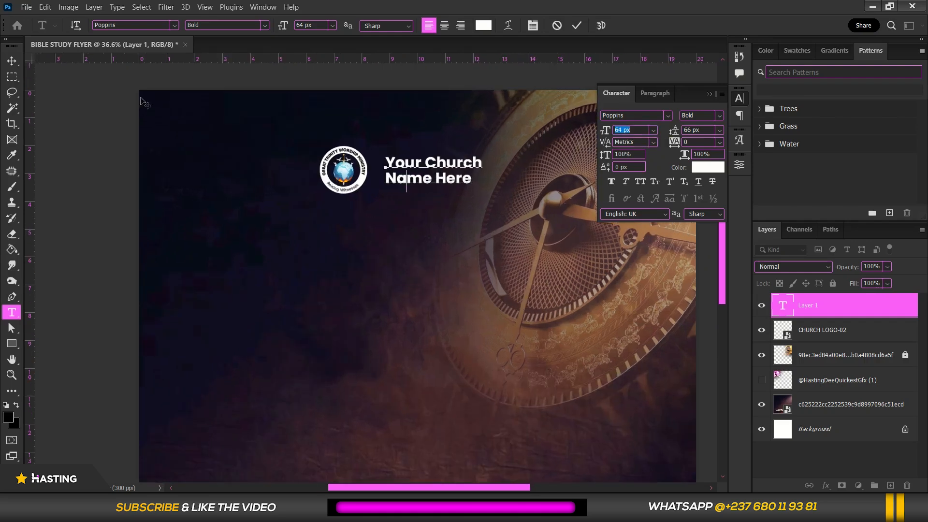
# Nudge the church name closer to the logo and move both together to the top centre of the flyer.
pyautogui.click(12, 61)
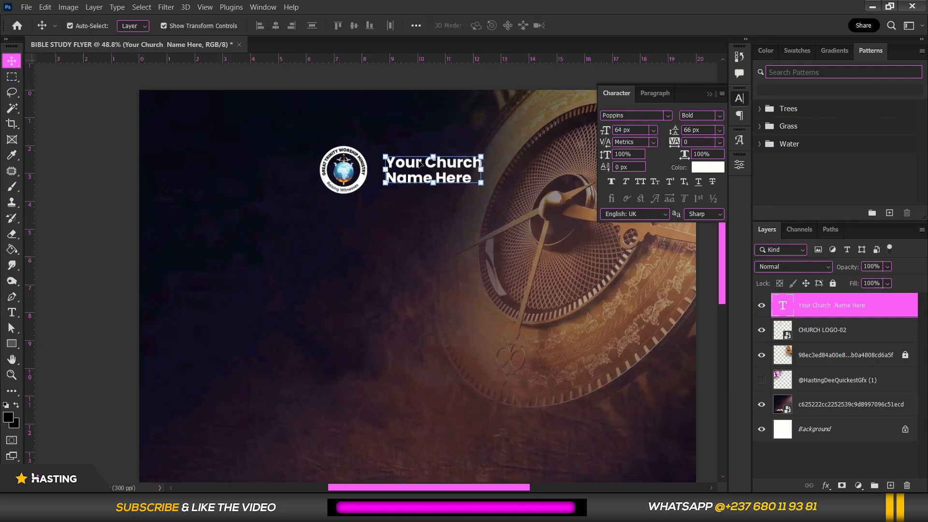
pyautogui.moveTo(417, 167); pyautogui.dragTo(412, 167)
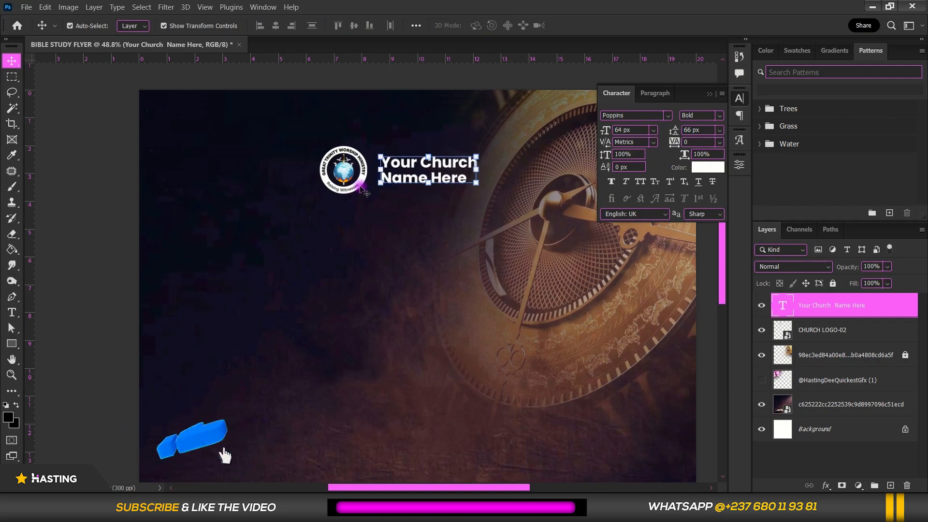
pyautogui.keyDown('shift'); pyautogui.click(365, 180); pyautogui.keyUp('shift')
pyautogui.scroll(-3, 365, 179)
pyautogui.moveTo(362, 173); pyautogui.dragTo(378, 170)
pyautogui.scroll(-1, 218, 115)
pyautogui.scroll(1, 544, 225)
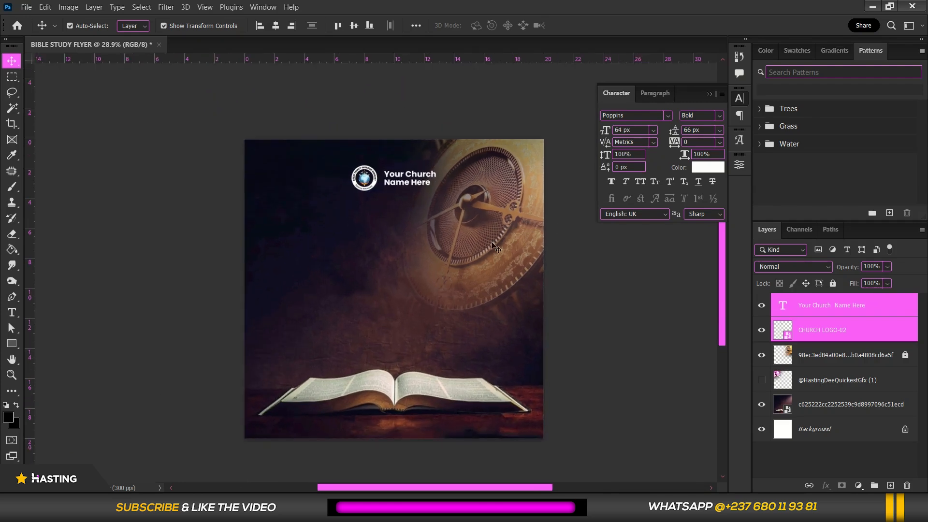
pyautogui.click(119, 259)
# Add vertical guides at about 2, 10 and 18 and horizontal guides at about 1.7 and 18.2 for margins and centre.
pyautogui.moveTo(29, 262); pyautogui.dragTo(274, 204)
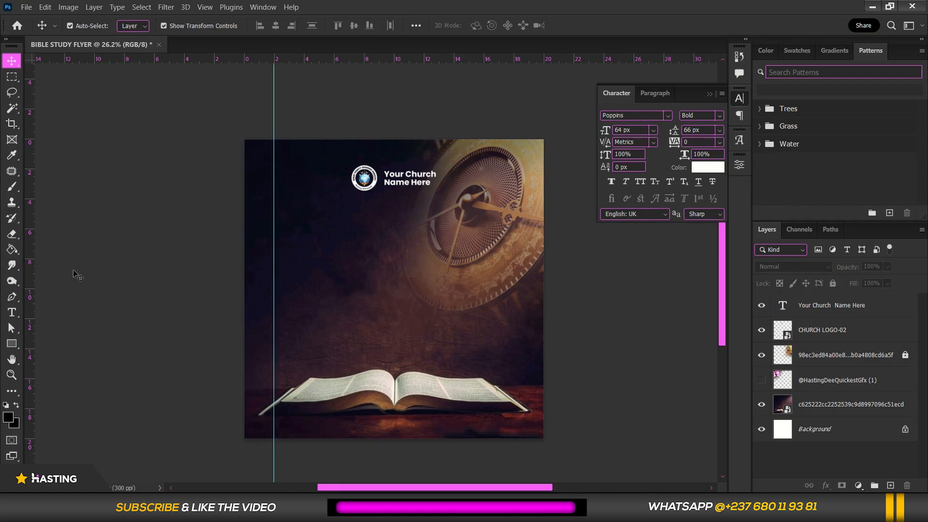
pyautogui.moveTo(29, 288); pyautogui.dragTo(514, 180)
pyautogui.moveTo(347, 58); pyautogui.dragTo(355, 164)
pyautogui.moveTo(378, 61); pyautogui.dragTo(366, 412)
pyautogui.scroll(-1, 355, 348)
pyautogui.scroll(-1, 351, 344)
pyautogui.scroll(2, 416, 215)
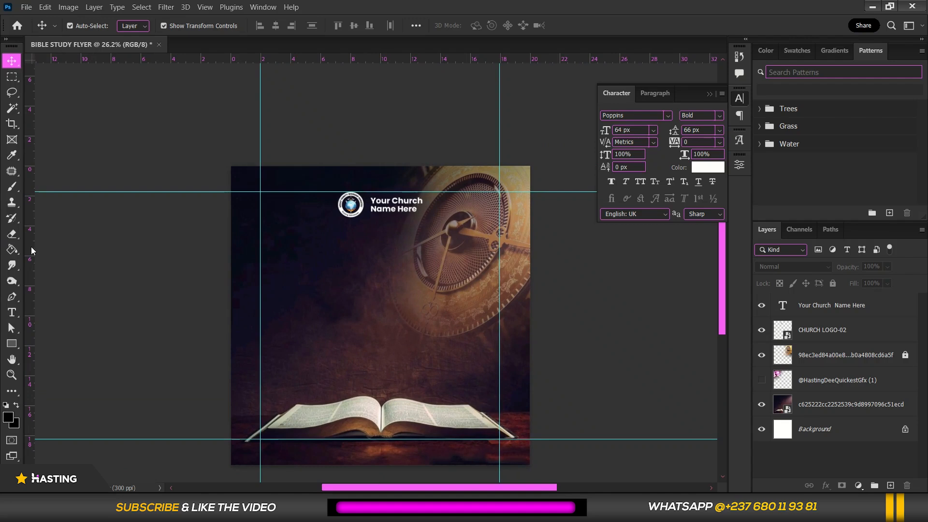
pyautogui.moveTo(31, 247); pyautogui.dragTo(381, 197)
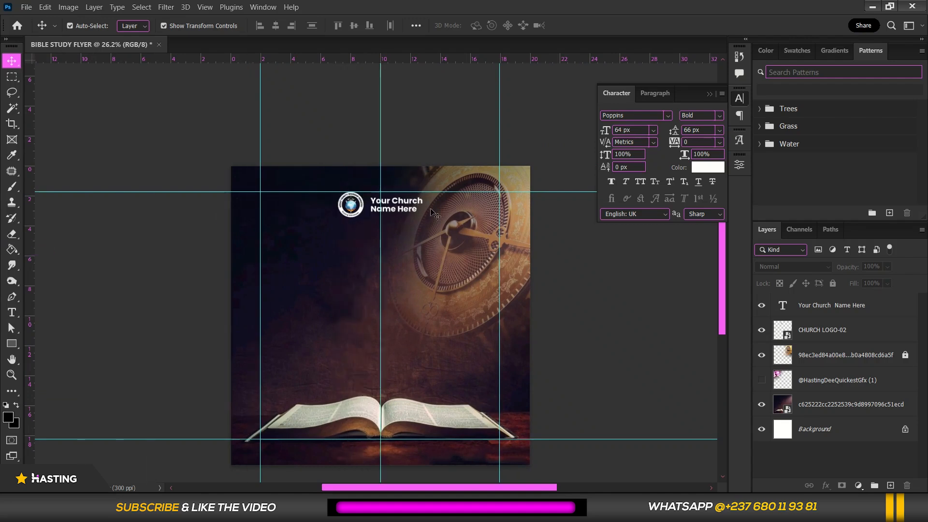
# Add a text line "Join Us For" below the church logo and name.
pyautogui.scroll(3, 431, 210)
pyautogui.scroll(-4, 389, 140)
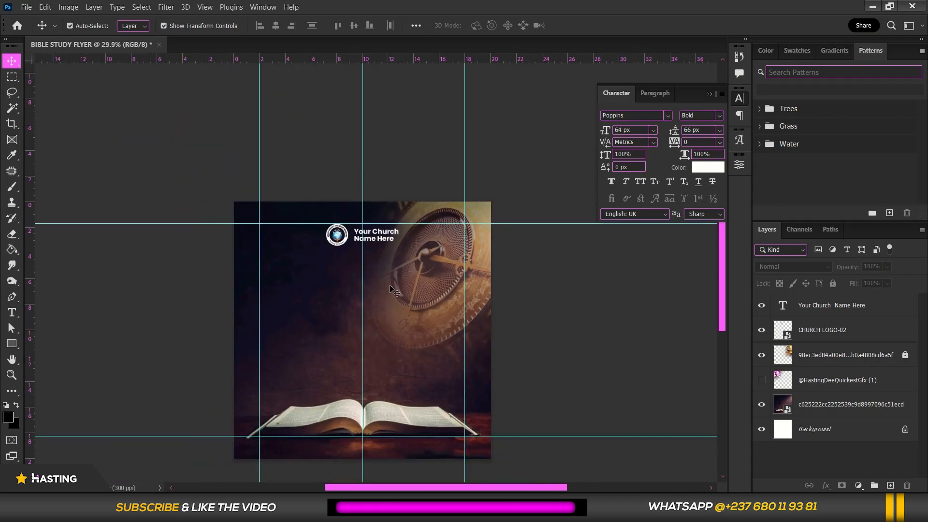
pyautogui.scroll(2, 391, 289)
pyautogui.moveTo(414, 266); pyautogui.dragTo(439, 162)
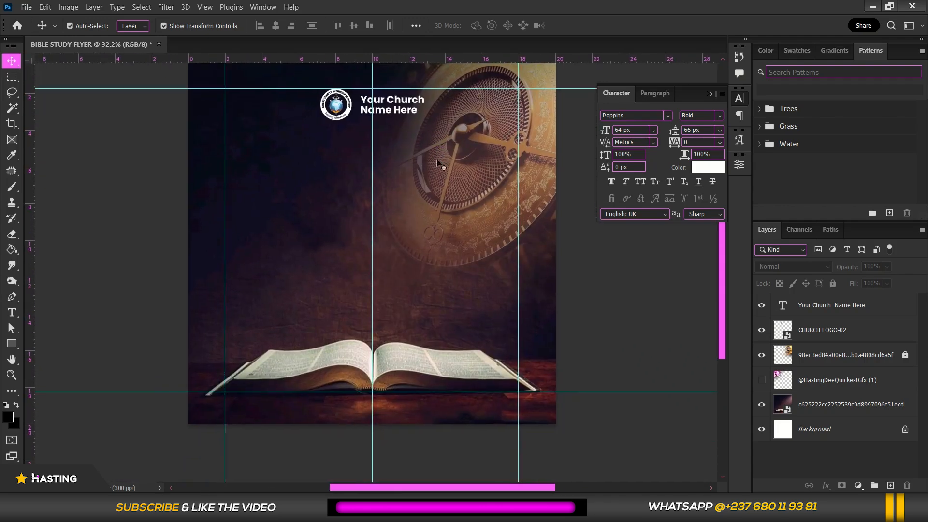
pyautogui.click(18, 315)
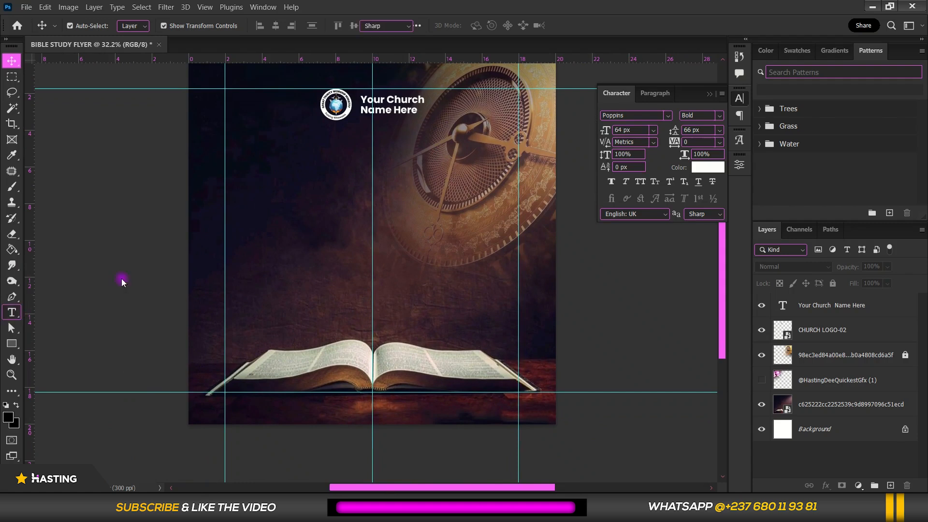
pyautogui.click(292, 168)
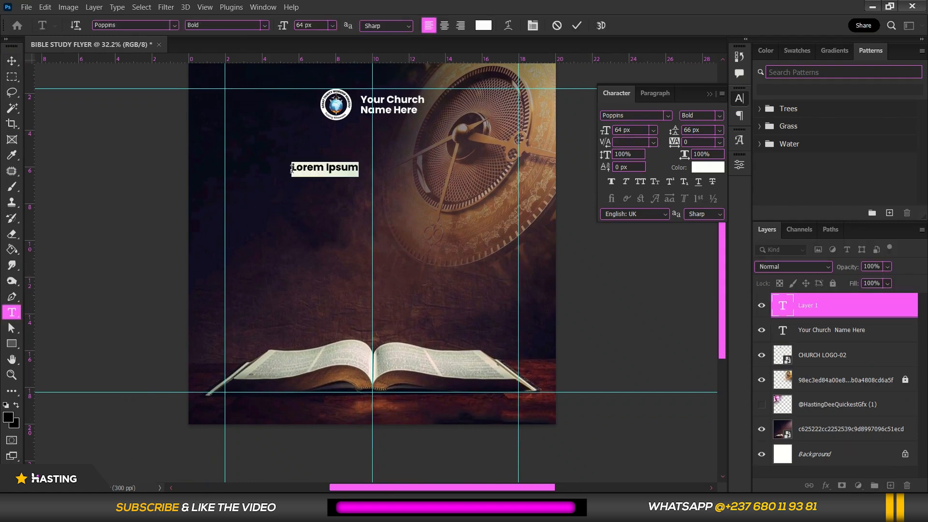
pyautogui.press('BackSpace')
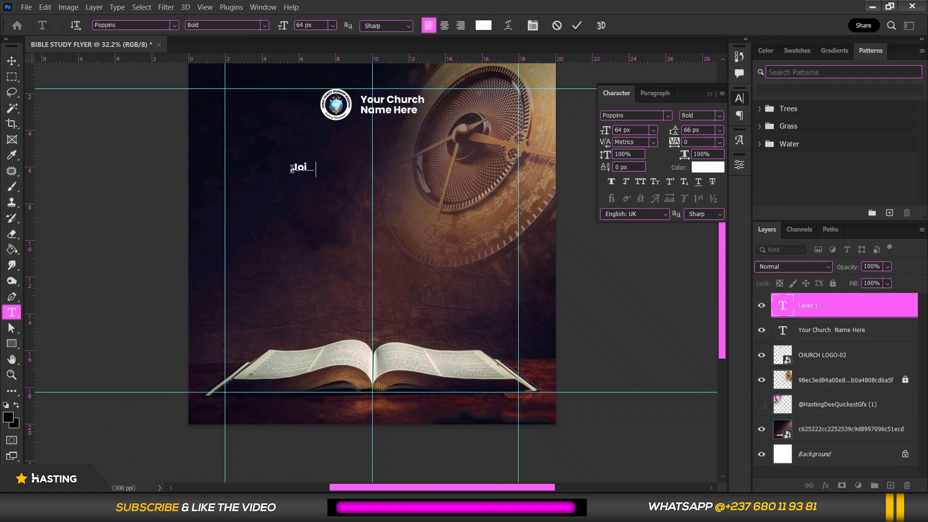
pyautogui.write('Join Us For')
# Try the "Join Us For" text in Freestyle Script and in Better Grade at 232 px.
pyautogui.hotkey('ctrl', 'a')
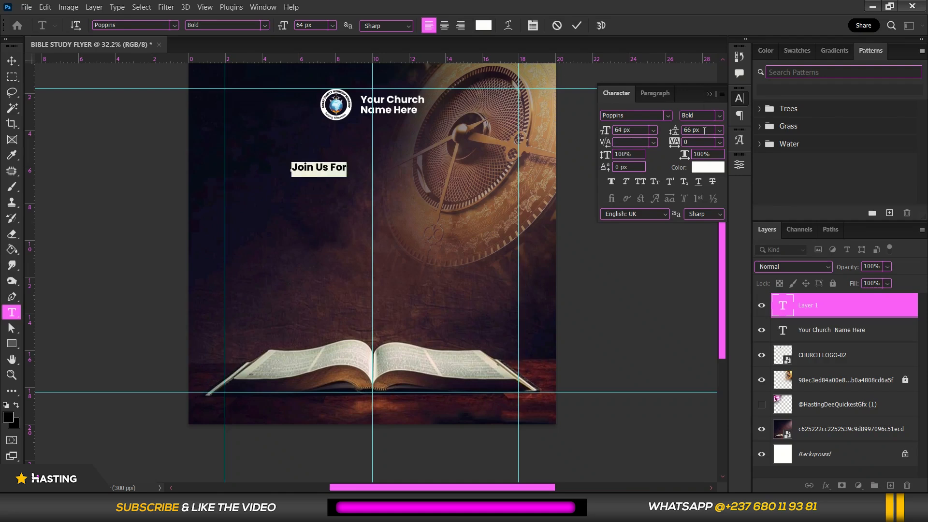
pyautogui.click(669, 117)
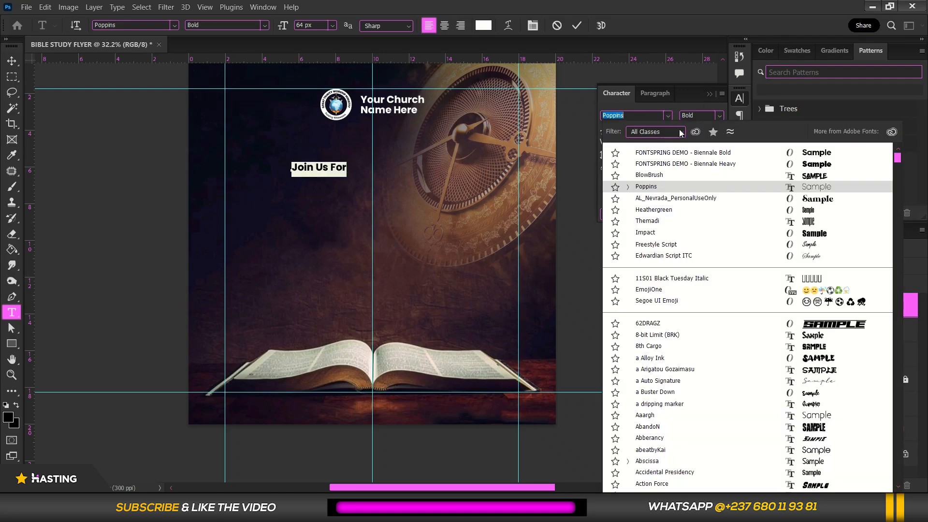
pyautogui.click(718, 252)
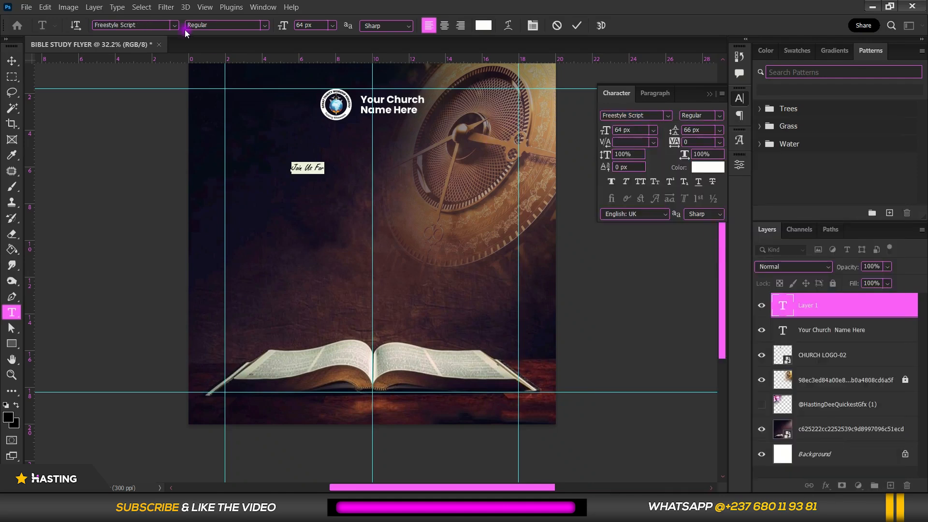
pyautogui.moveTo(626, 132); pyautogui.dragTo(672, 122)
pyautogui.write('better')
pyautogui.click(648, 151)
pyautogui.moveTo(608, 132); pyautogui.dragTo(629, 132)
pyautogui.moveTo(358, 221); pyautogui.dragTo(395, 223)
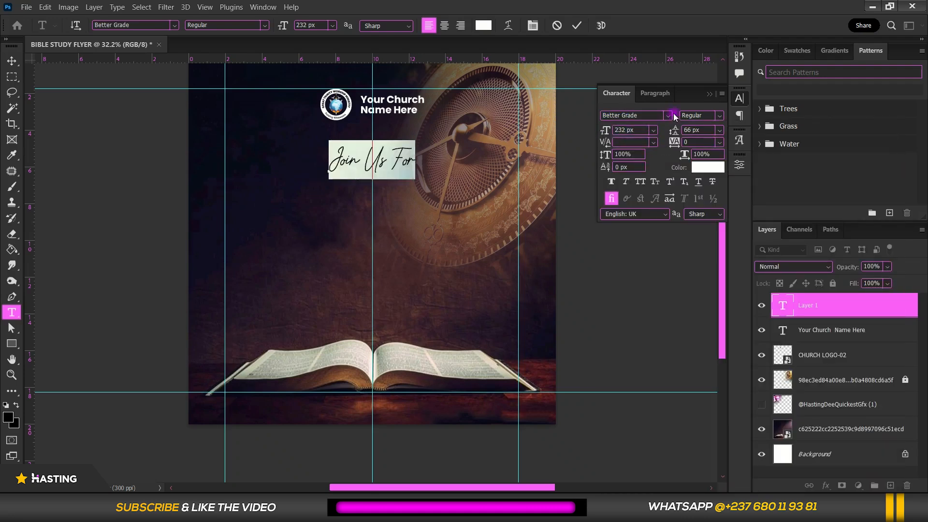
# Set the "Join Us For" text to the Blacksword font at 128 px.
pyautogui.click(669, 116)
pyautogui.scroll(-13, 745, 343)
pyautogui.scroll(-15, 815, 350)
pyautogui.scroll(-5, 815, 373)
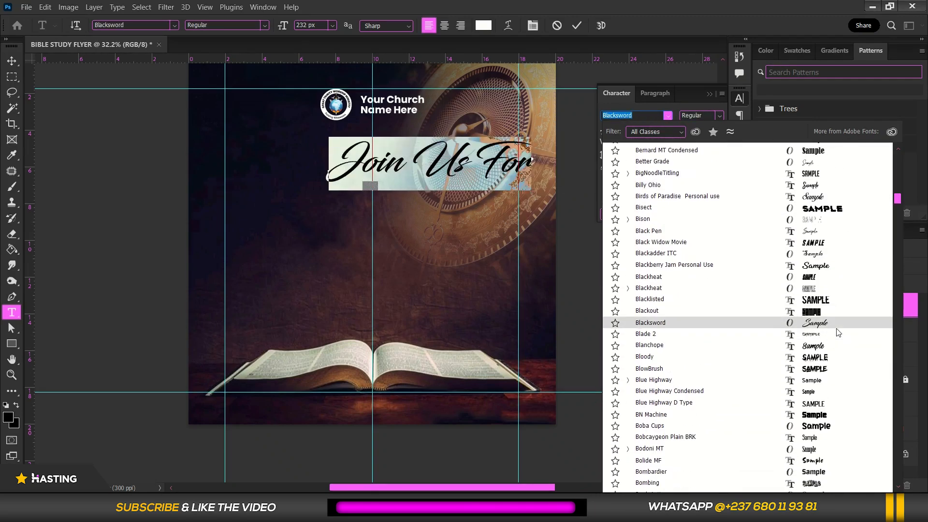
pyautogui.click(836, 327)
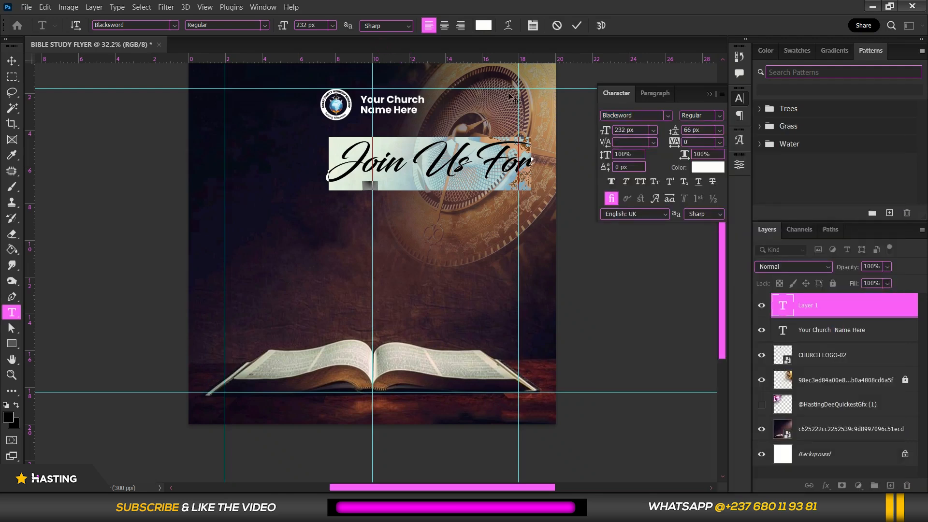
pyautogui.moveTo(605, 130); pyautogui.dragTo(537, 162)
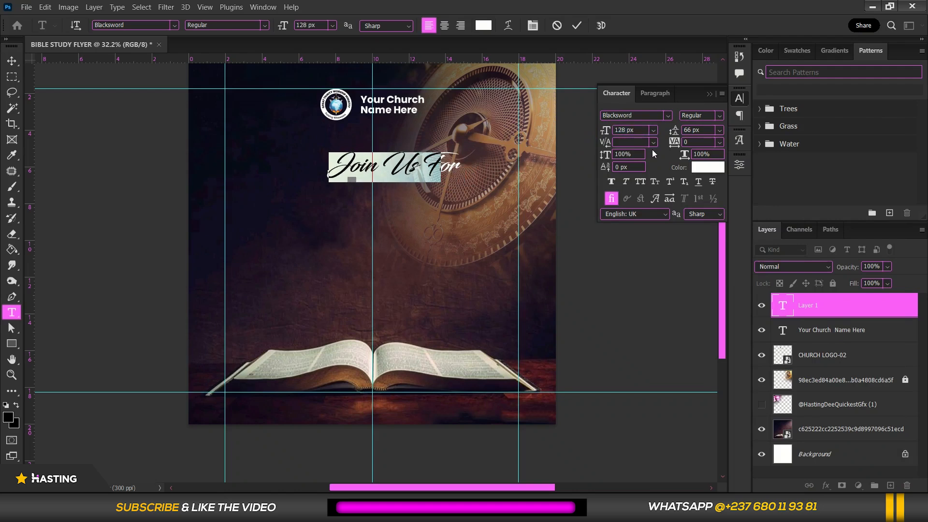
# Colour the "Join Us For" text yellow (ffd200) and shift it left towards the vertical centre guide.
pyautogui.click(696, 169)
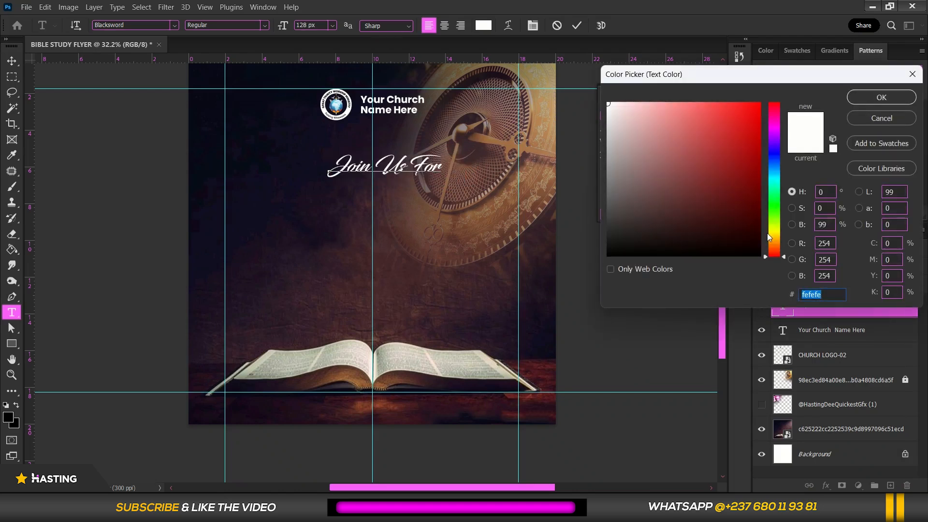
pyautogui.moveTo(779, 238); pyautogui.dragTo(778, 235)
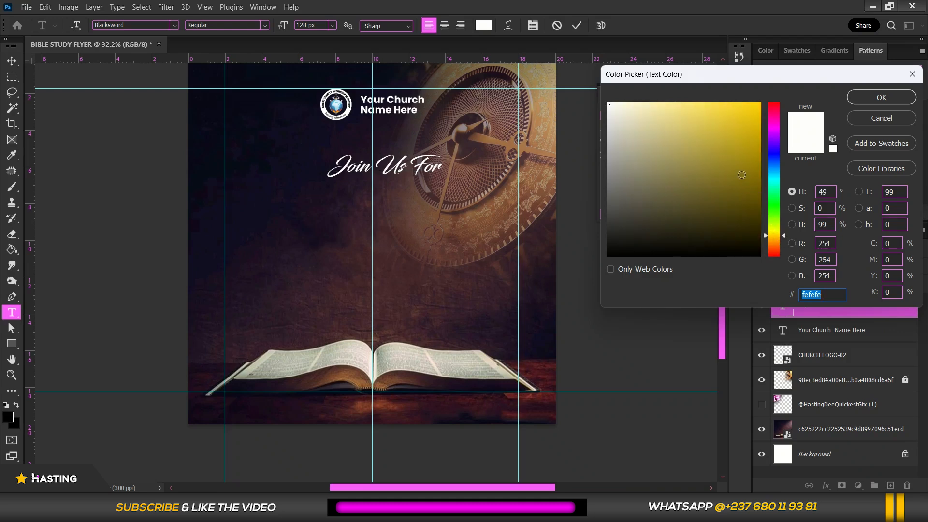
pyautogui.moveTo(738, 166); pyautogui.dragTo(771, 79)
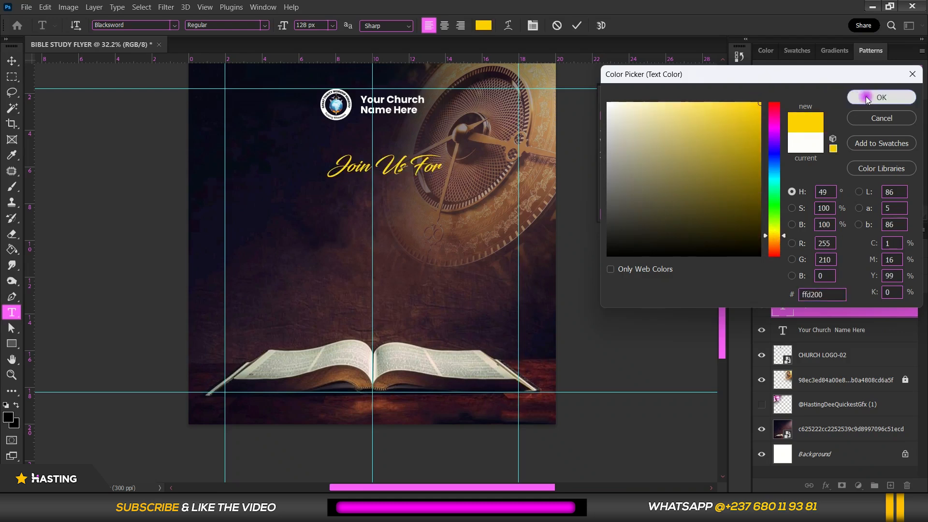
pyautogui.click(882, 97)
pyautogui.moveTo(400, 201); pyautogui.dragTo(409, 204)
# Set the font size of the "Join Us For" text to 140 px.
pyautogui.click(405, 172)
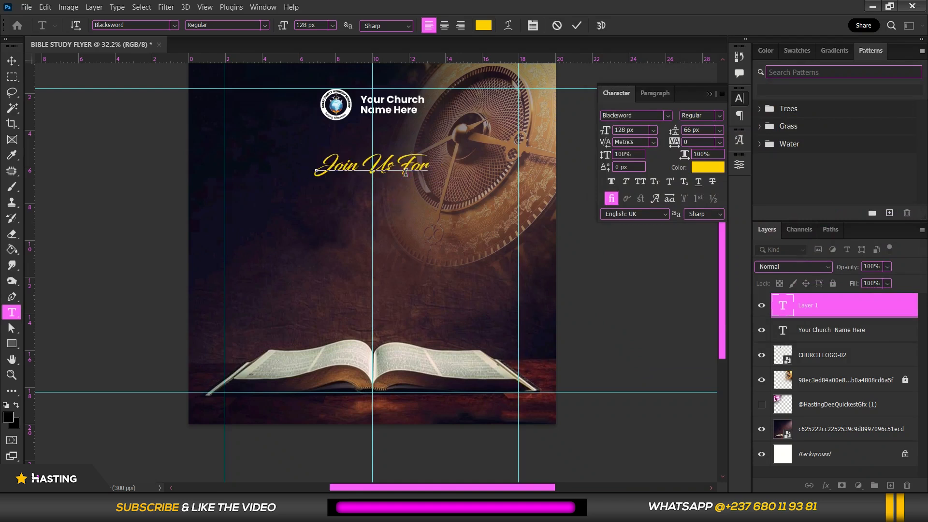
pyautogui.doubleClick(405, 172)
pyautogui.hotkey('ctrl', 'a')
pyautogui.click(631, 127)
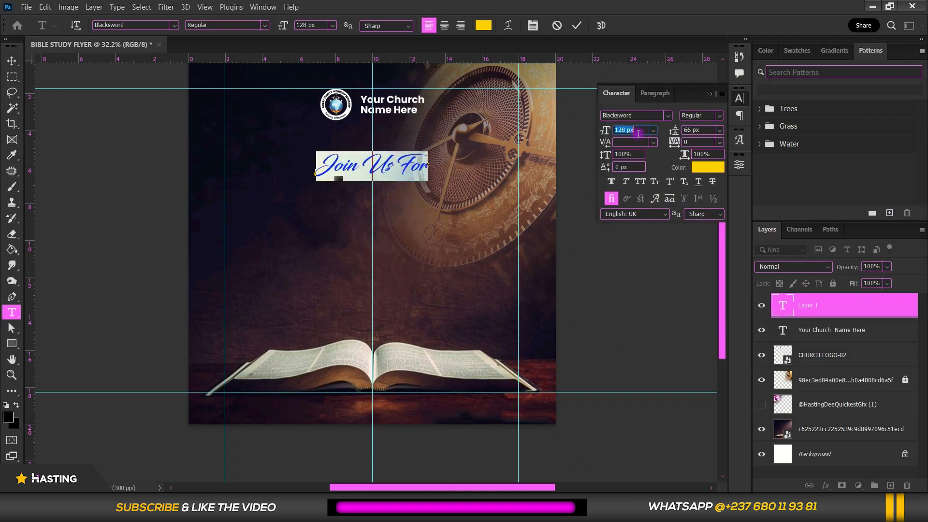
pyautogui.press('Up')
pyautogui.press('Up')
pyautogui.press('Up')
pyautogui.press('Up')
pyautogui.press('Up')
pyautogui.press('Up')
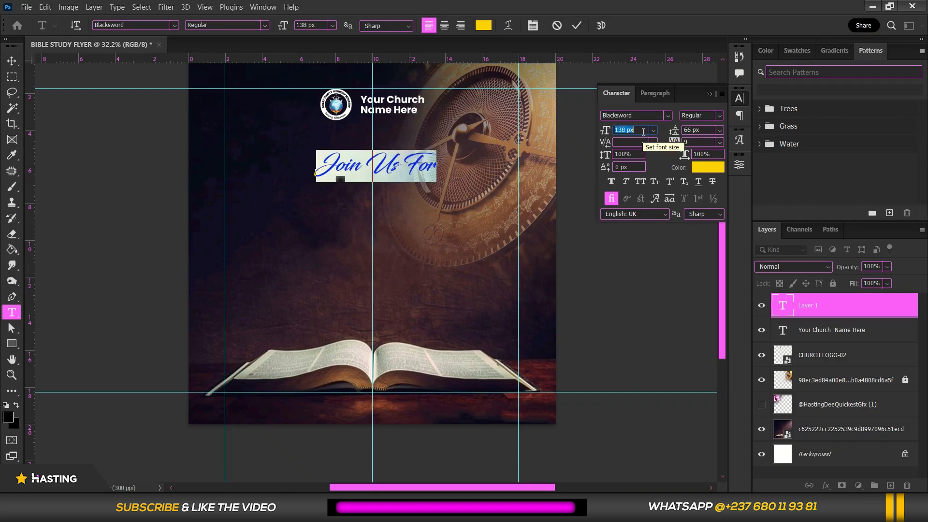
pyautogui.press('Up')
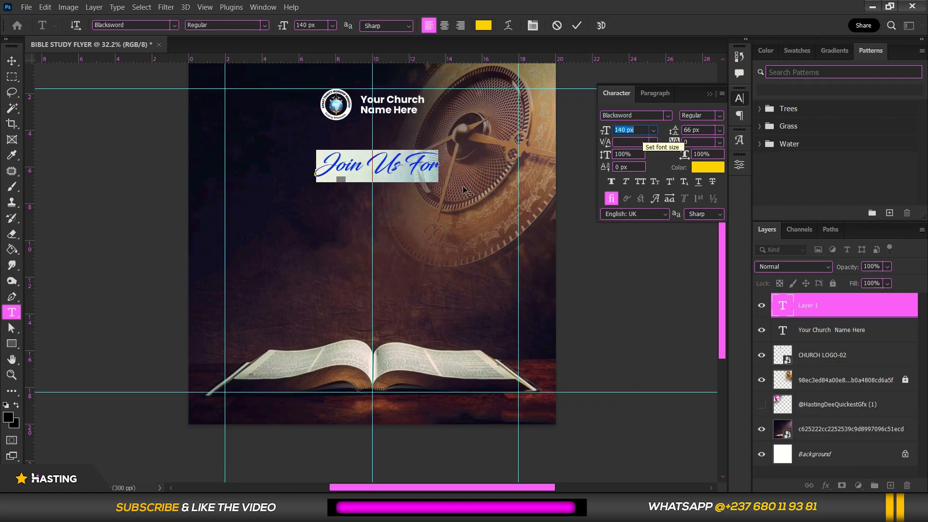
# Move the "Join Us For" text onto the vertical centre guide and finish editing it.
pyautogui.click(404, 166)
pyautogui.moveTo(393, 202); pyautogui.dragTo(390, 199)
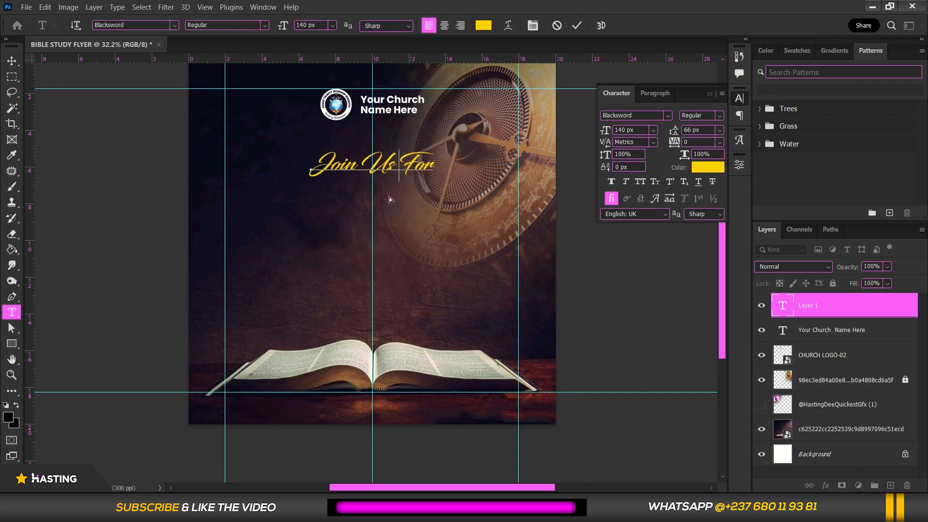
pyautogui.click(11, 61)
pyautogui.click(104, 172)
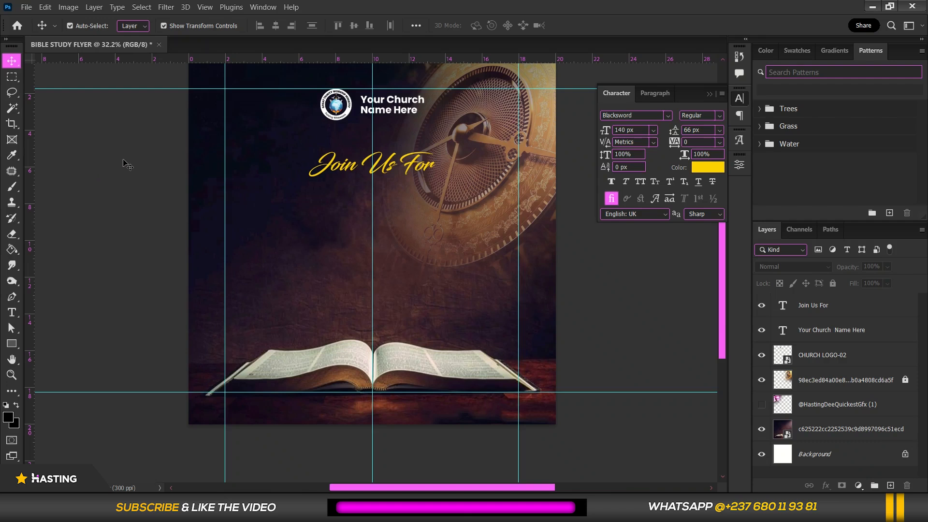
# Add a text line "BIBLE STUDY" below the "Join Us For" text.
pyautogui.click(12, 313)
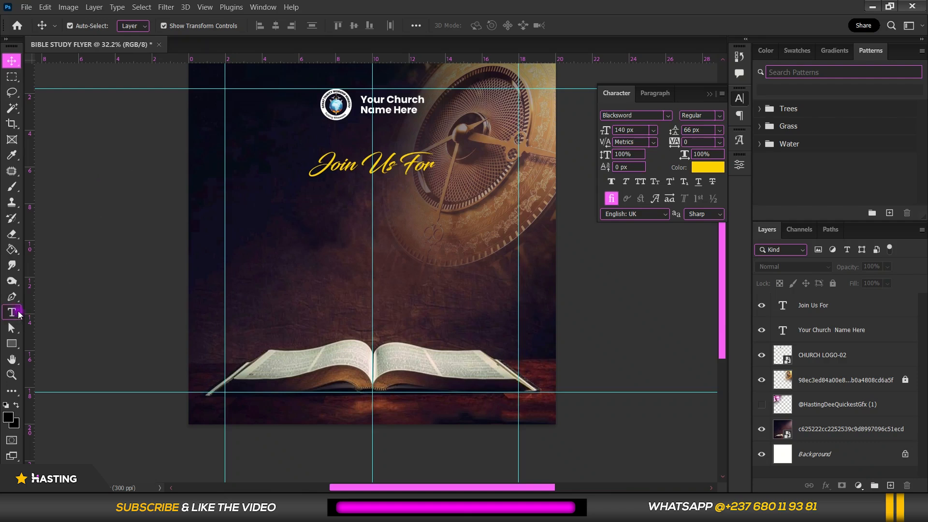
pyautogui.click(299, 240)
pyautogui.write('BIBLE STUDY')
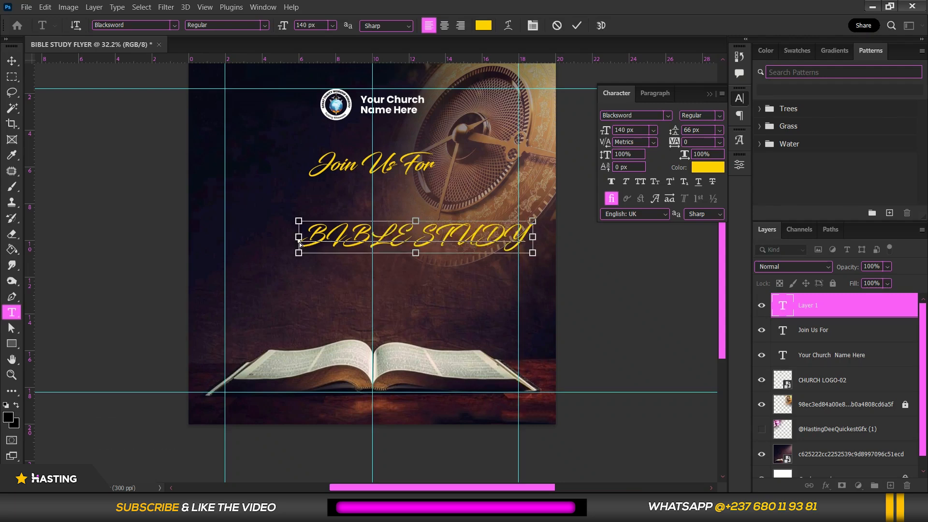
# Set the "BIBLE STUDY" title to the Heathergreen font at 560 px.
pyautogui.hotkey('ctrl', 'a')
pyautogui.click(670, 116)
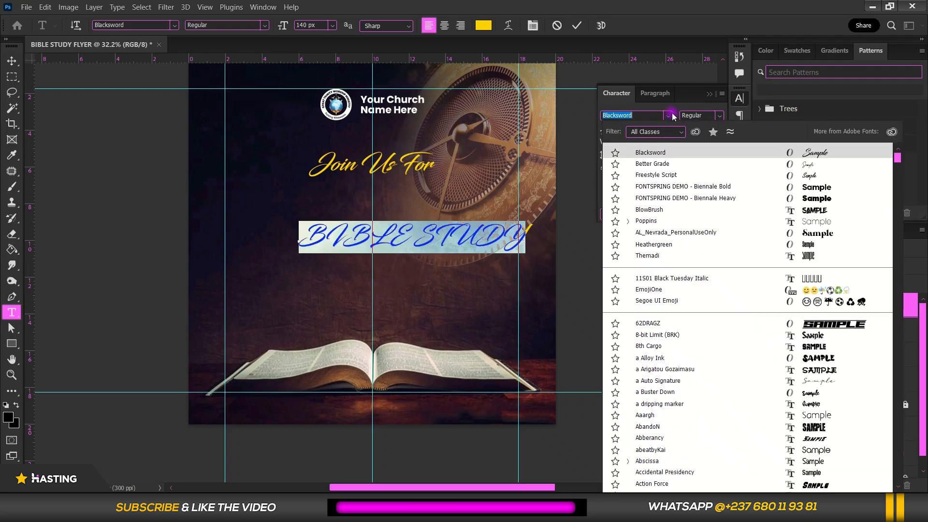
pyautogui.write('HEATH')
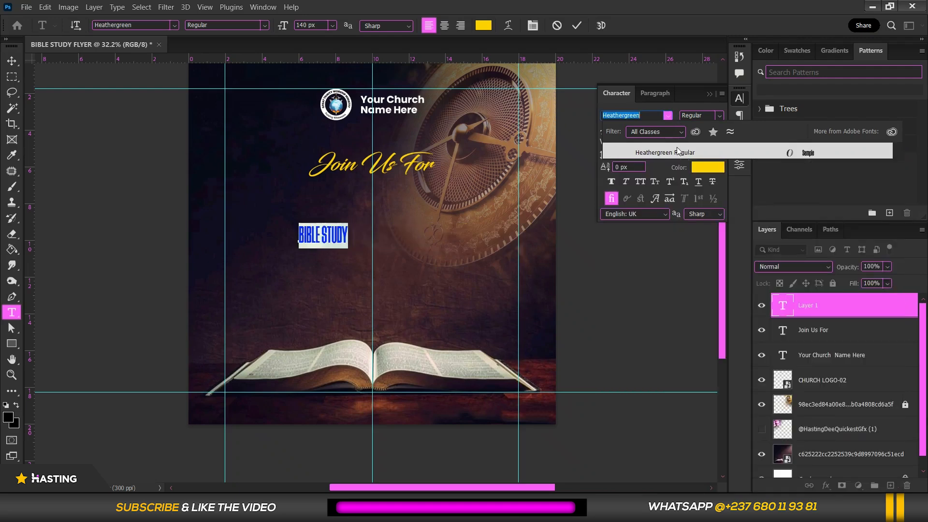
pyautogui.click(679, 148)
pyautogui.moveTo(607, 134); pyautogui.dragTo(856, 103)
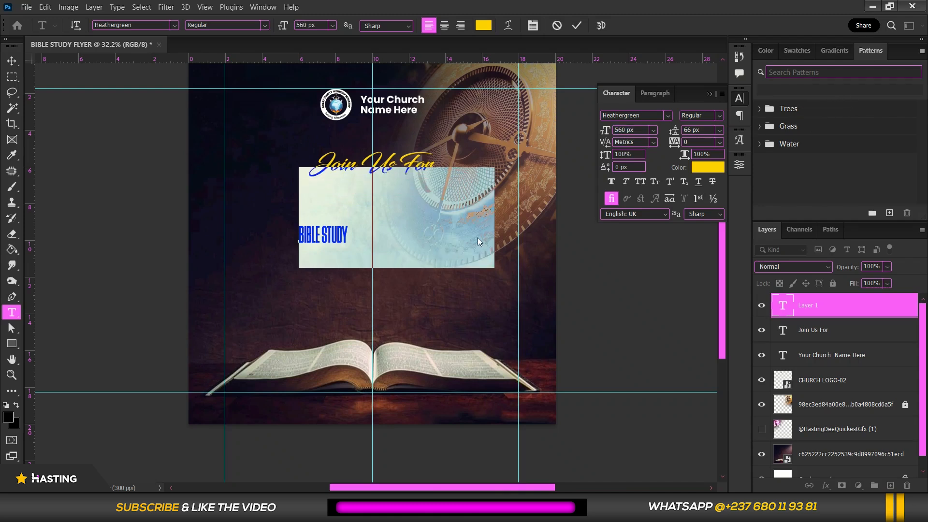
pyautogui.hotkey('ctrl', 'Return')
# Move the "BIBLE STUDY" title left towards the vertical centre guide, directly beneath "Join Us For".
pyautogui.hotkey('ctrl', 'a')
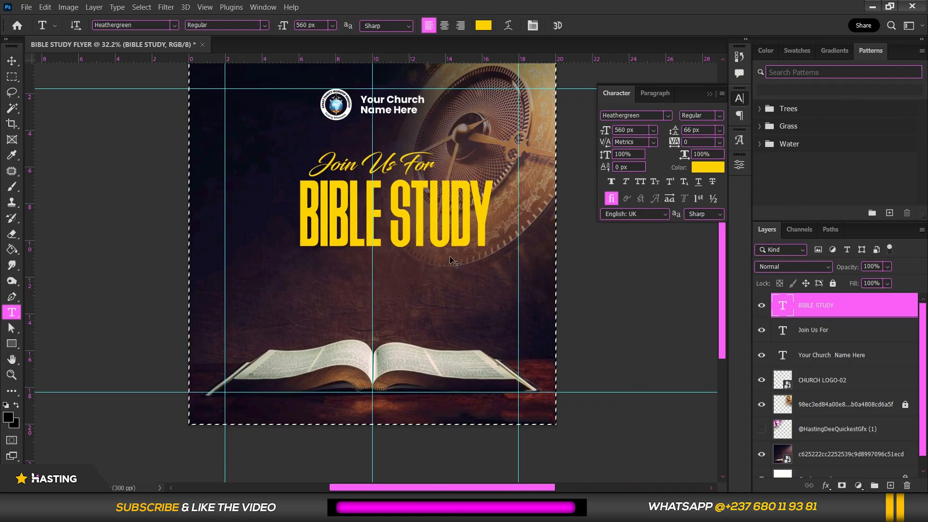
pyautogui.click(457, 234)
pyautogui.hotkey('ctrl', 'a')
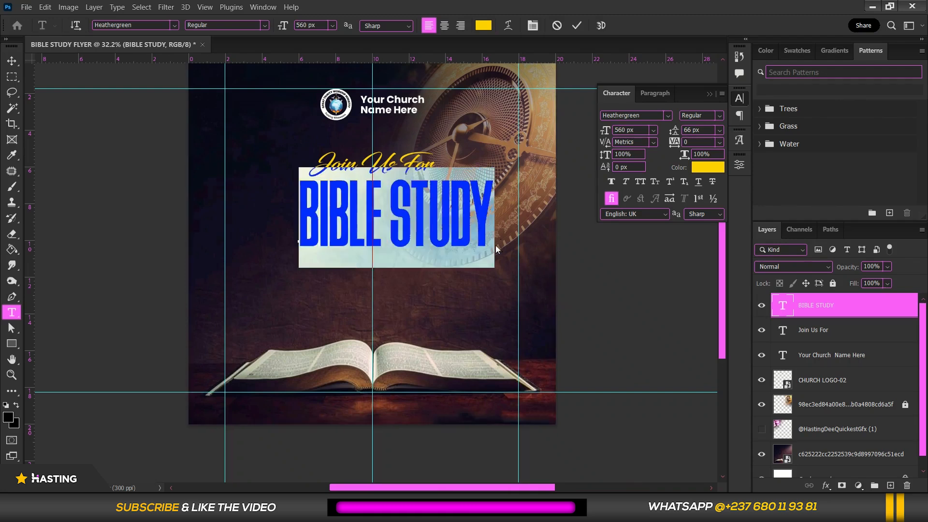
pyautogui.click(460, 229)
pyautogui.moveTo(445, 307); pyautogui.dragTo(423, 307)
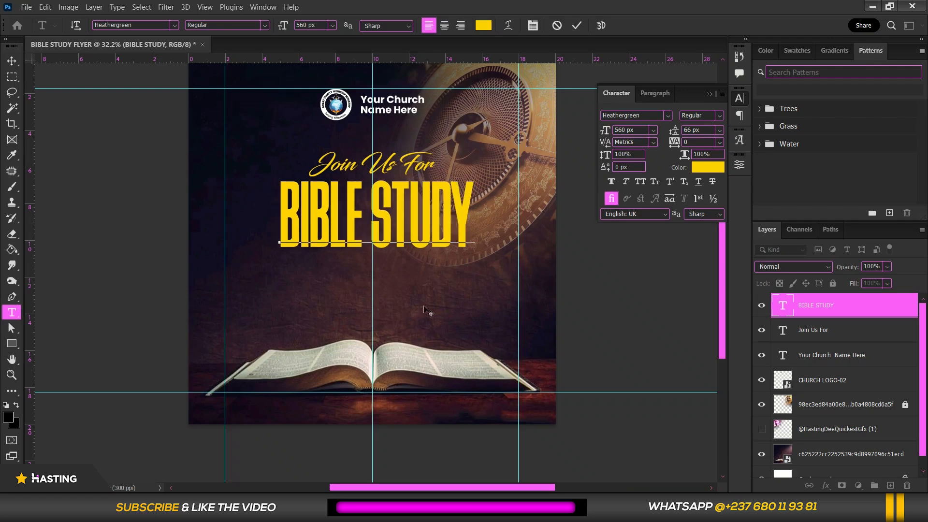
# Set the font size of the "BIBLE STUDY" title to 585 px.
pyautogui.hotkey('ctrl', 'a')
pyautogui.click(646, 130)
pyautogui.scroll(19, 645, 131)
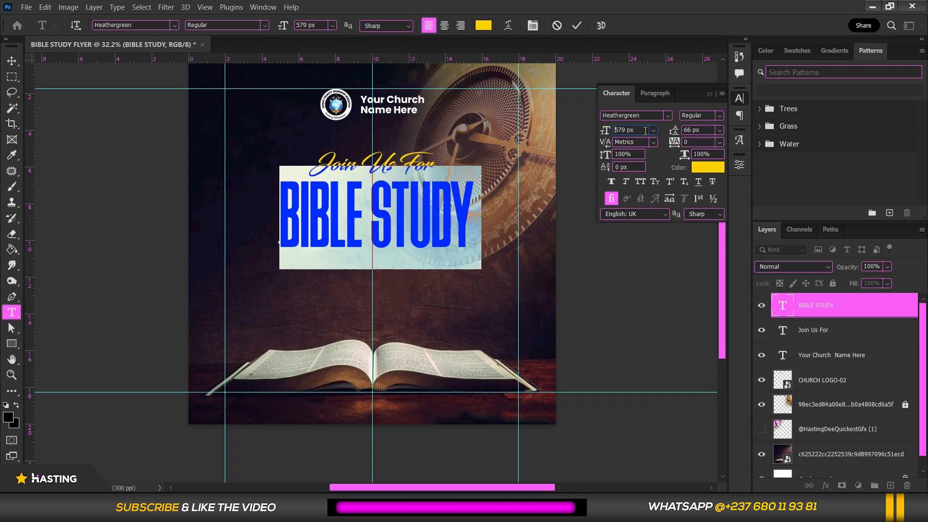
pyautogui.scroll(2, 646, 131)
pyautogui.scroll(4, 646, 131)
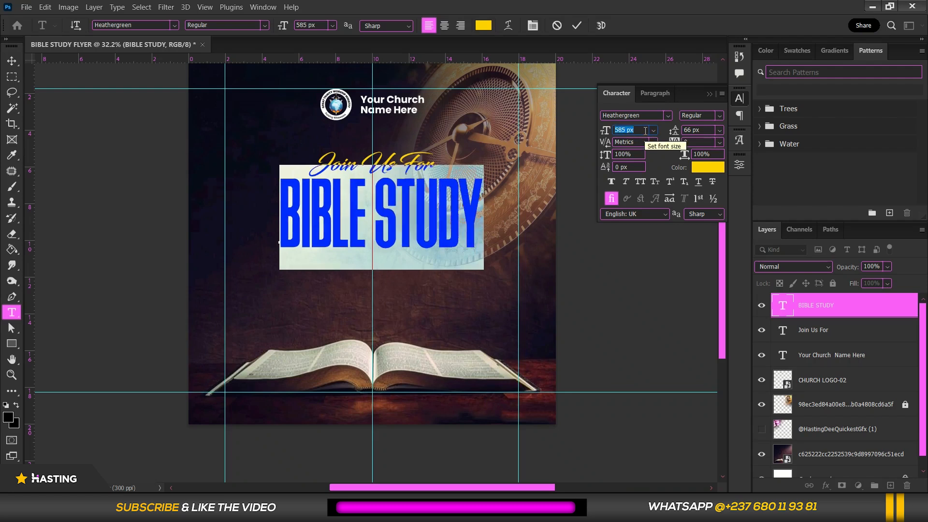
# Change the colour of the "BIBLE STUDY" title to white.
pyautogui.click(450, 215)
pyautogui.hotkey('ctrl', 'a')
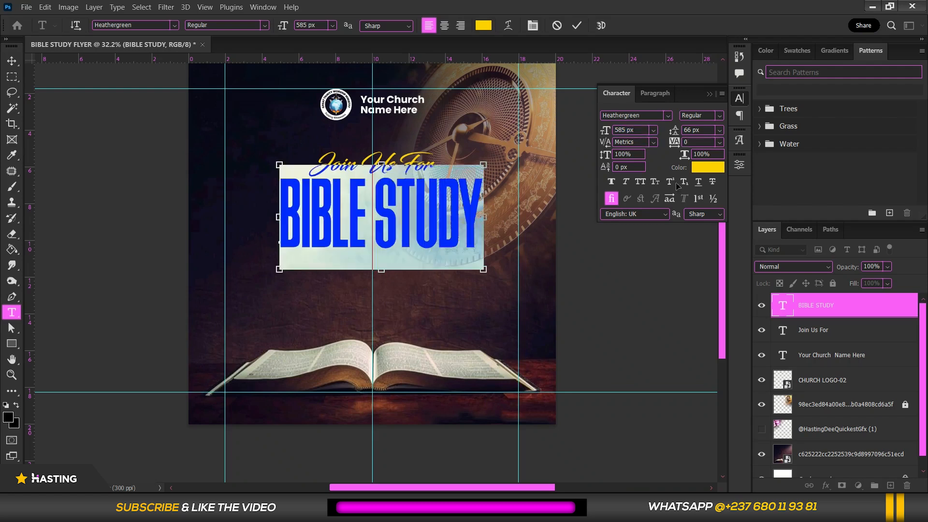
pyautogui.click(721, 168)
pyautogui.moveTo(622, 136); pyautogui.dragTo(597, 101)
pyautogui.click(891, 98)
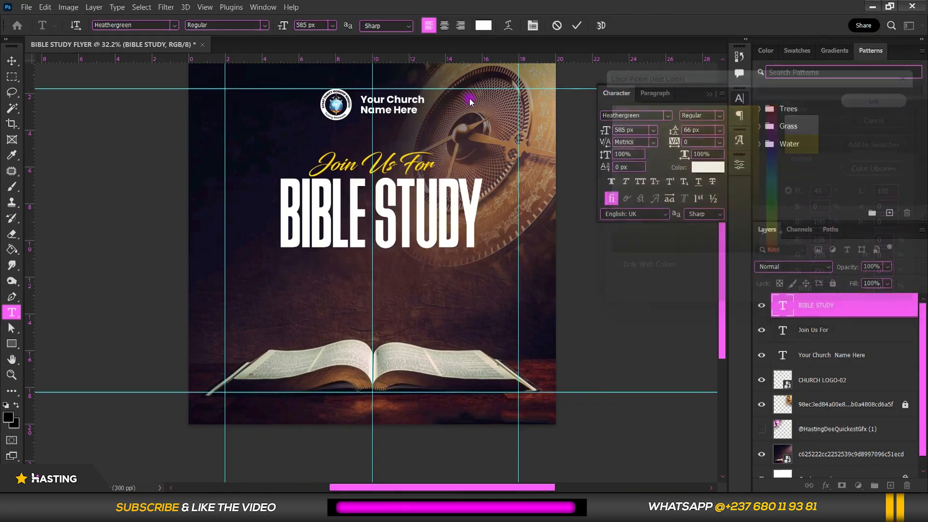
# Centre the "BIBLE STUDY" title on the vertical centre guide and deselect it.
pyautogui.click(10, 59)
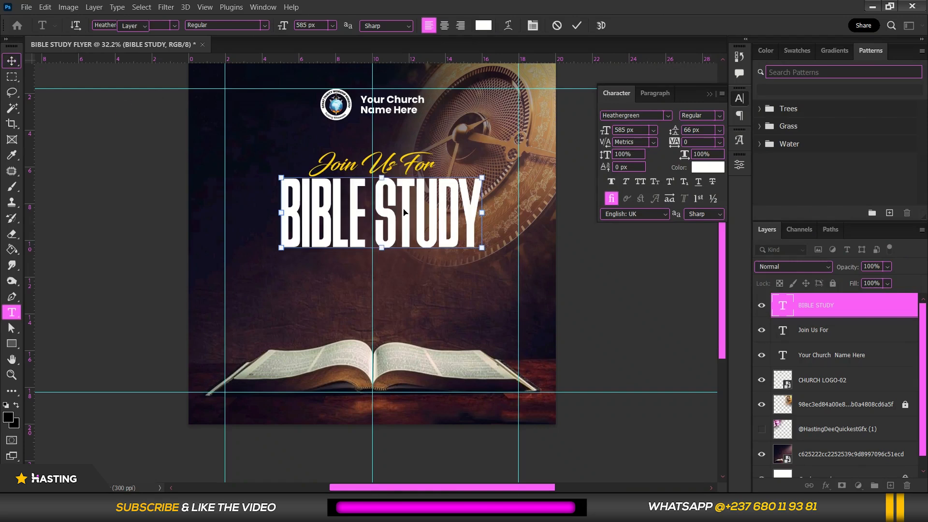
pyautogui.moveTo(406, 208)
pyautogui.mouseDown()
pyautogui.moveTo(405, 217)
pyautogui.moveTo(397, 207)
pyautogui.mouseUp()
pyautogui.scroll(-3, 398, 207)
pyautogui.click(536, 251)
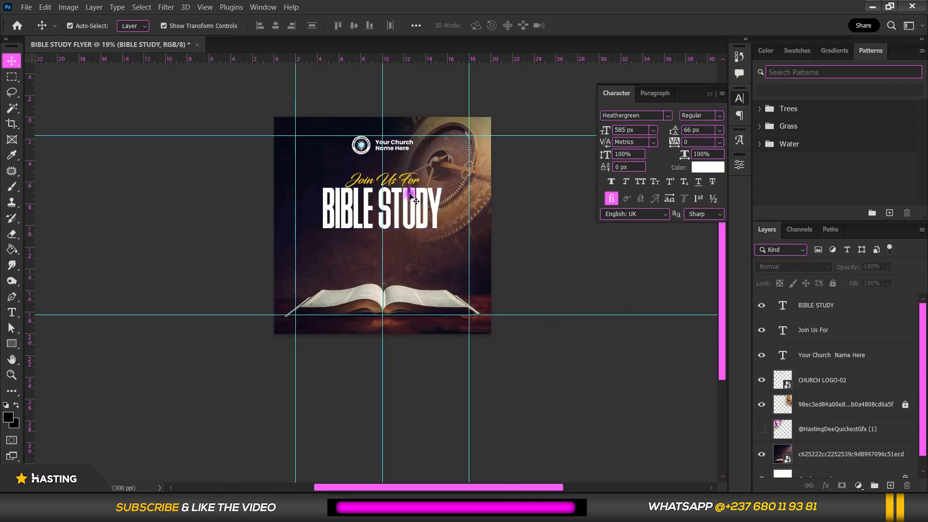
# Draw a horizontal rectangle about 878 × 150 px directly beneath the "BIBLE STUDY" title.
pyautogui.scroll(3, 409, 189)
pyautogui.scroll(3, 410, 192)
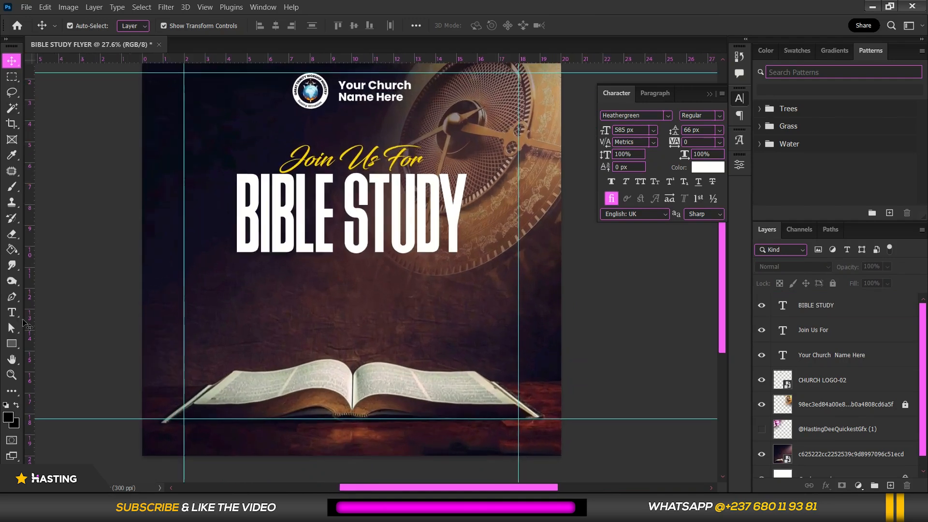
pyautogui.click(6, 345)
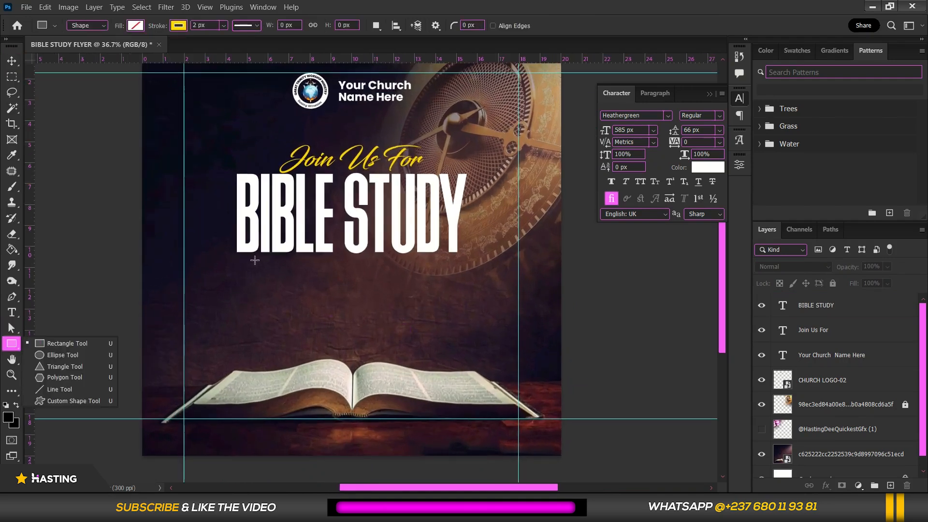
pyautogui.moveTo(271, 260); pyautogui.dragTo(425, 286)
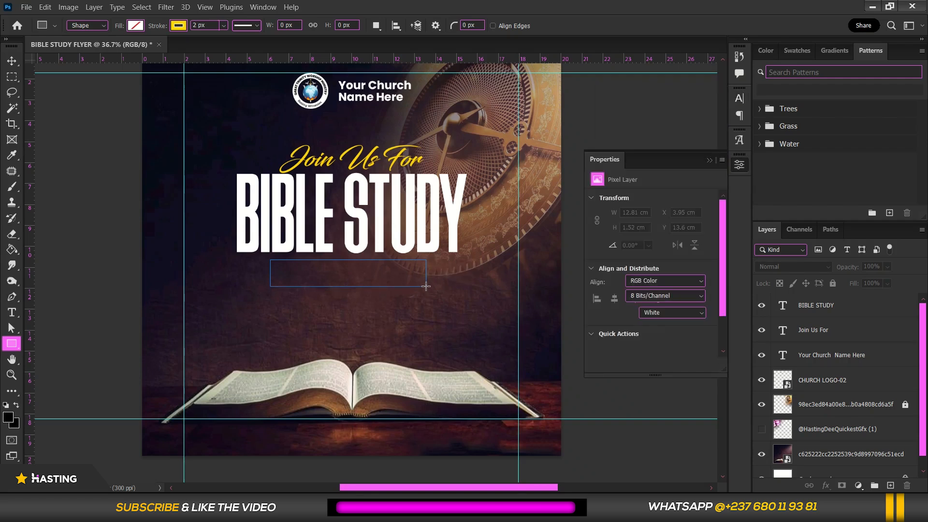
# Remove the rectangle's stroke and fill it with solid black.
pyautogui.click(179, 26)
pyautogui.click(114, 53)
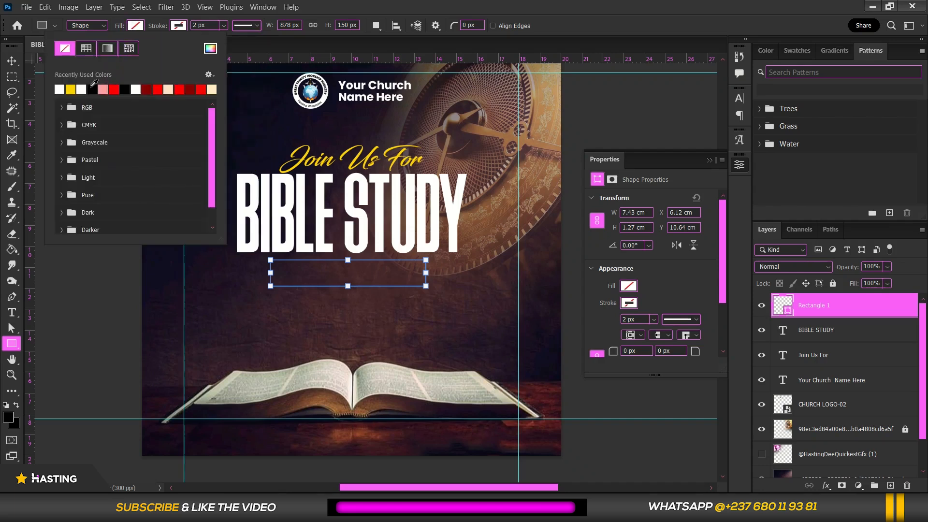
pyautogui.click(92, 89)
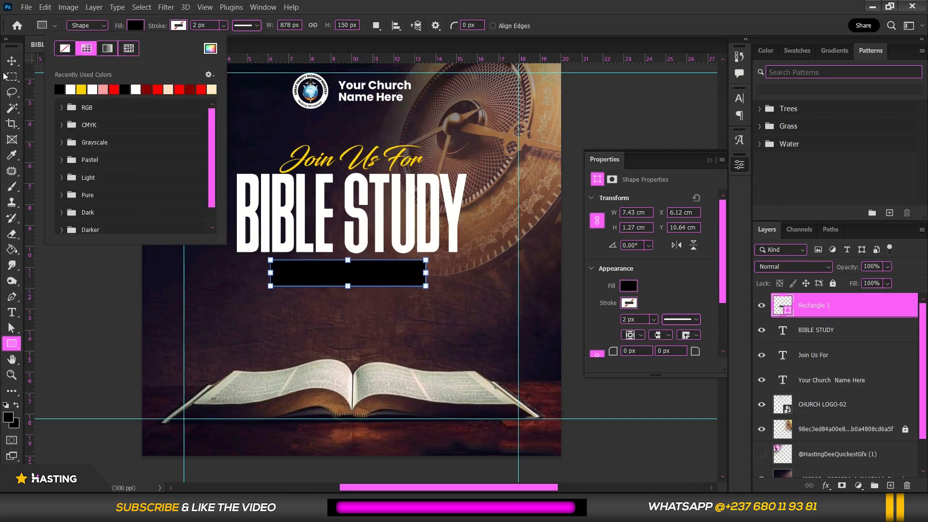
pyautogui.click(12, 61)
pyautogui.hotkey('ctrl', '-')
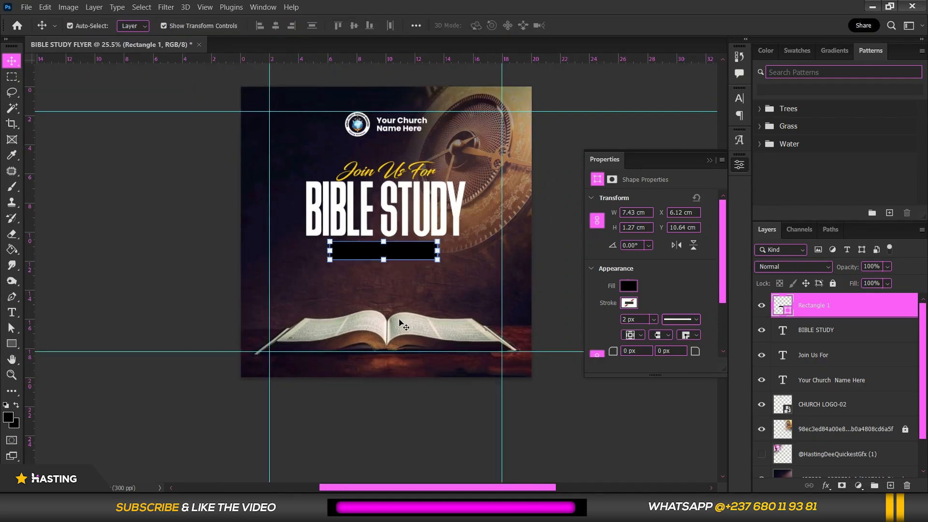
# Apply a Gradient Overlay to the rectangle using the orange-to-dark-brown gradient preset.
pyautogui.scroll(5, 411, 261)
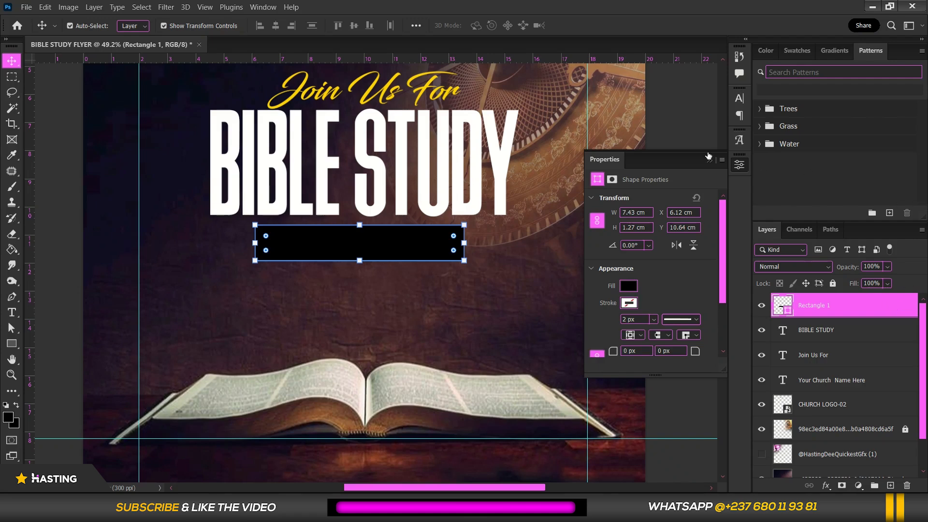
pyautogui.click(500, 226)
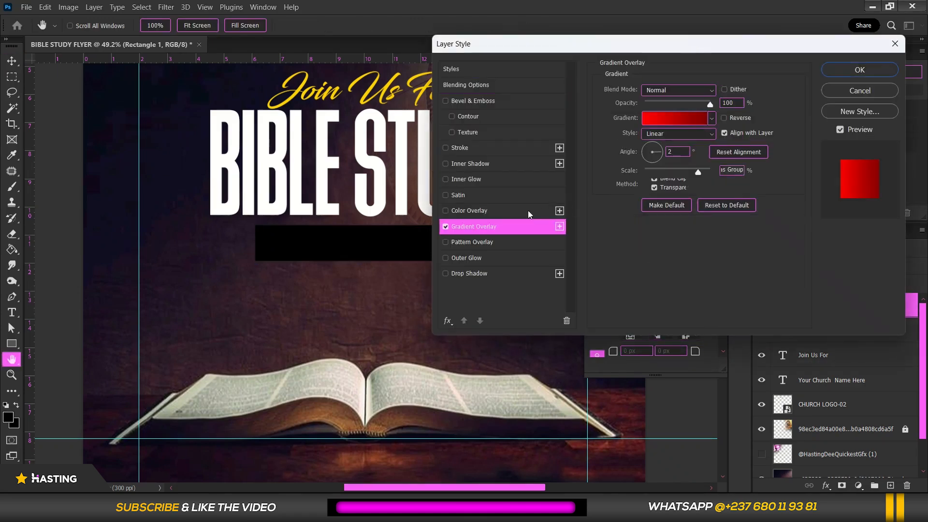
pyautogui.click(711, 118)
pyautogui.scroll(-5, 730, 150)
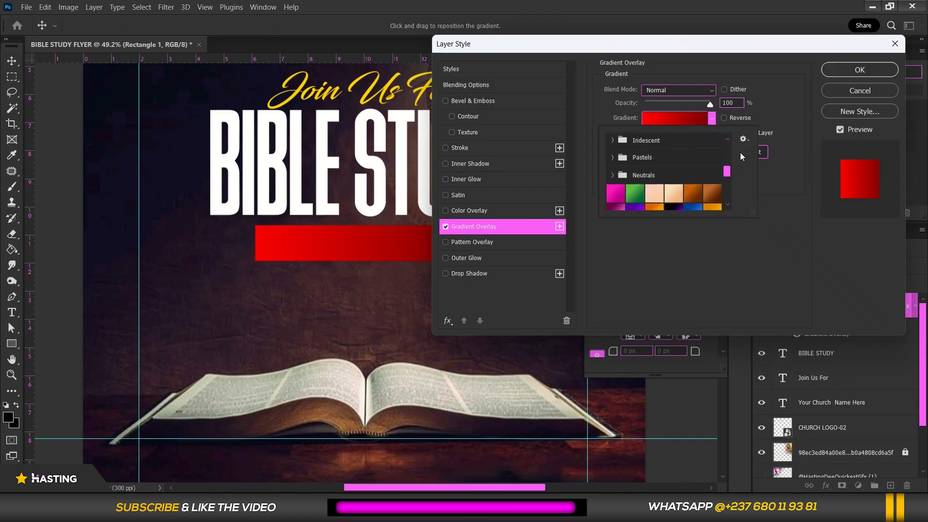
pyautogui.click(693, 199)
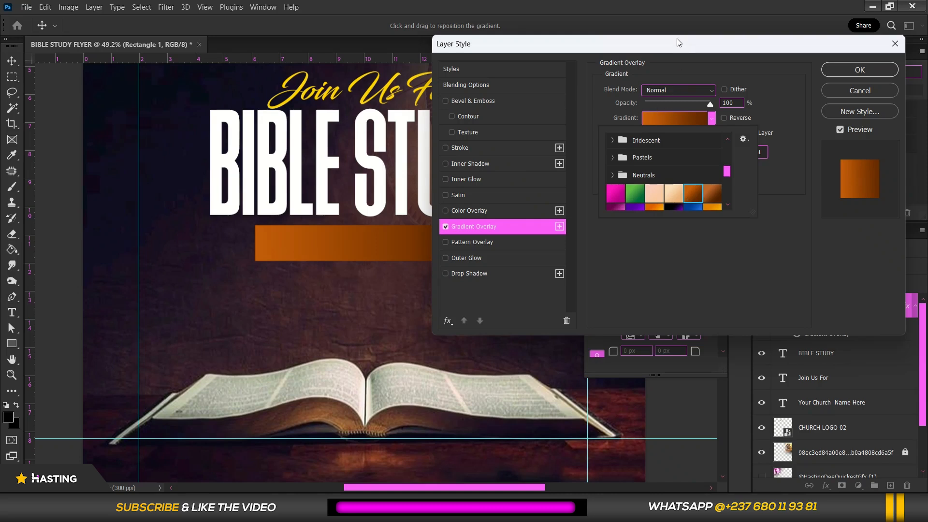
pyautogui.moveTo(679, 43)
pyautogui.mouseDown()
pyautogui.moveTo(771, 43)
pyautogui.moveTo(697, 44)
pyautogui.mouseUp()
pyautogui.click(729, 119)
pyautogui.scroll(-8, 728, 187)
pyautogui.scroll(-3, 729, 195)
pyautogui.scroll(-6, 746, 197)
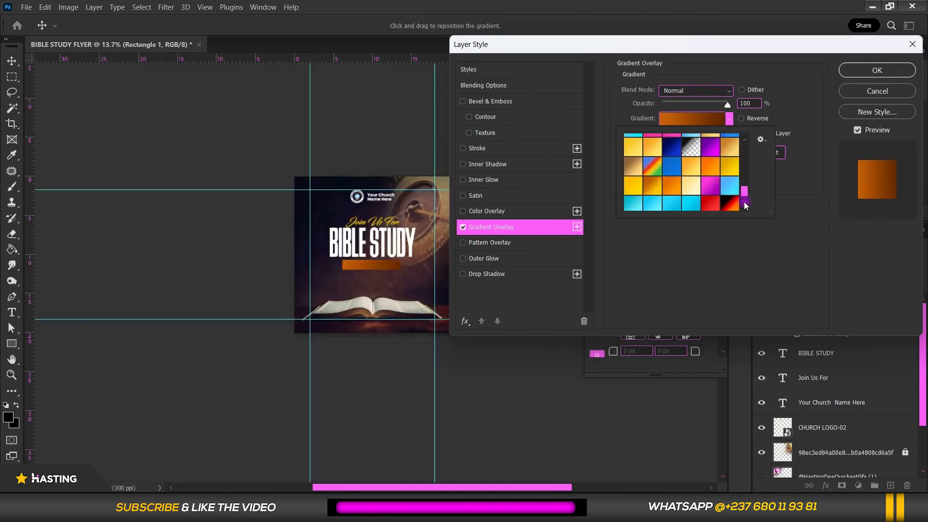
pyautogui.scroll(-2, 744, 207)
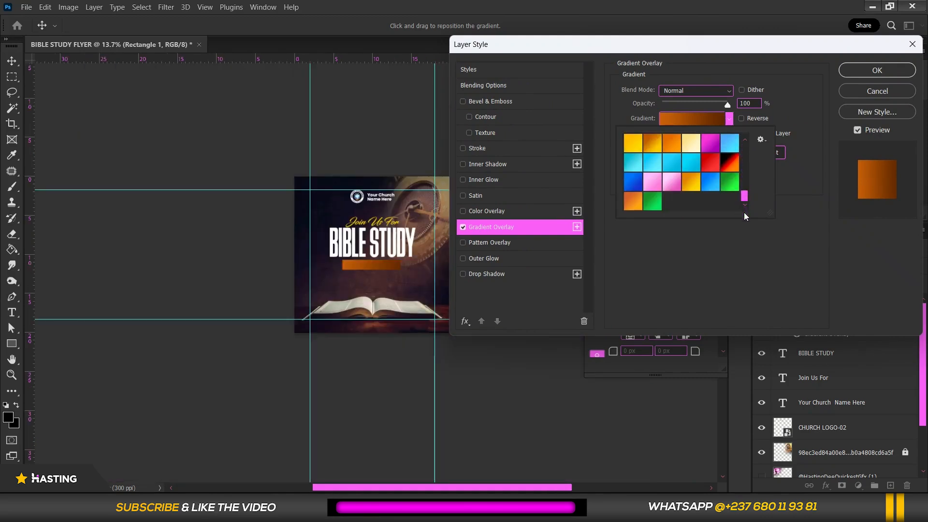
# Edit the overlay gradient and set its starting colour stop to the darker orange #a84b00.
pyautogui.click(698, 118)
pyautogui.click(697, 118)
pyautogui.click(479, 284)
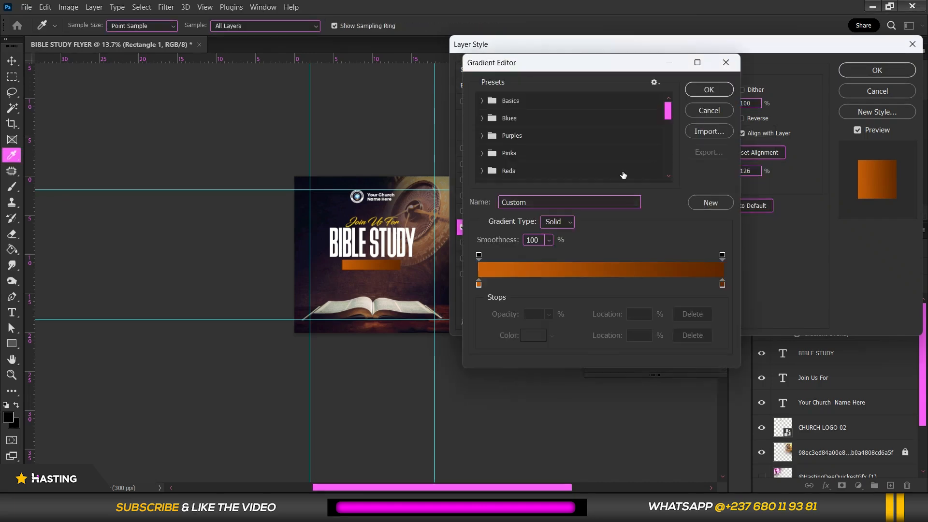
pyautogui.doubleClick(479, 284)
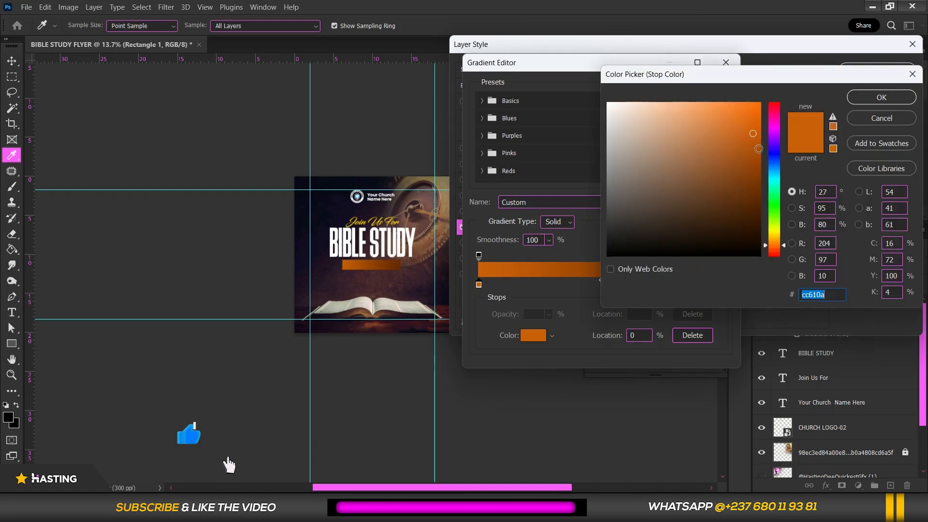
pyautogui.click(760, 155)
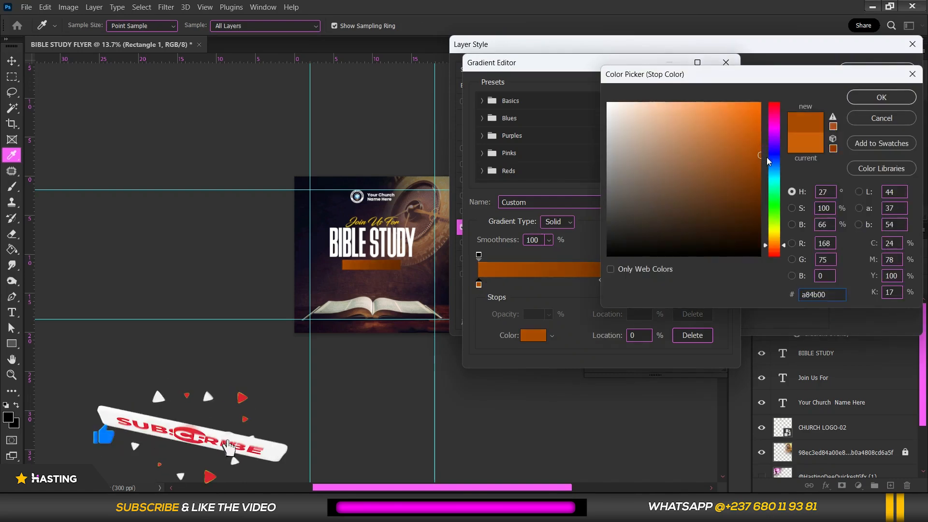
pyautogui.click(851, 100)
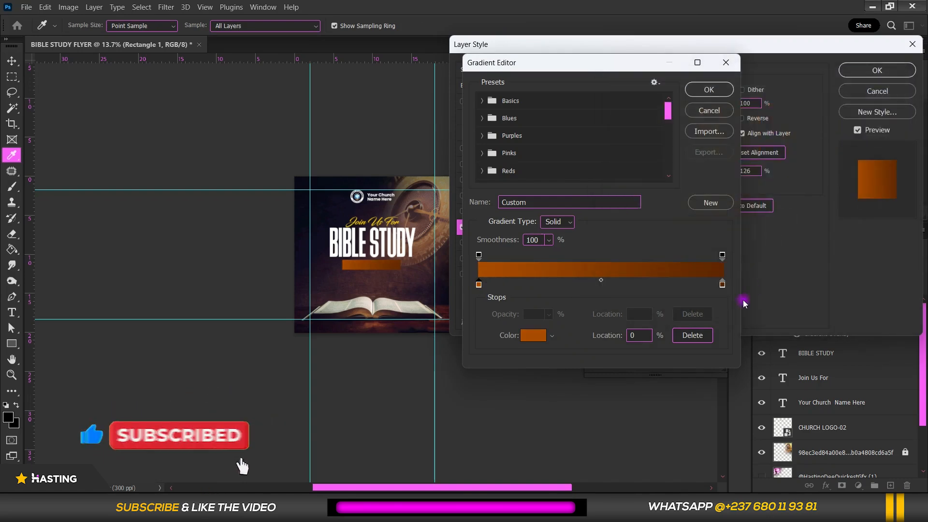
# Set the gradient's end colour stop to dark brown #522100 and apply the layer style.
pyautogui.click(722, 284)
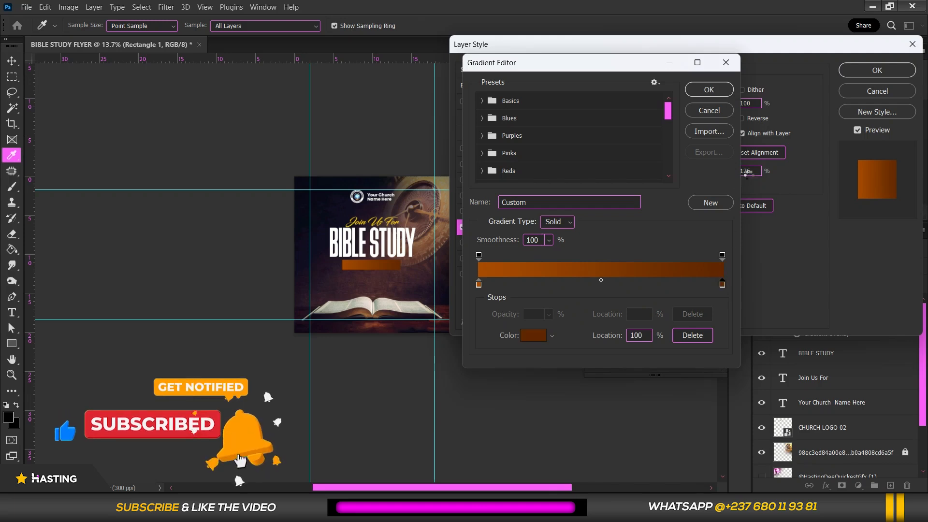
pyautogui.doubleClick(723, 284)
pyautogui.click(762, 207)
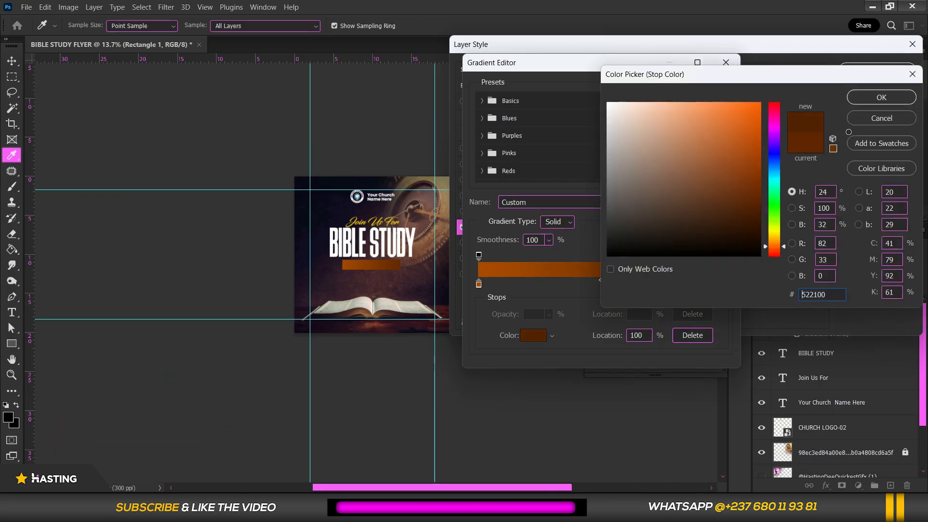
pyautogui.click(879, 98)
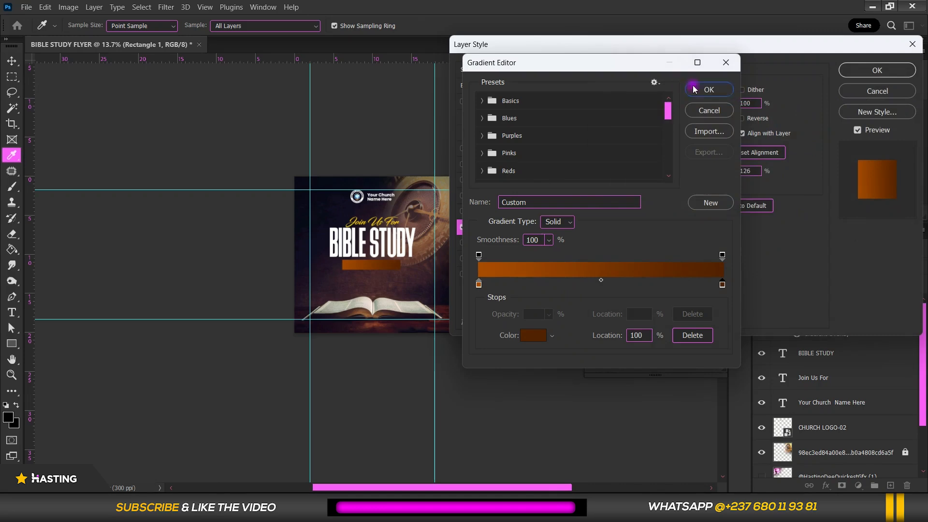
pyautogui.click(701, 89)
pyautogui.click(841, 71)
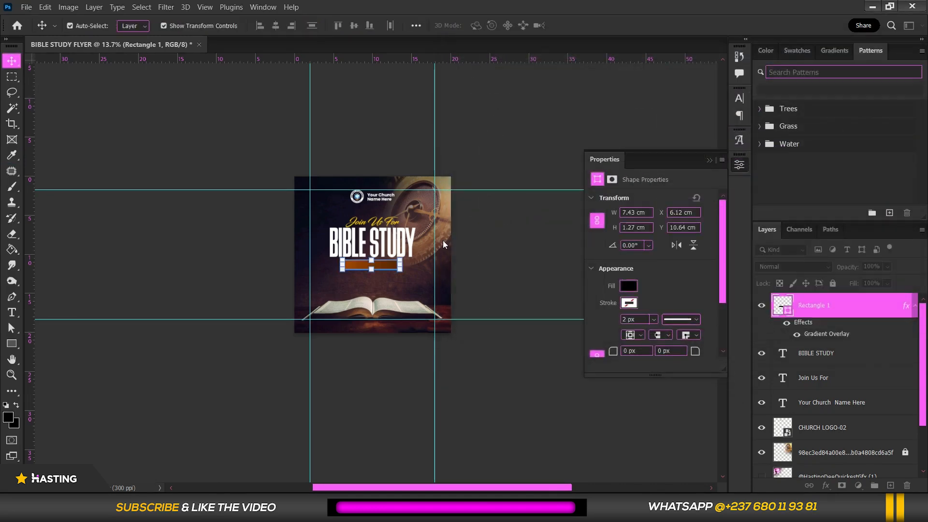
# Add the text "Every Tuesday" between the gradient rectangle and the open book.
pyautogui.scroll(3, 374, 277)
pyautogui.scroll(3, 374, 277)
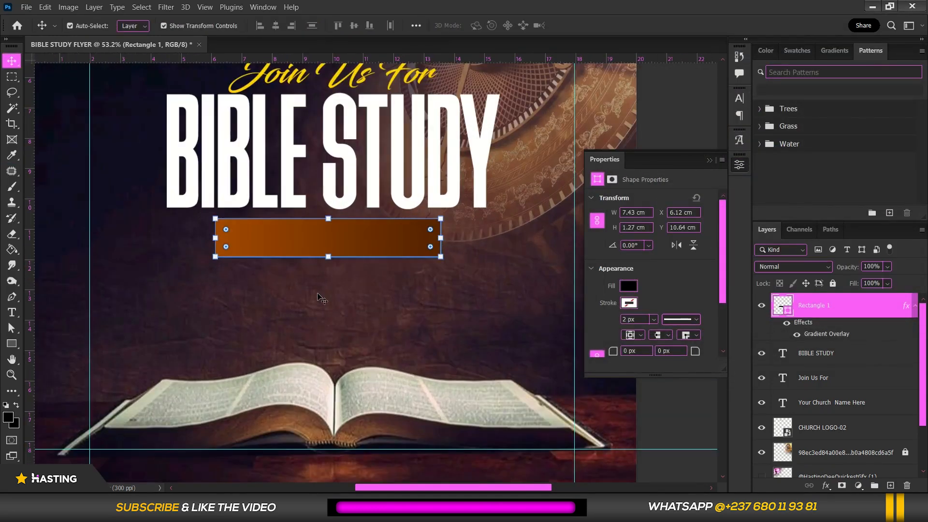
pyautogui.press('t')
pyautogui.click(336, 319)
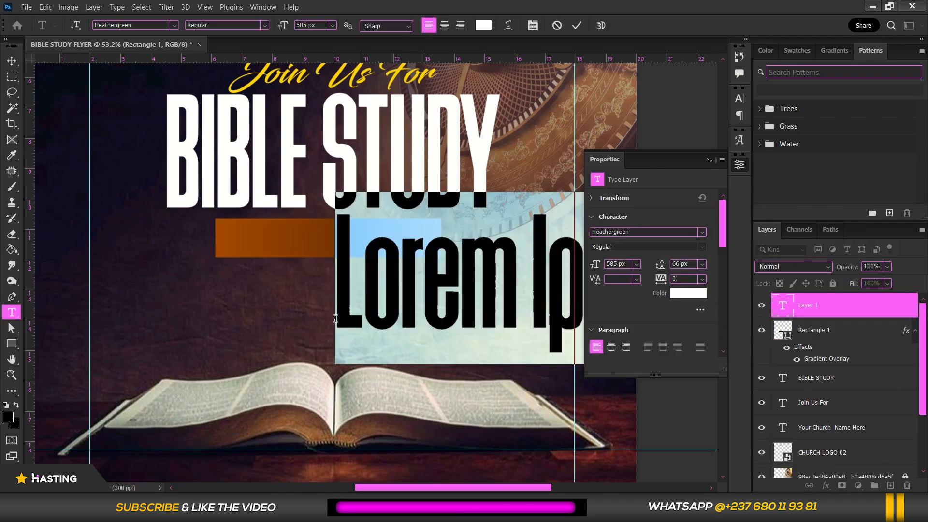
pyautogui.write('eV')
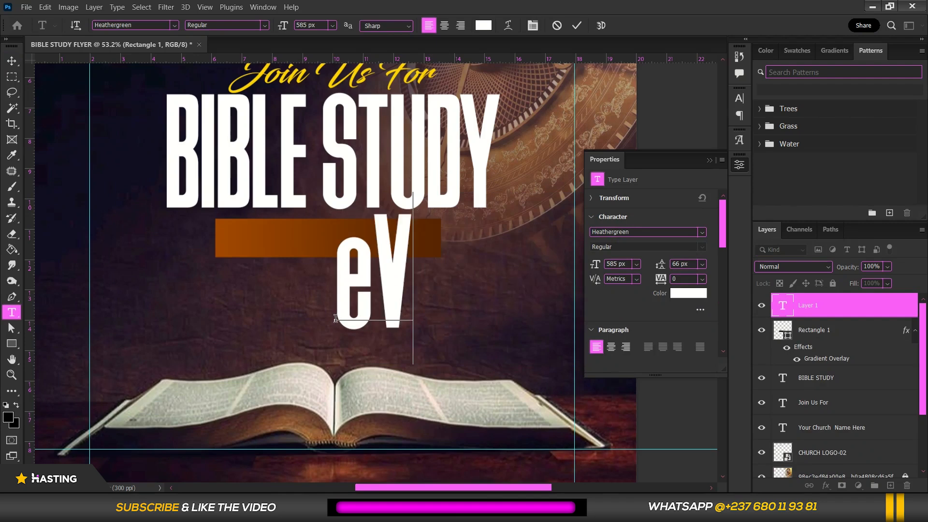
pyautogui.hotkey('ctrl', 'a')
pyautogui.write('E')
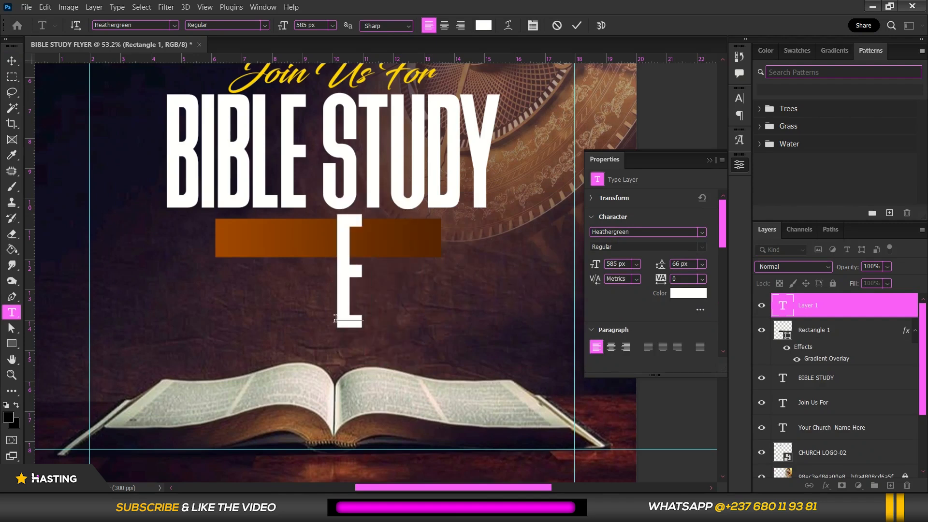
pyautogui.write('very Tuesday')
# Format "Every Tuesday" in Poppins ExtraBold at 102 px and move it onto the gradient rectangle.
pyautogui.hotkey('ctrl', 'a')
pyautogui.click(533, 26)
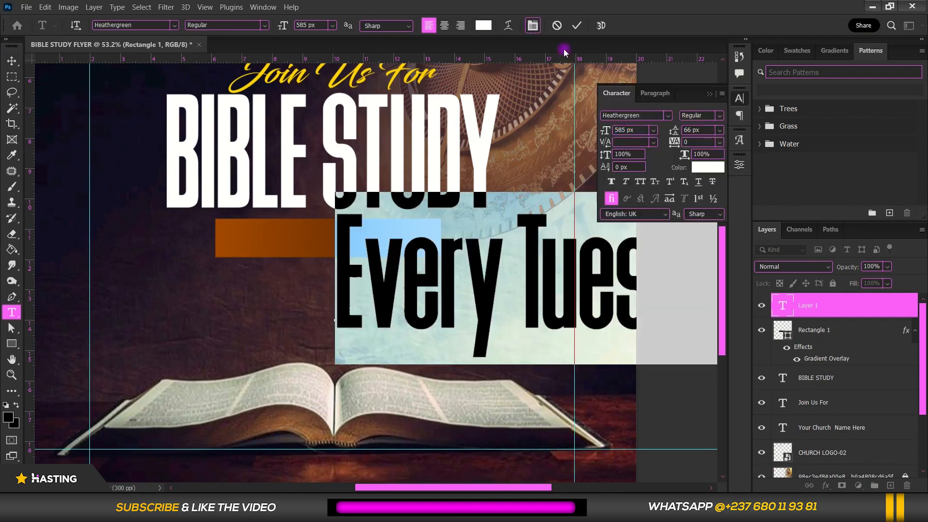
pyautogui.click(668, 115)
pyautogui.click(669, 235)
pyautogui.moveTo(606, 131); pyautogui.dragTo(313, 201)
pyautogui.click(719, 116)
pyautogui.click(696, 264)
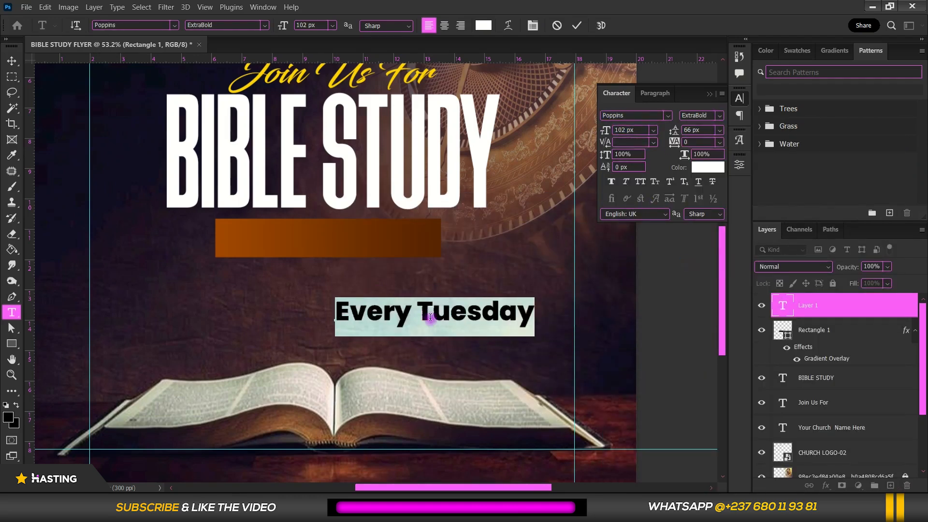
pyautogui.click(434, 355)
pyautogui.moveTo(434, 360); pyautogui.dragTo(329, 284)
# Change the colour of the "Every Tuesday" text to golden yellow #ffc600.
pyautogui.hotkey('ctrl', 'a')
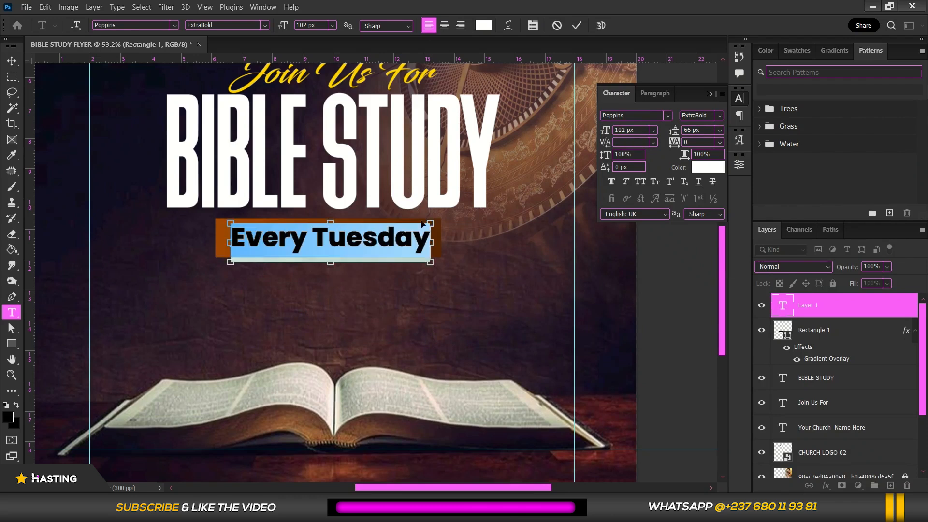
pyautogui.click(709, 167)
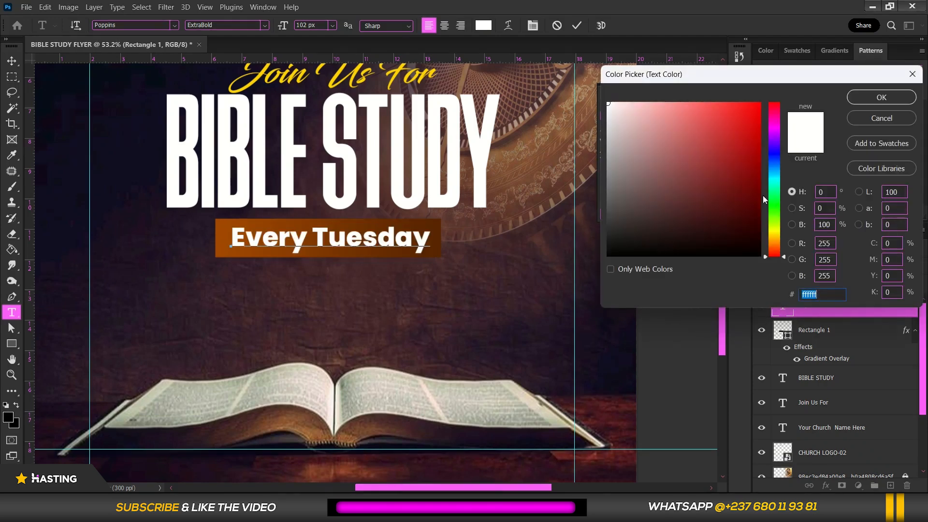
pyautogui.click(770, 233)
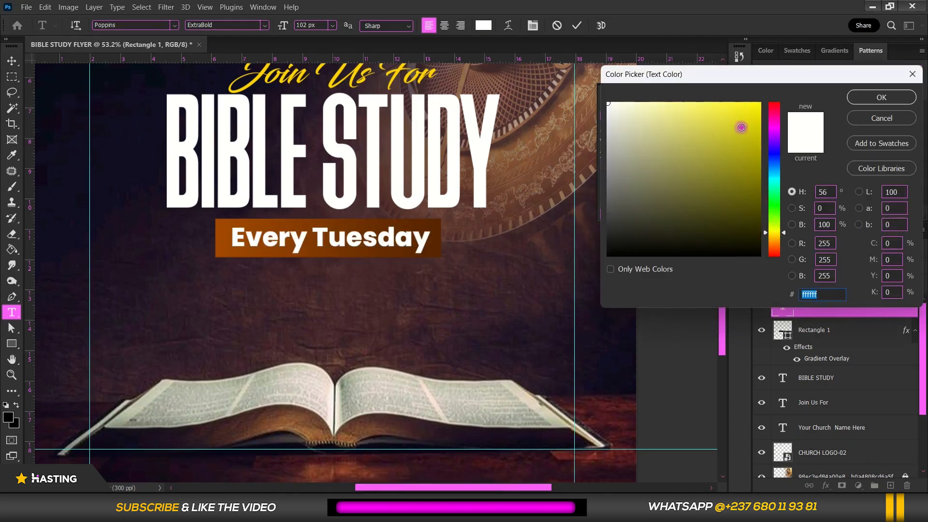
pyautogui.moveTo(741, 128); pyautogui.dragTo(771, 93)
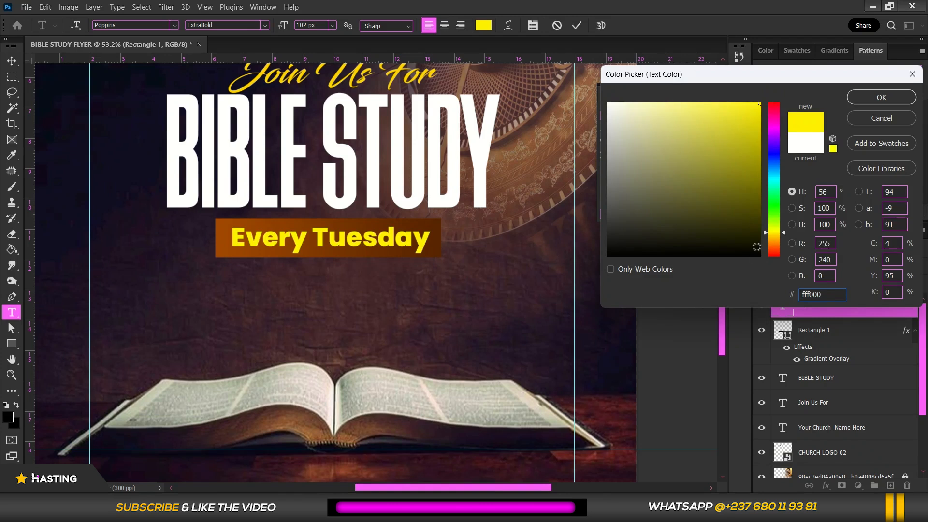
pyautogui.click(774, 237)
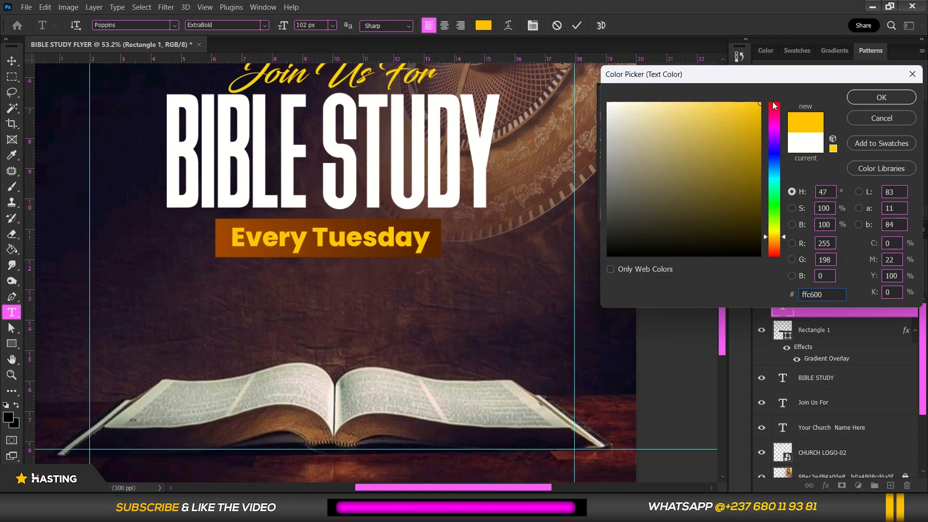
pyautogui.click(859, 96)
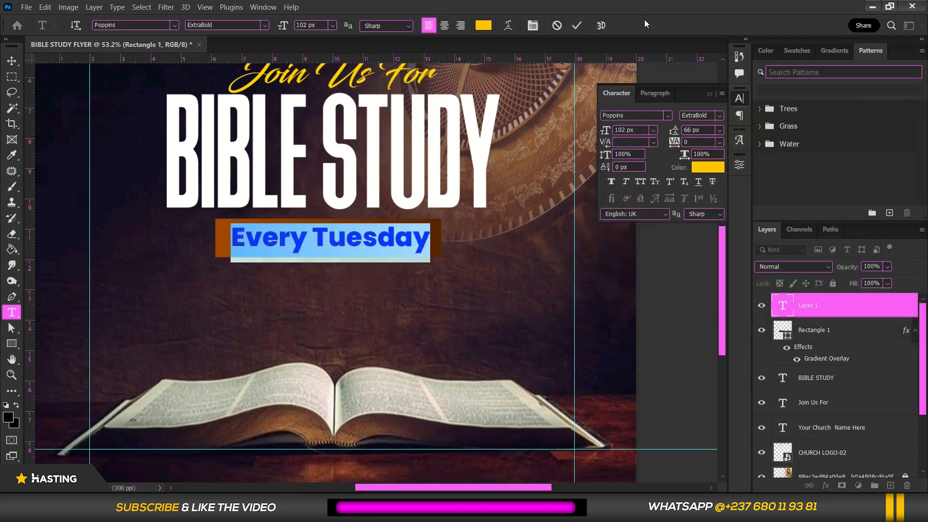
# Commit the "Every Tuesday" text edit and deselect the text on the canvas.
pyautogui.click(577, 25)
pyautogui.scroll(-2, 179, 331)
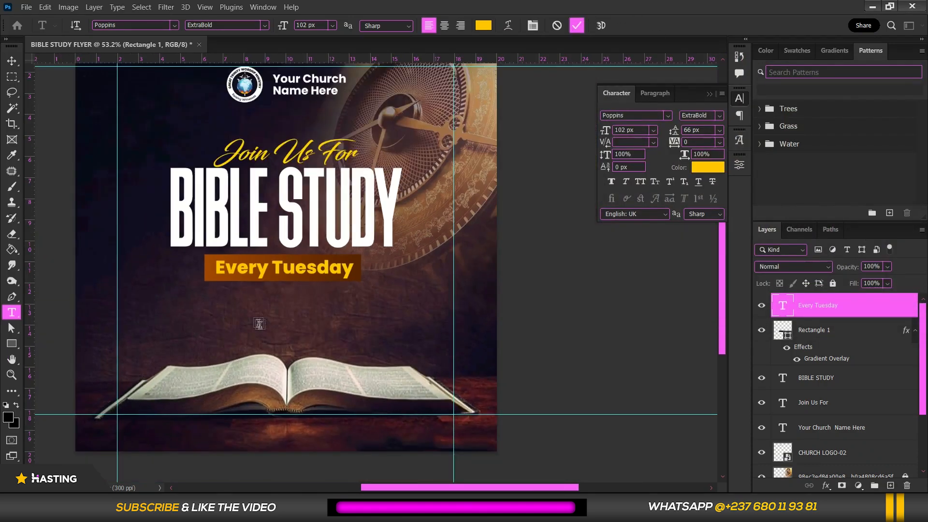
pyautogui.scroll(-3, 259, 324)
pyautogui.scroll(2, 236, 284)
pyautogui.press('v')
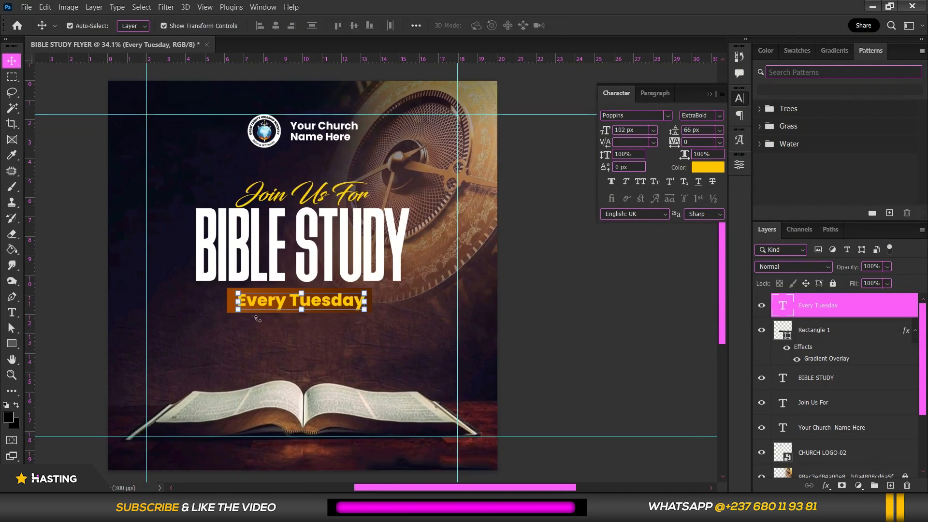
pyautogui.scroll(5, 258, 320)
pyautogui.scroll(-6, 647, 295)
pyautogui.click(665, 304)
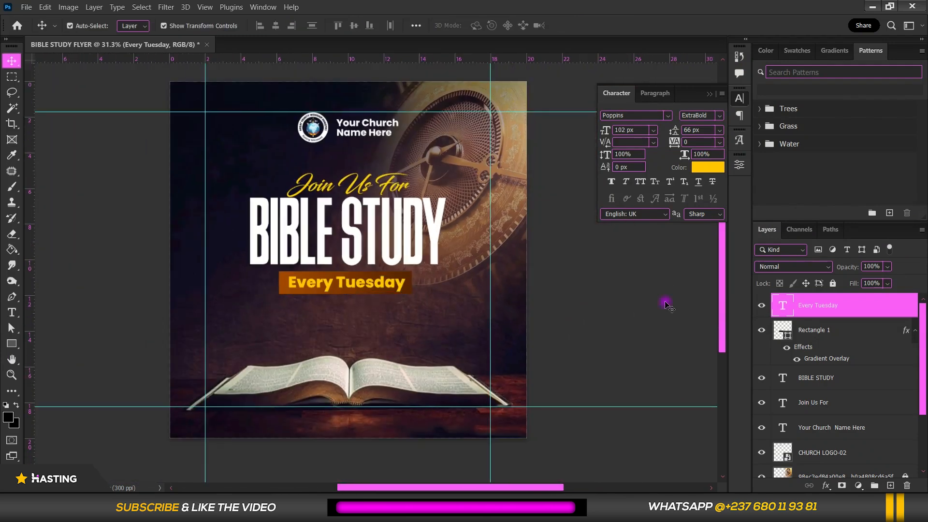
# Lock the dark background image layer with the open book so it cannot be moved on the canvas.
pyautogui.click(389, 353)
pyautogui.scroll(3, 290, 329)
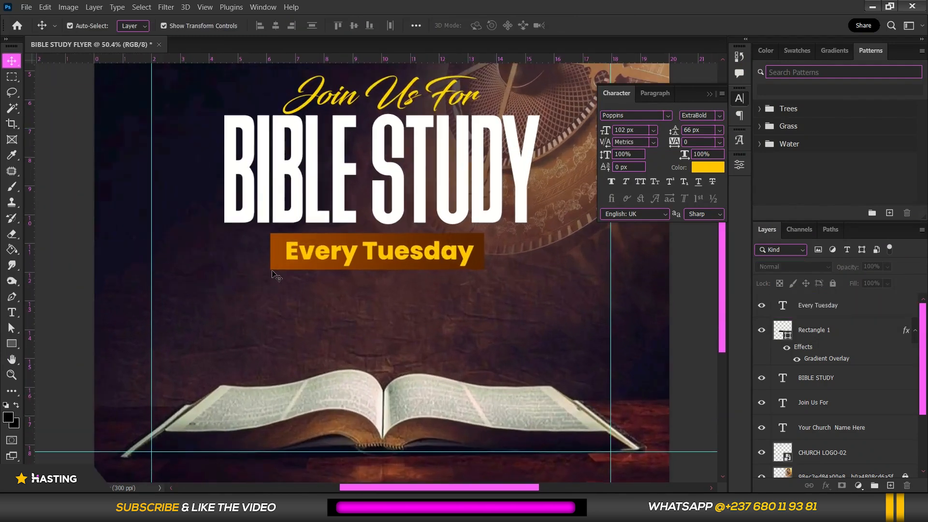
pyautogui.scroll(-2, 271, 256)
pyautogui.click(233, 201)
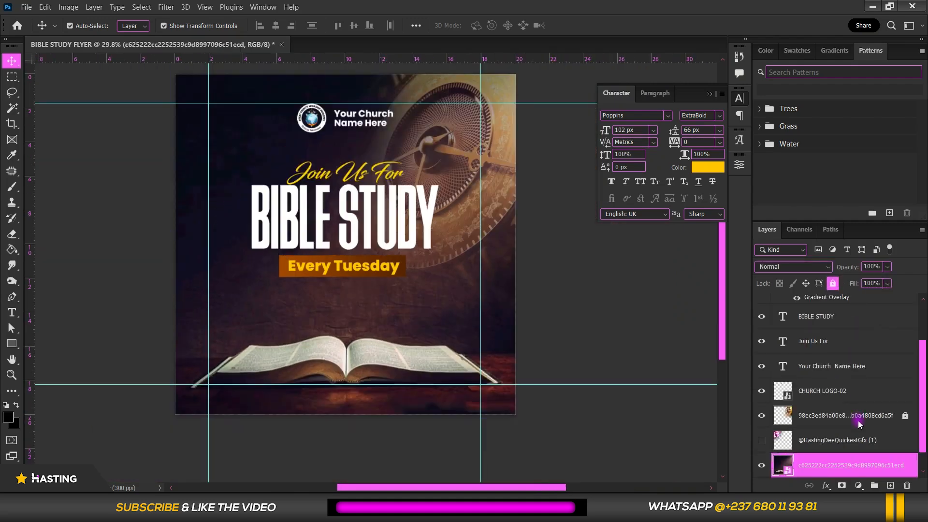
pyautogui.click(873, 442)
pyautogui.scroll(-1, 879, 450)
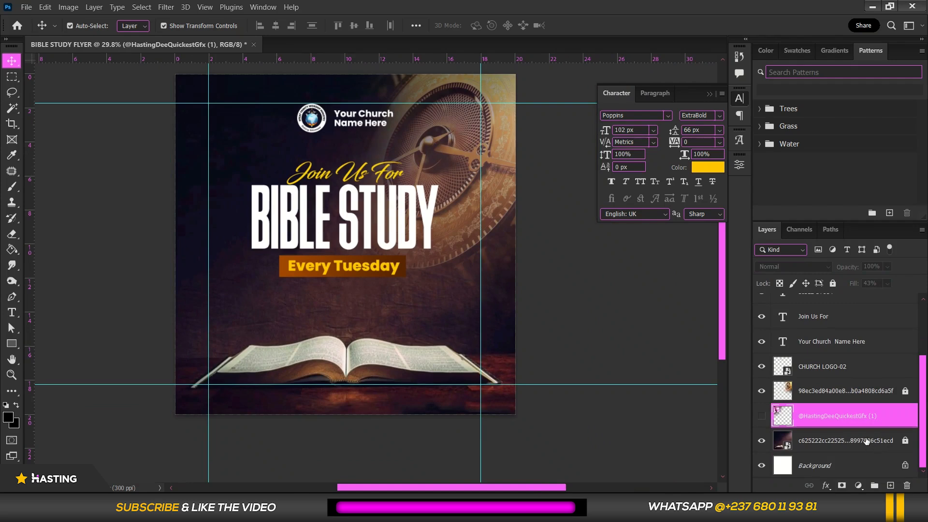
# Align "Join Us For", "BIBLE STUDY" and the "Every Tuesday" banner on their horizontal centres.
pyautogui.moveTo(262, 299); pyautogui.dragTo(360, 180)
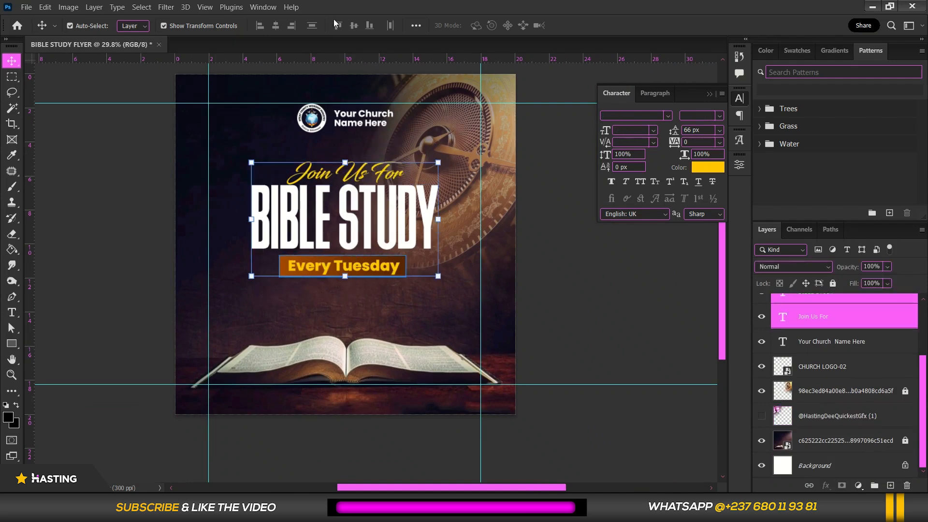
pyautogui.click(276, 25)
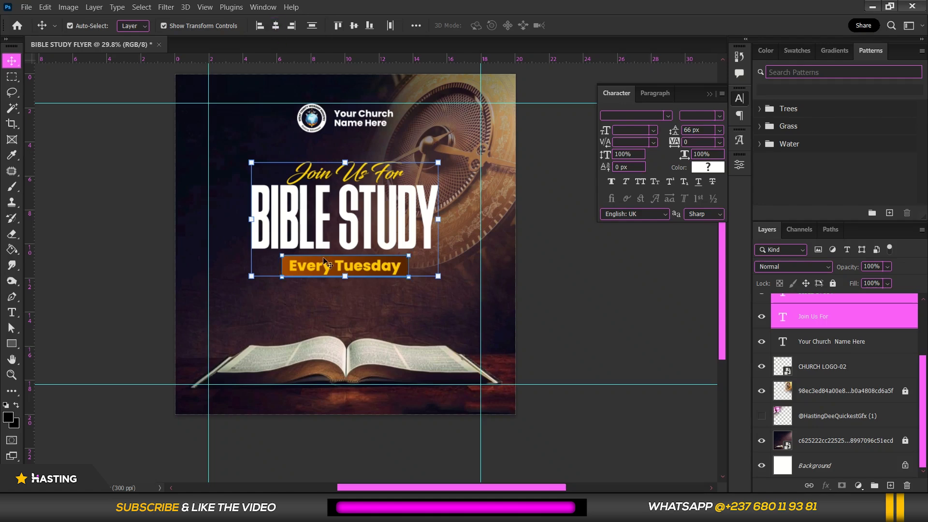
pyautogui.click(355, 318)
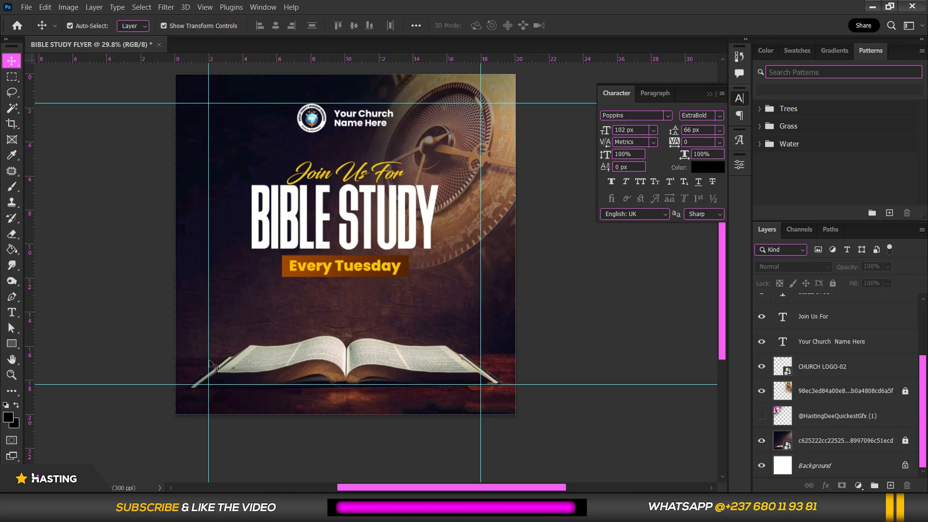
# Draw a rectangle about 4.22 by 1.84 cm below the left part of the "Every Tuesday" banner.
pyautogui.scroll(4, 265, 307)
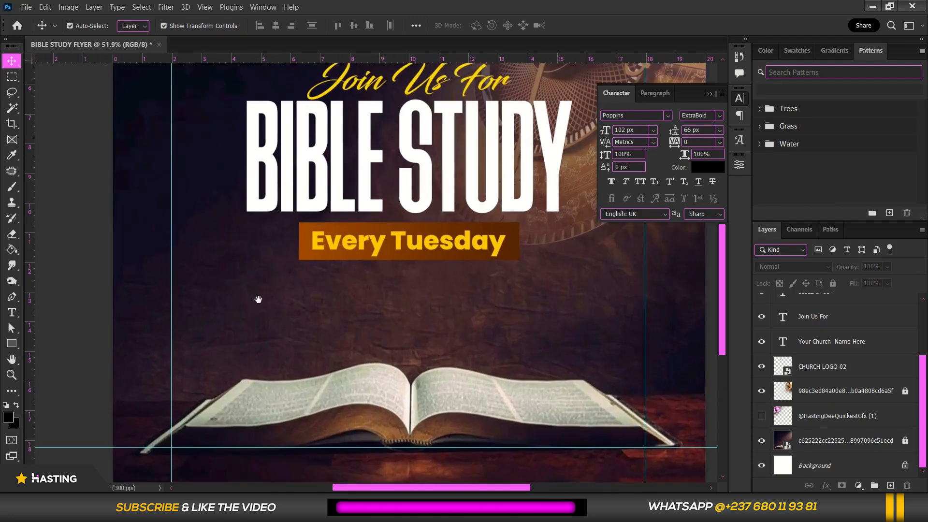
pyautogui.scroll(3, 259, 300)
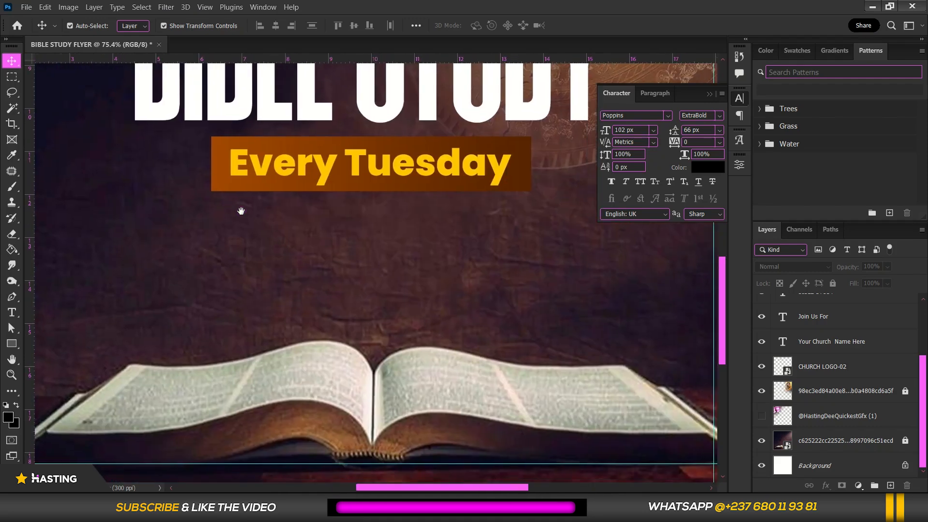
pyautogui.moveTo(241, 211); pyautogui.dragTo(240, 204)
pyautogui.click(7, 345)
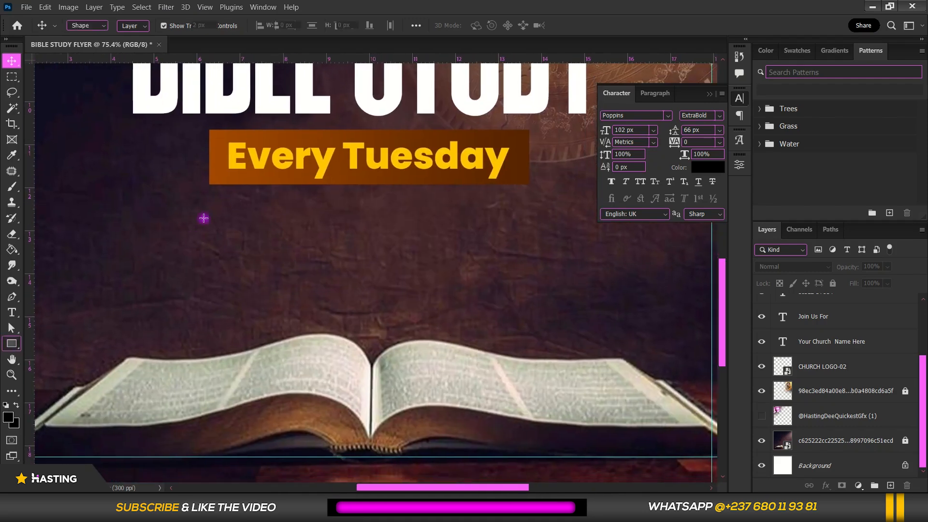
pyautogui.moveTo(171, 206); pyautogui.dragTo(352, 285)
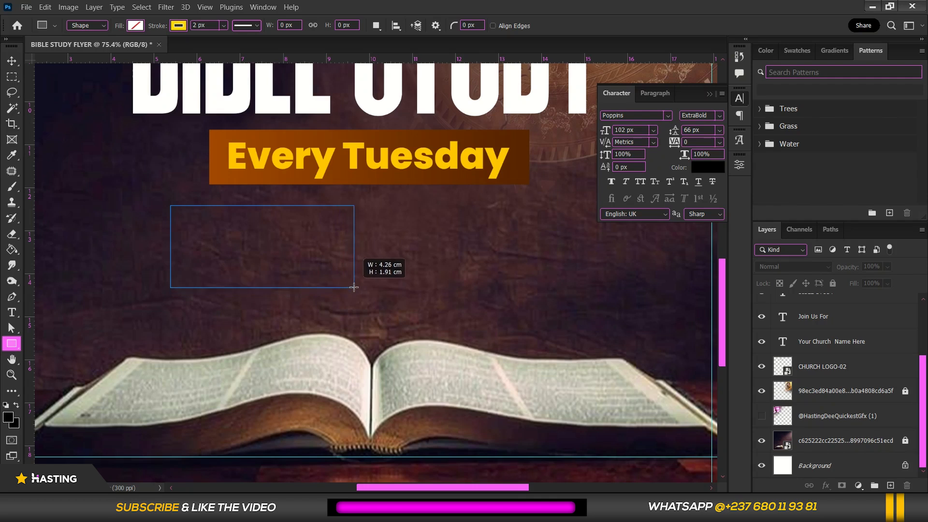
pyautogui.moveTo(354, 287); pyautogui.dragTo(353, 284)
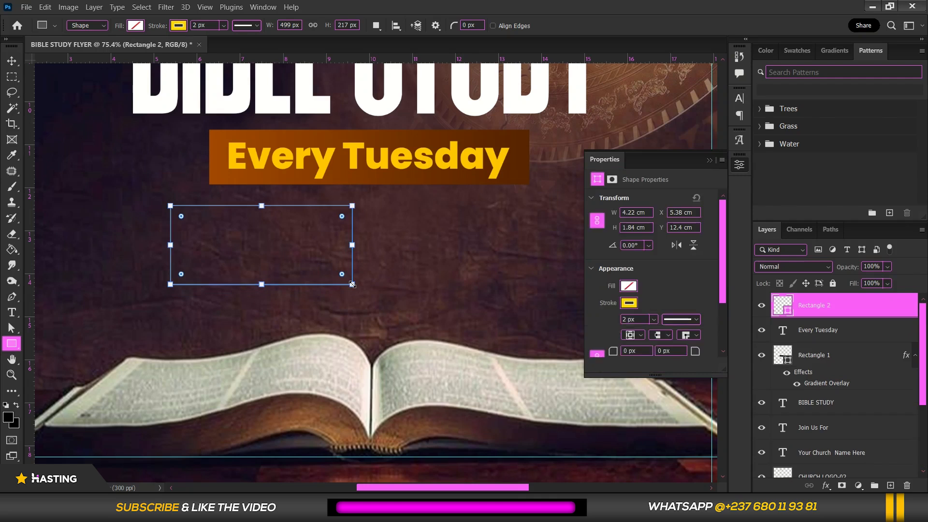
# Remove the stroke from the new rectangle and fill it with white.
pyautogui.click(179, 25)
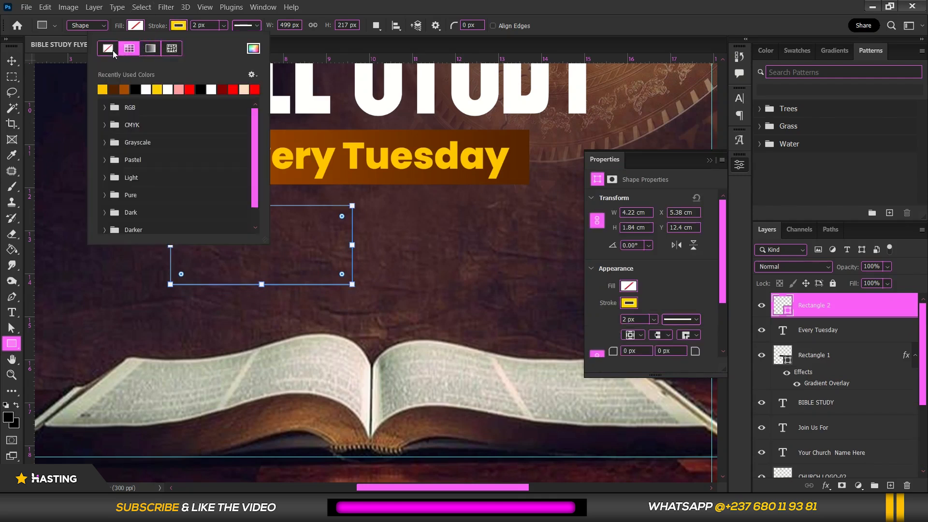
pyautogui.click(114, 49)
pyautogui.click(135, 25)
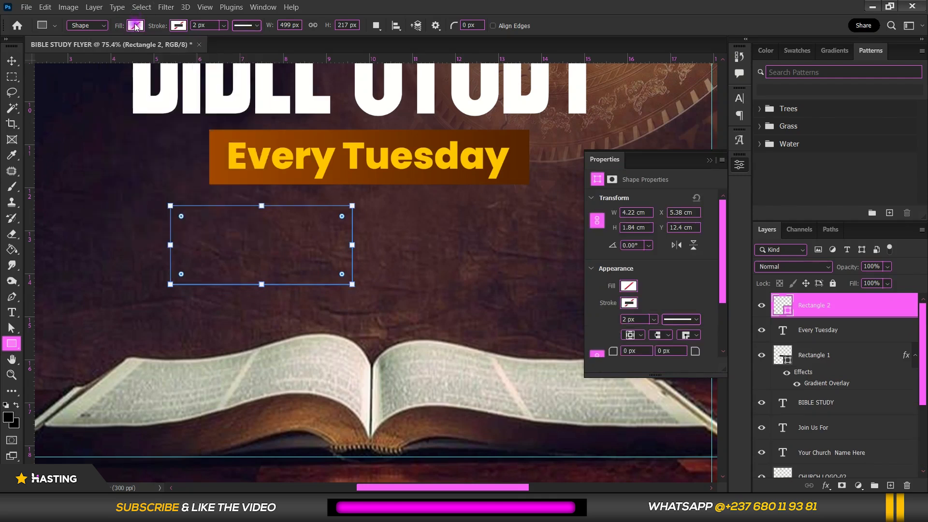
pyautogui.click(135, 26)
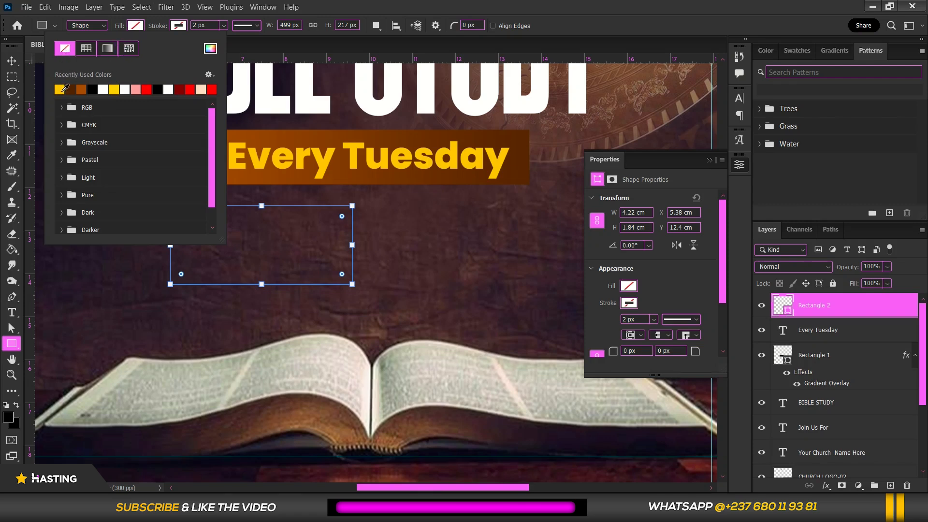
pyautogui.click(103, 89)
pyautogui.click(12, 61)
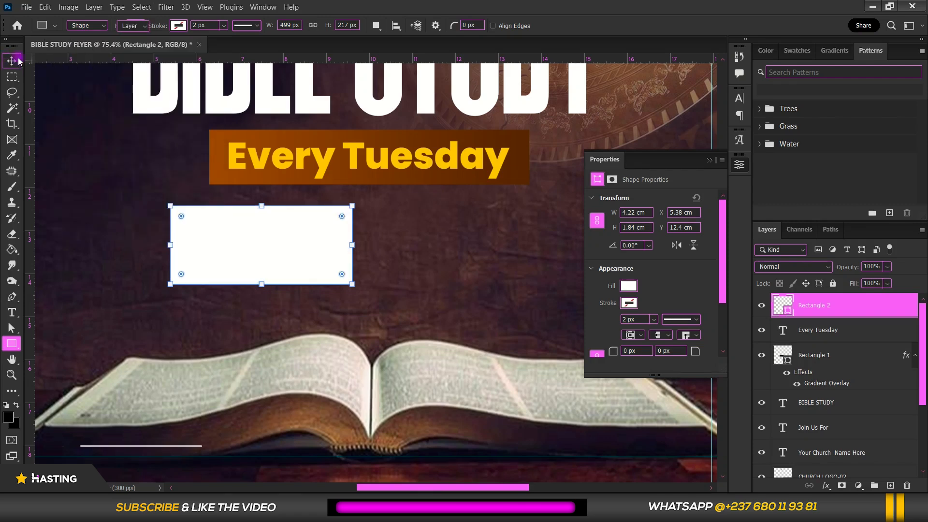
# Draw a circle about 1.28 cm in diameter to the left of the white rectangle with the Ellipse tool.
pyautogui.scroll(-3, 411, 245)
pyautogui.scroll(-1, 440, 271)
pyautogui.scroll(3, 316, 329)
pyautogui.click(12, 344)
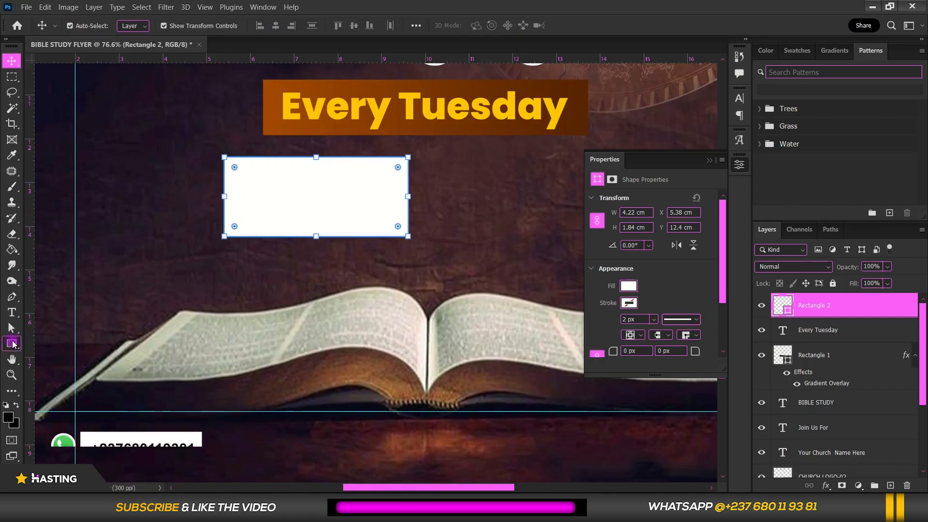
pyautogui.click(61, 355)
pyautogui.moveTo(146, 179); pyautogui.dragTo(201, 266)
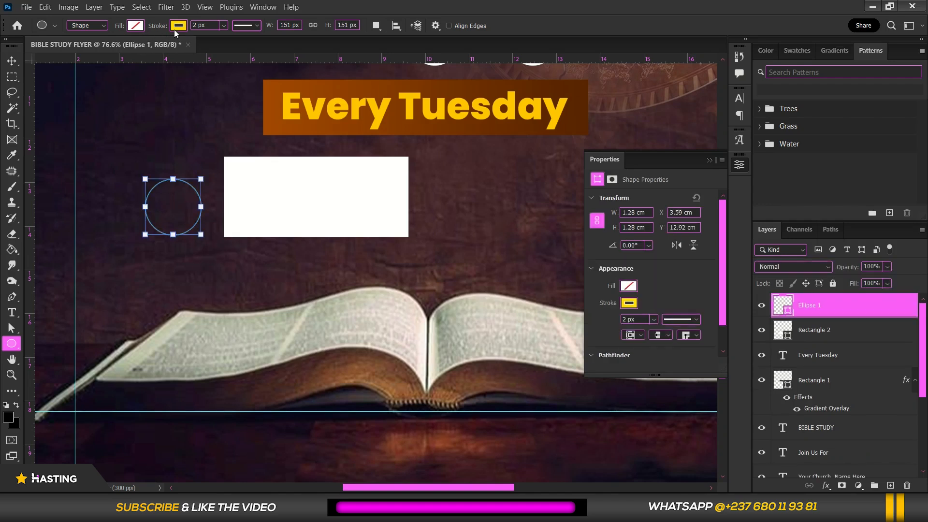
# Remove the circle's stroke and fill it with the recently used dark brown.
pyautogui.click(135, 26)
pyautogui.click(112, 50)
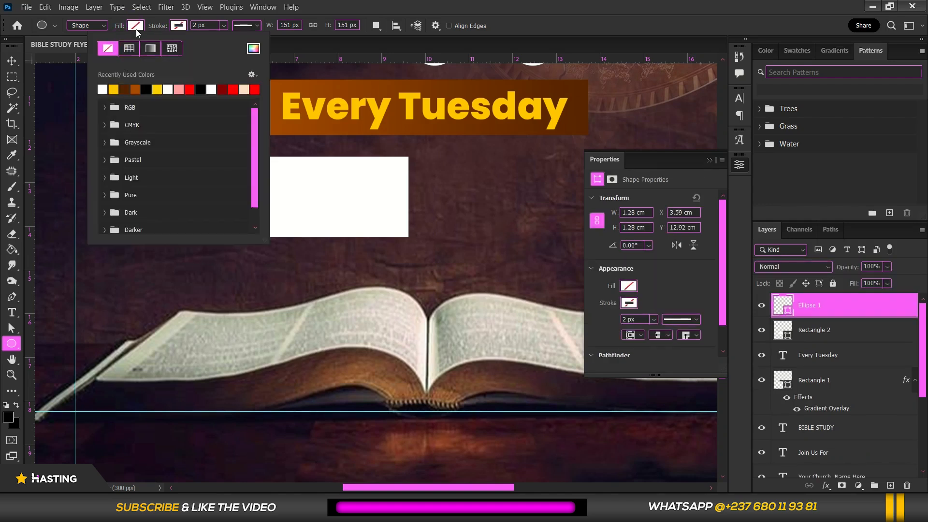
pyautogui.click(83, 88)
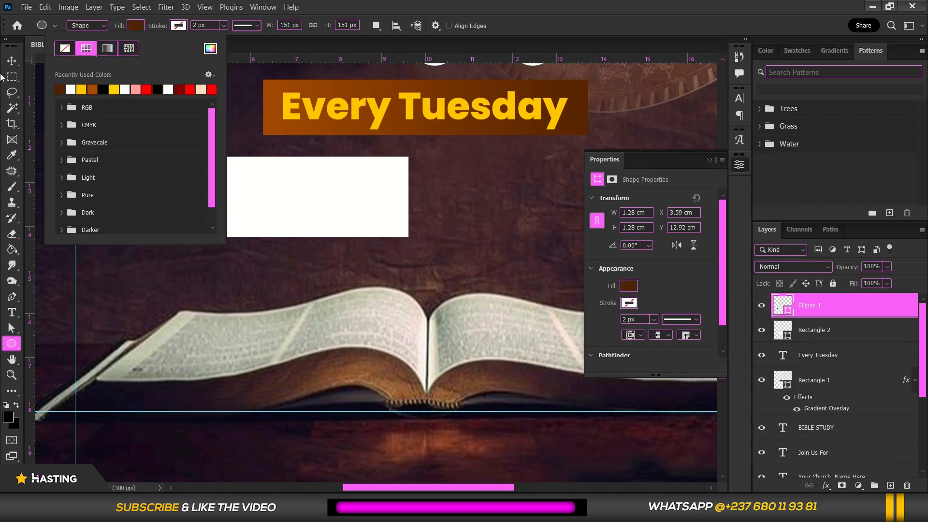
# Move the brown circle so it straddles the left edge of the white rectangle.
pyautogui.click(8, 59)
pyautogui.moveTo(177, 206); pyautogui.dragTo(224, 200)
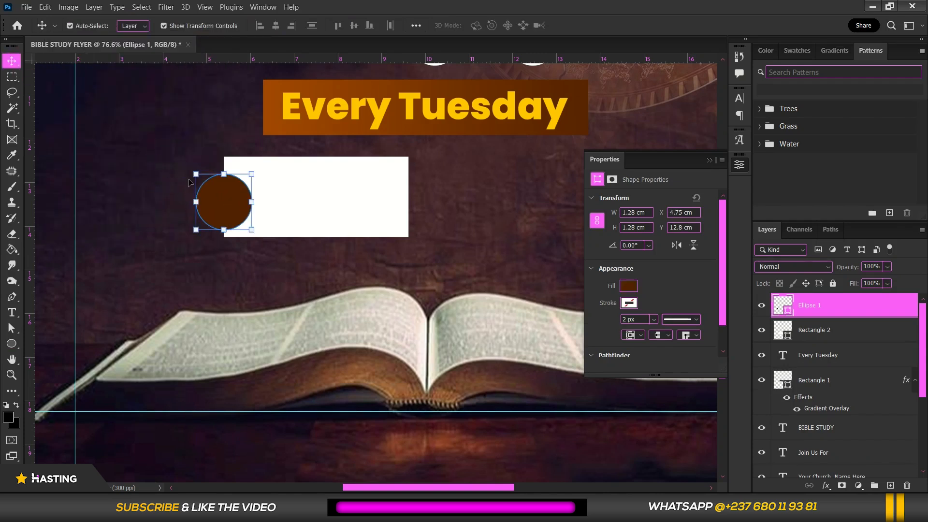
pyautogui.click(123, 196)
# Align the brown circle and the white rectangle on their vertical centres.
pyautogui.scroll(-2, 310, 218)
pyautogui.scroll(3, 310, 217)
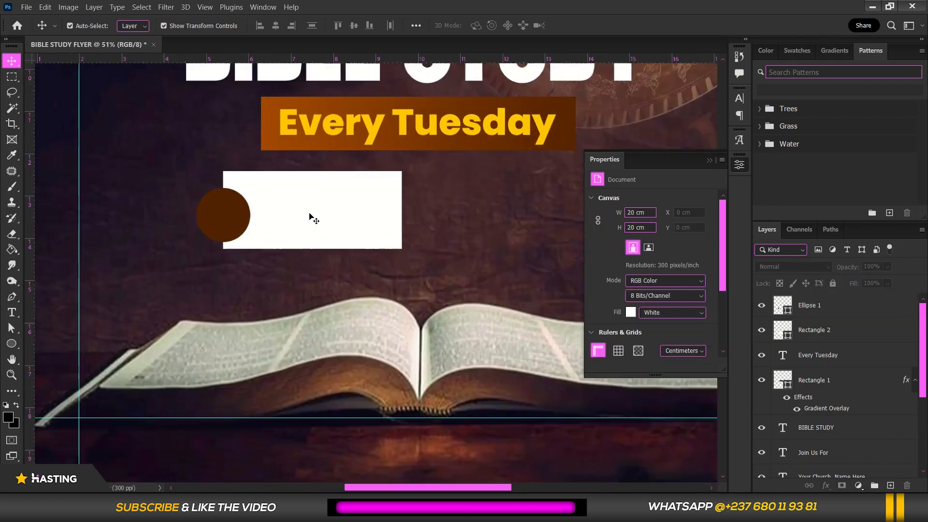
pyautogui.click(205, 227)
pyautogui.keyDown('shift'); pyautogui.click(321, 201); pyautogui.keyUp('shift')
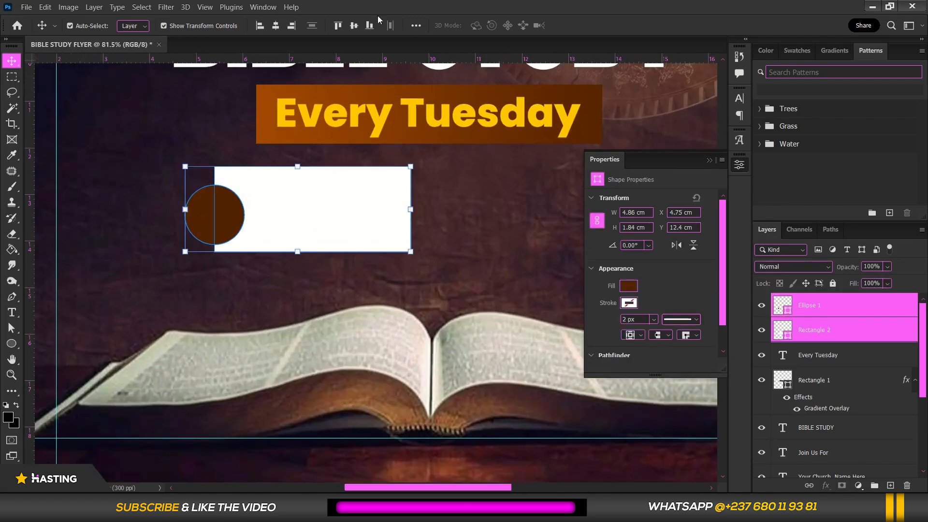
pyautogui.click(352, 28)
pyautogui.scroll(-4, 271, 236)
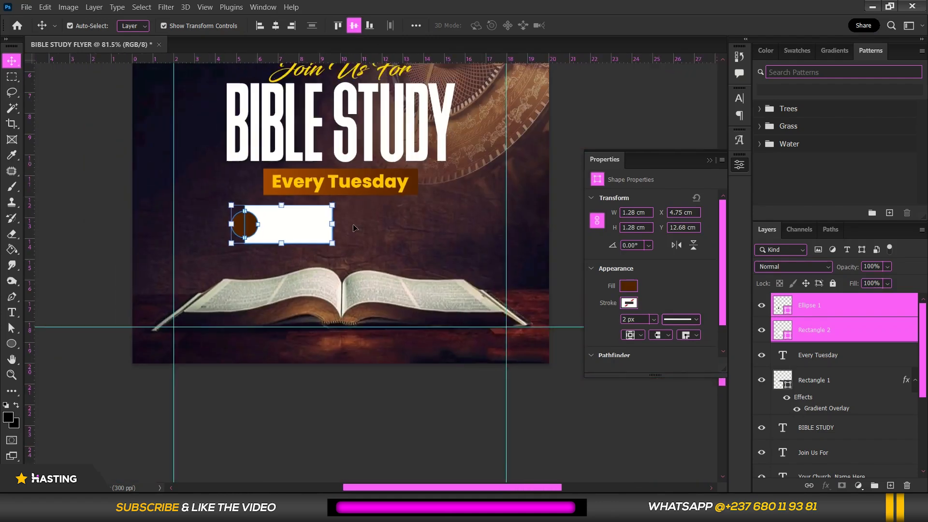
pyautogui.scroll(2, 448, 238)
pyautogui.click(321, 251)
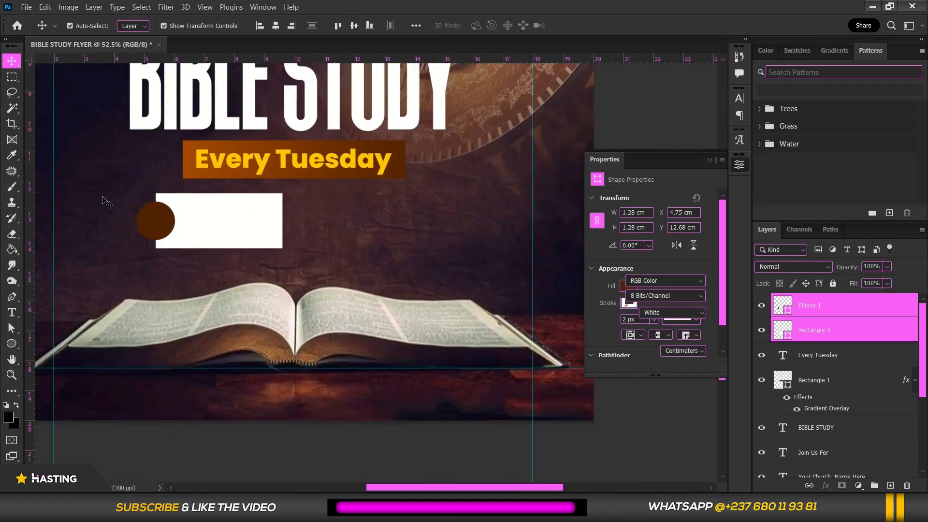
# Apply a reversed linear orange-to-brown Gradient Overlay to the circle.
pyautogui.click(148, 224)
pyautogui.rightClick(867, 310)
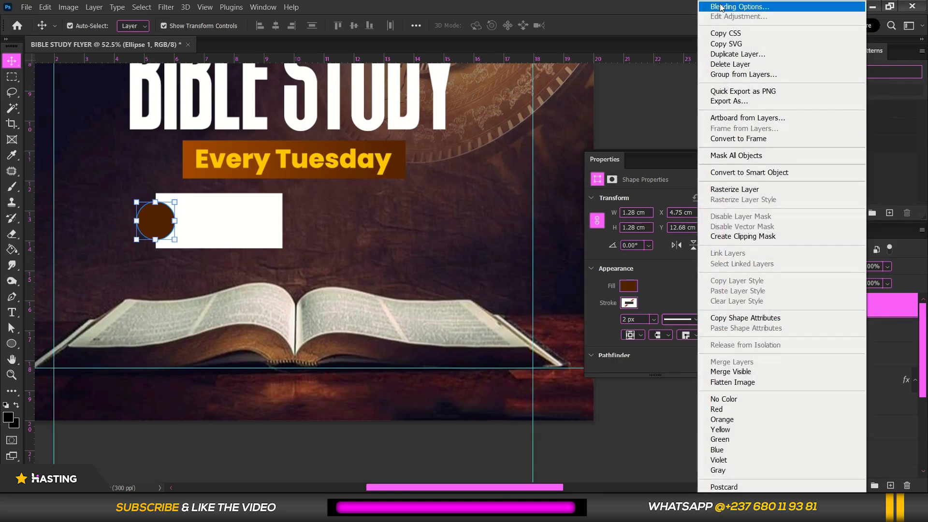
pyautogui.click(720, 7)
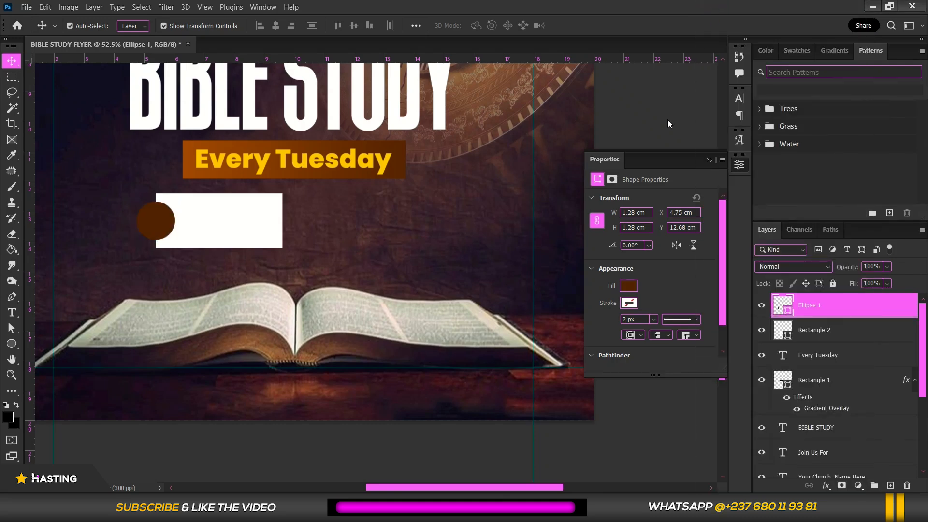
pyautogui.click(522, 227)
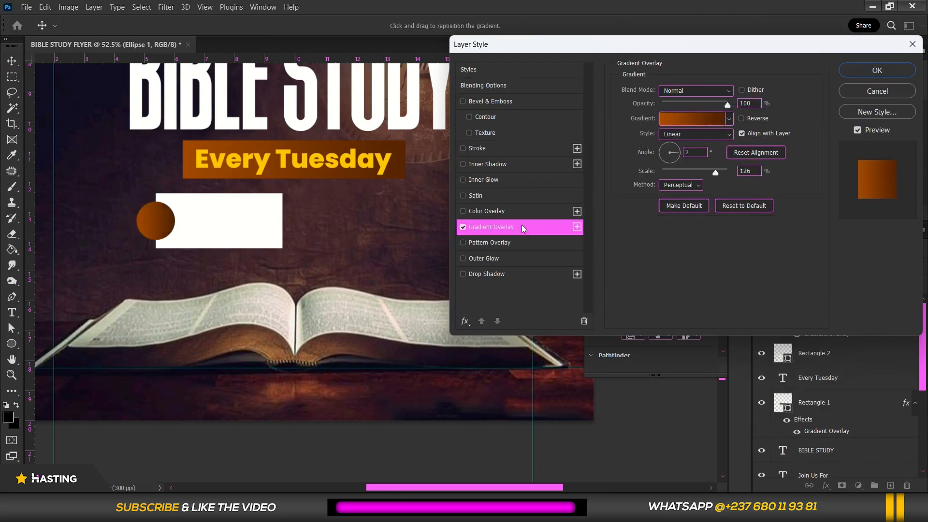
pyautogui.click(741, 120)
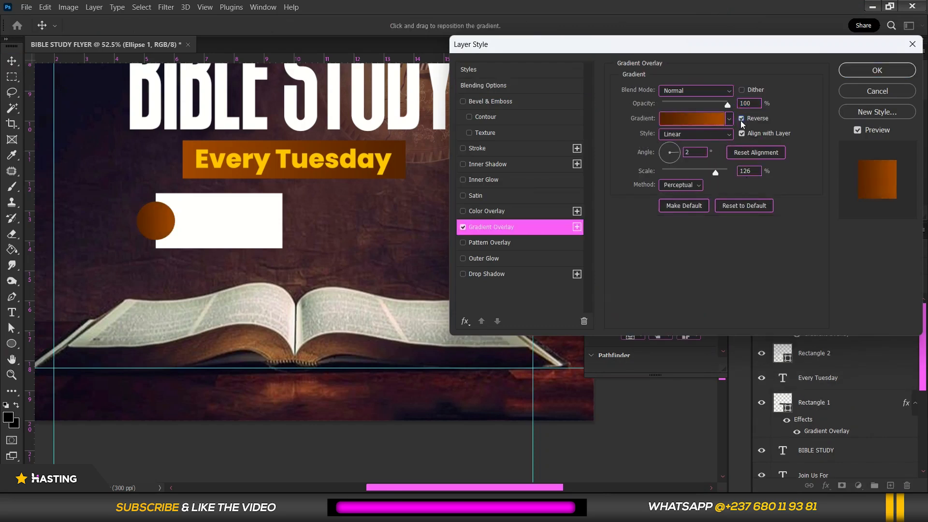
pyautogui.click(877, 70)
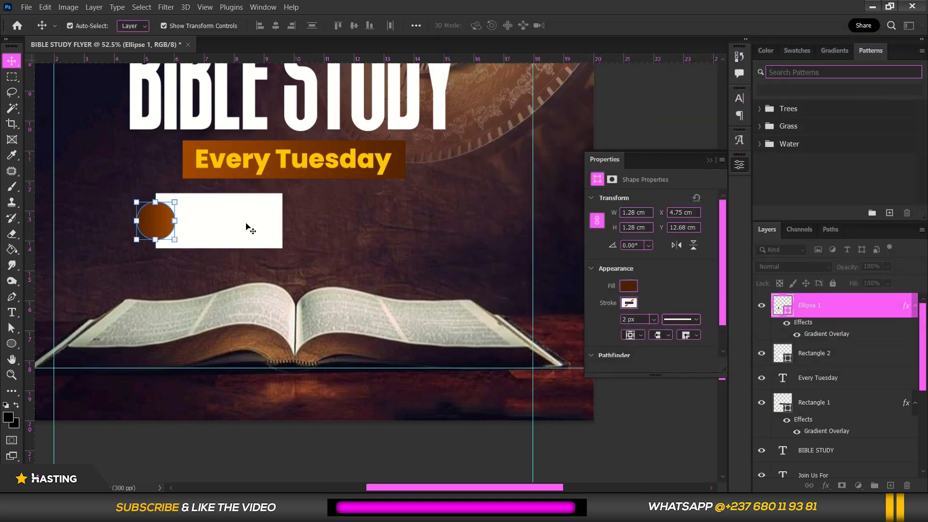
# Duplicate the circle and white rectangle to the right, and move the copied circle onto the copied rectangle's right edge.
pyautogui.keyDown('shift'); pyautogui.click(248, 228); pyautogui.keyUp('shift')
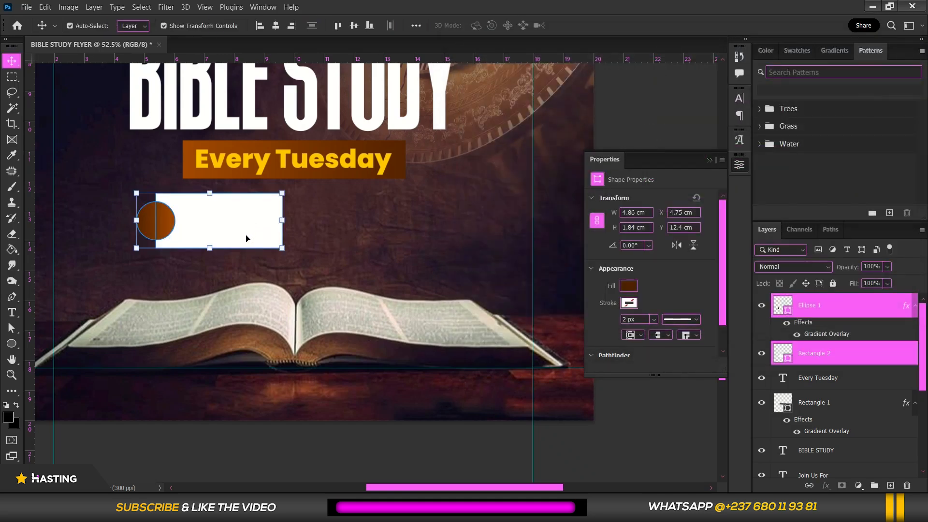
pyautogui.moveTo(246, 237); pyautogui.dragTo(397, 238)
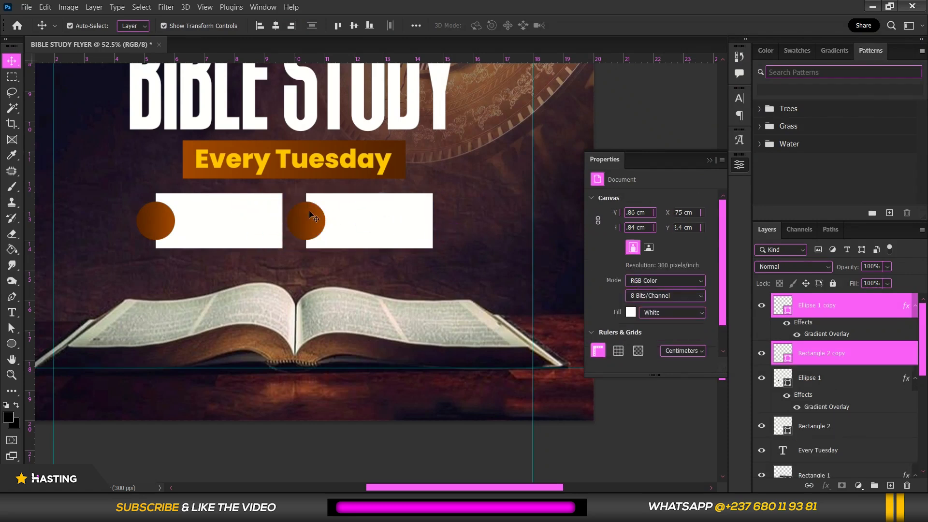
pyautogui.click(311, 227)
pyautogui.moveTo(311, 227); pyautogui.dragTo(441, 226)
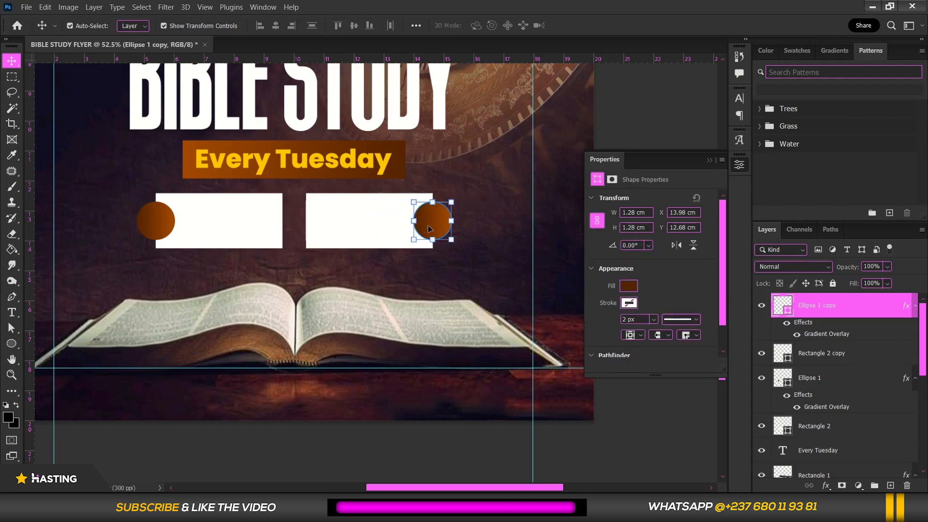
pyautogui.click(477, 198)
# Add the text "5:30PM" and place it on the left white rectangle, just beside the brown circle.
pyautogui.scroll(-4, 456, 246)
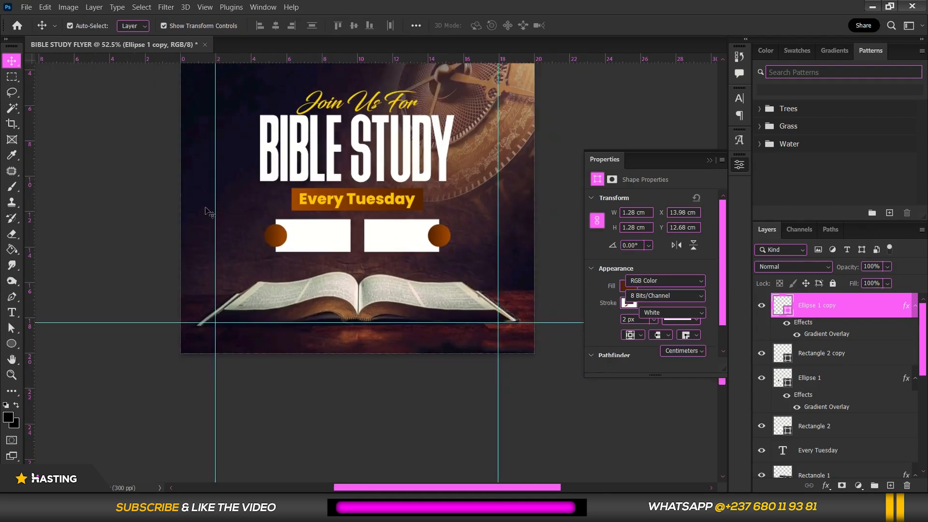
pyautogui.scroll(8, 307, 233)
pyautogui.click(401, 242)
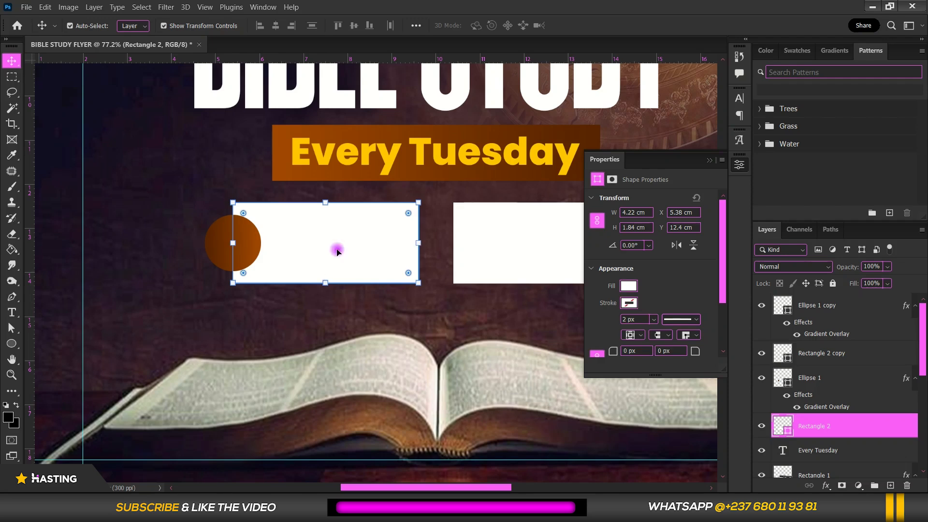
pyautogui.scroll(3, 332, 249)
pyautogui.click(12, 312)
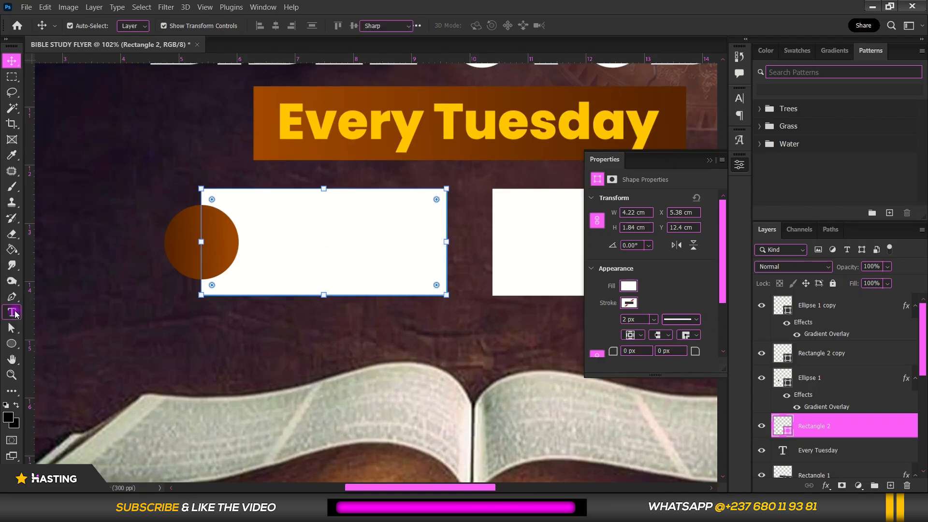
pyautogui.click(201, 156)
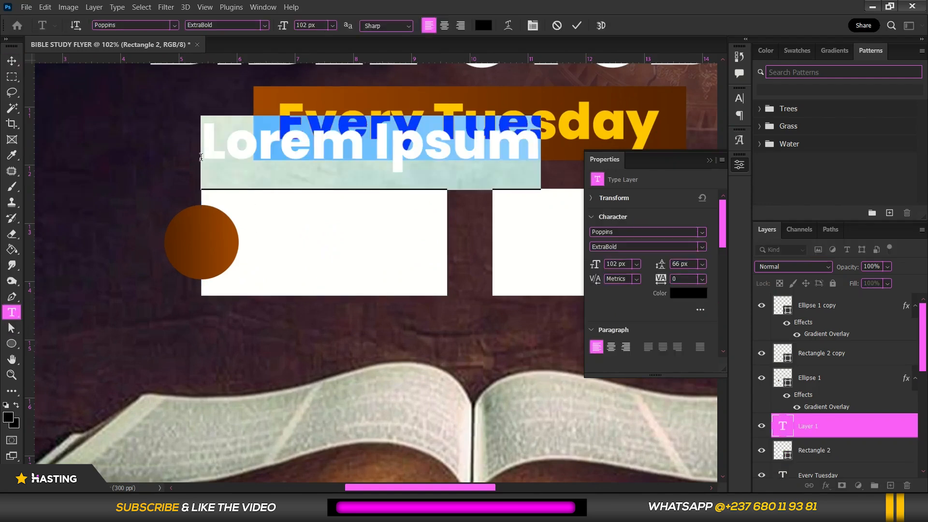
pyautogui.write('5:')
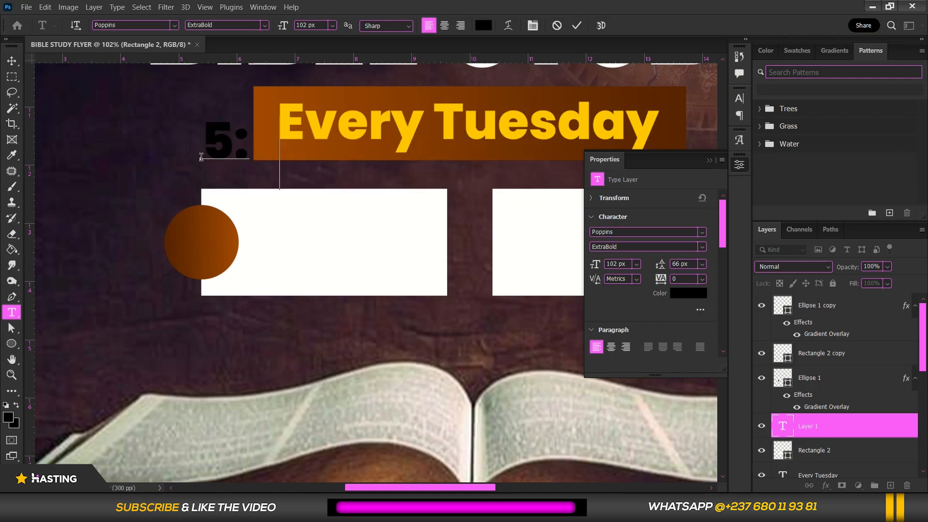
pyautogui.write('30pm')
pyautogui.press('BackSpace')
pyautogui.press('BackSpace')
pyautogui.write('Pm')
pyautogui.press('BackSpace')
pyautogui.write('M')
pyautogui.moveTo(326, 277); pyautogui.dragTo(331, 323)
# Set the 5:30PM text in the Heathergreen font at 157 px.
pyautogui.hotkey('ctrl', 'a')
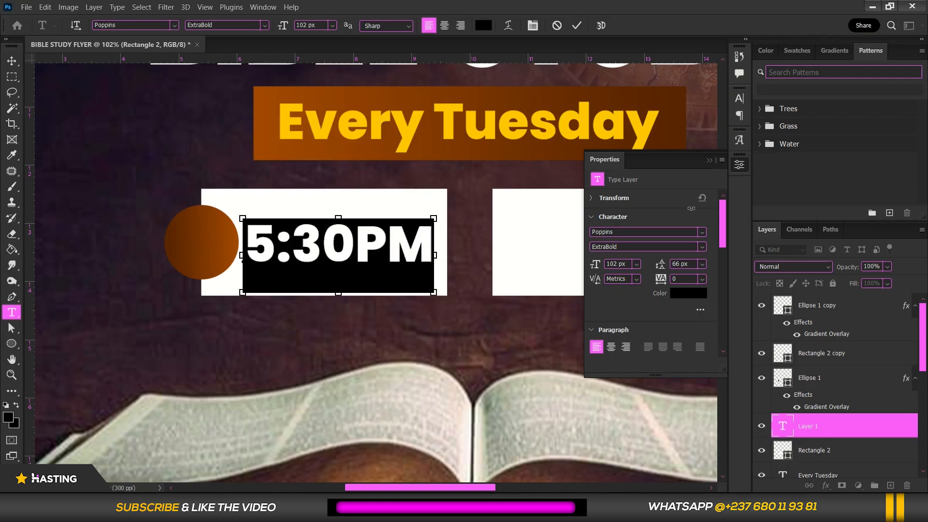
pyautogui.click(703, 233)
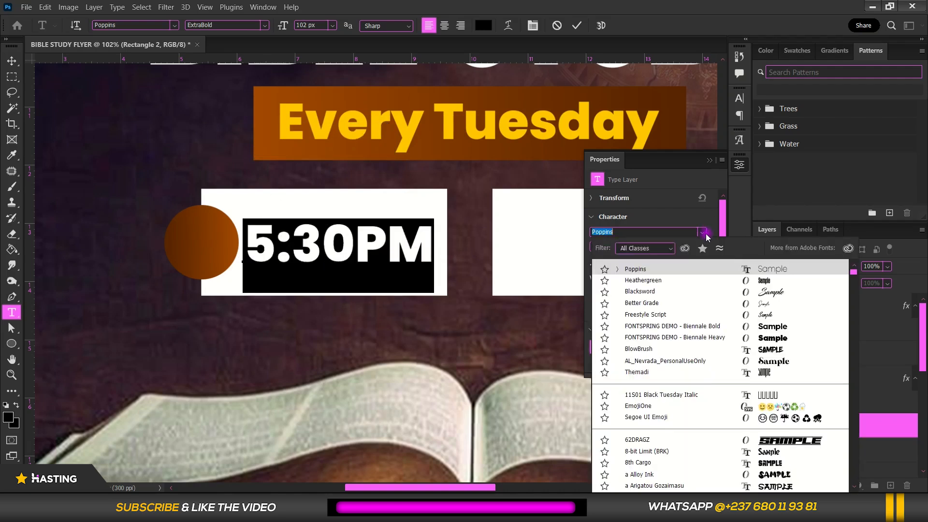
pyautogui.click(703, 280)
pyautogui.moveTo(598, 264); pyautogui.dragTo(624, 250)
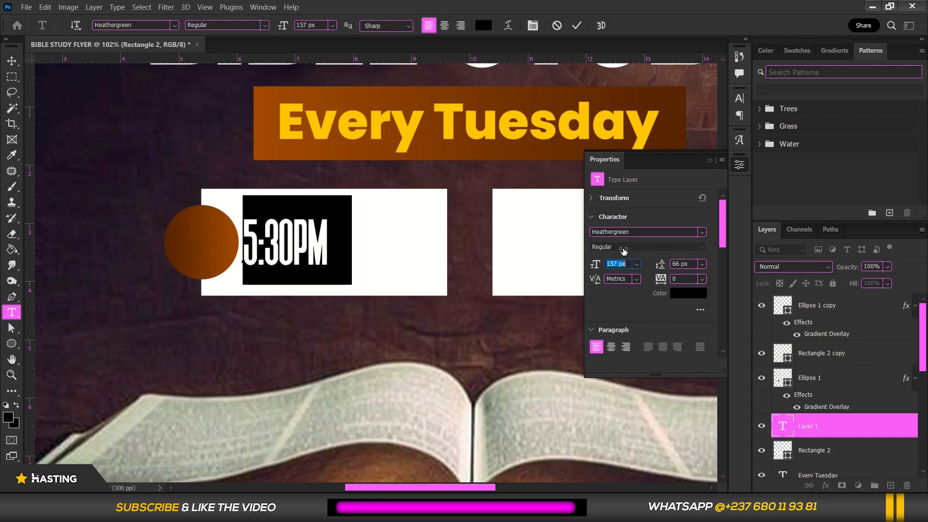
pyautogui.click(357, 230)
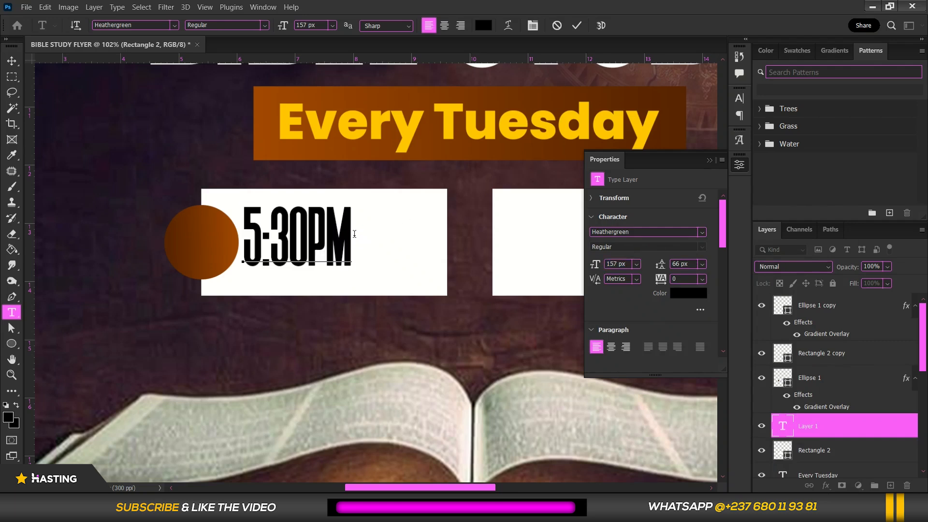
pyautogui.write('p')
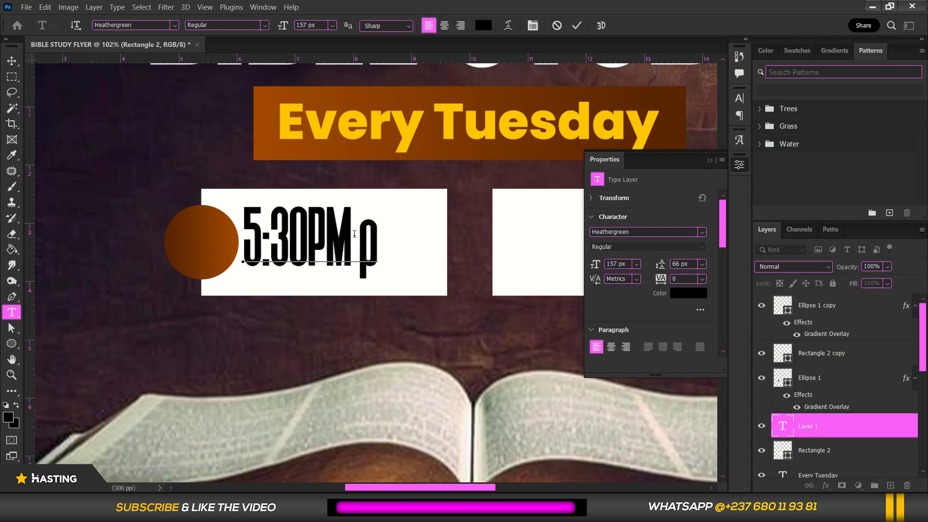
pyautogui.press('BackSpace')
pyautogui.write('P')
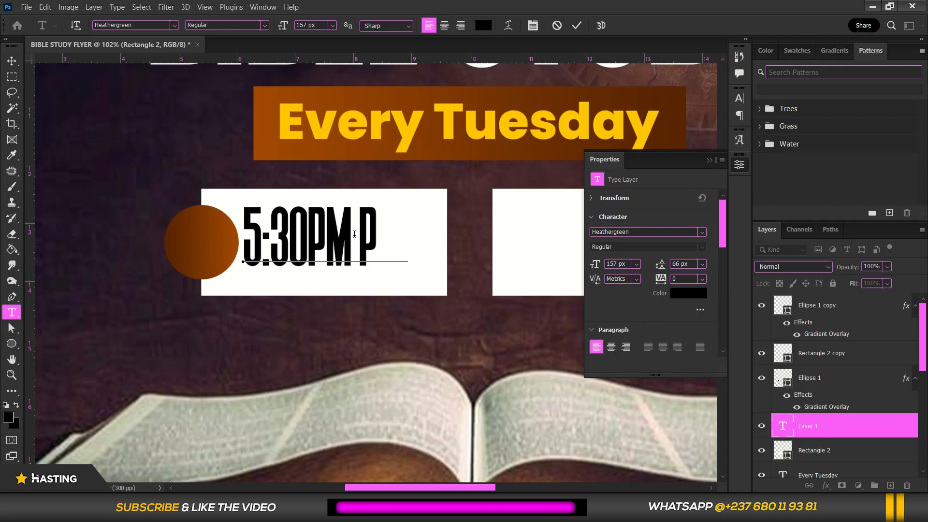
pyautogui.write('rompt')
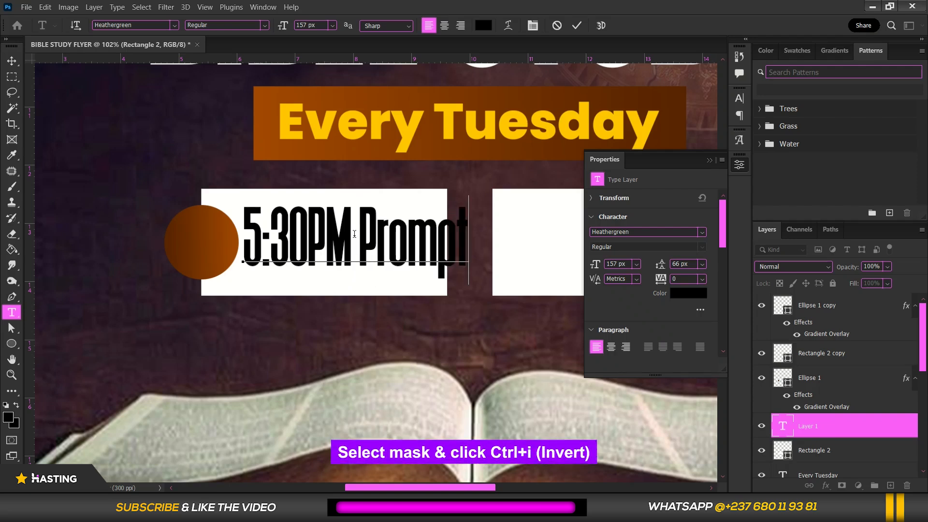
pyautogui.scroll(-3, 347, 251)
pyautogui.scroll(-1, 346, 255)
pyautogui.moveTo(366, 246); pyautogui.dragTo(467, 237)
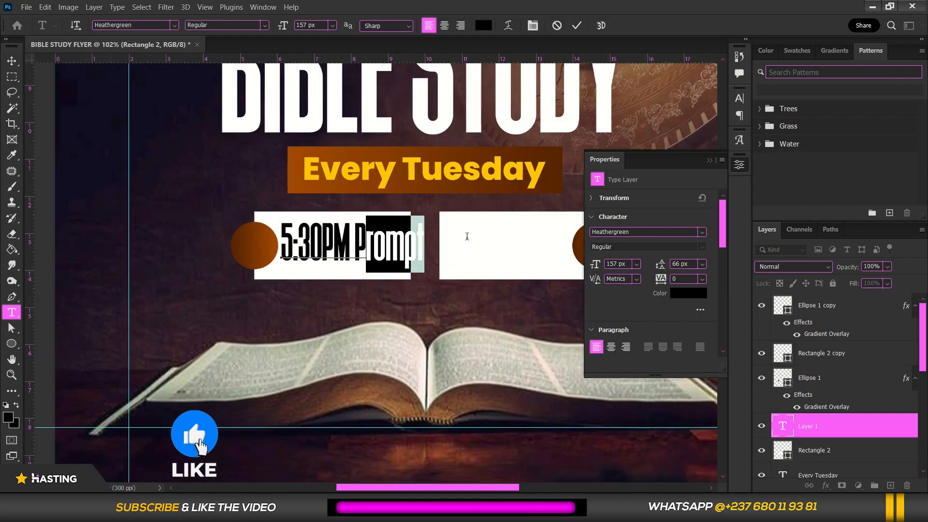
pyautogui.press('BackSpace')
pyautogui.press('BackSpace')
pyautogui.press('BackSpace')
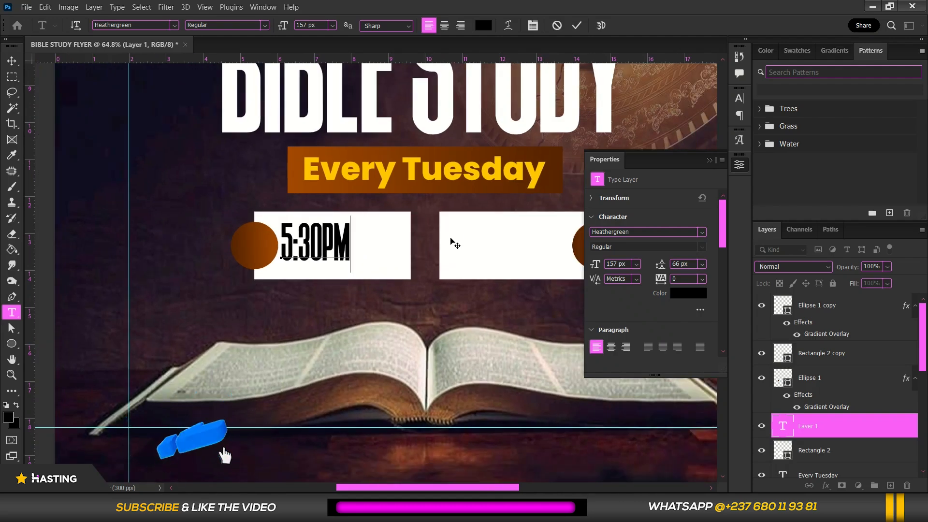
# Nudge the 5:30PM text slightly right and down so it sits mid-height in the white box.
pyautogui.scroll(1, 394, 269)
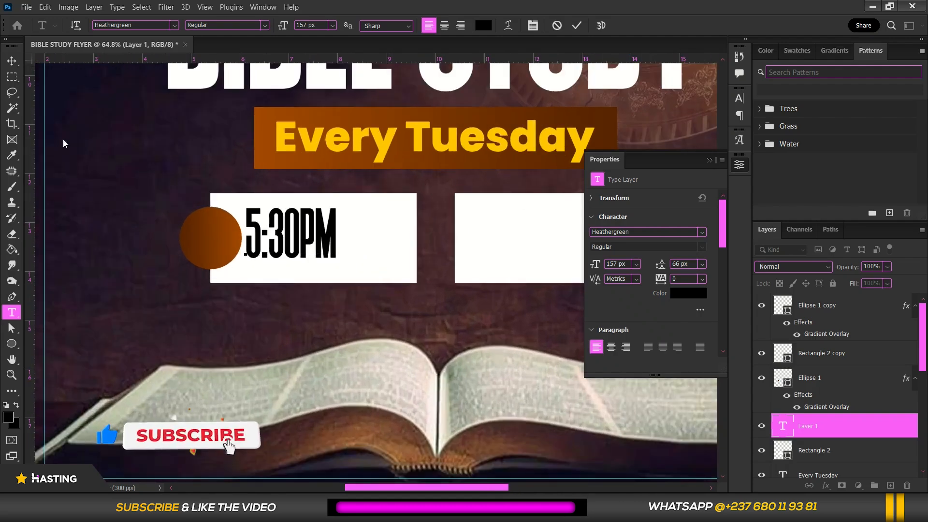
pyautogui.click(12, 61)
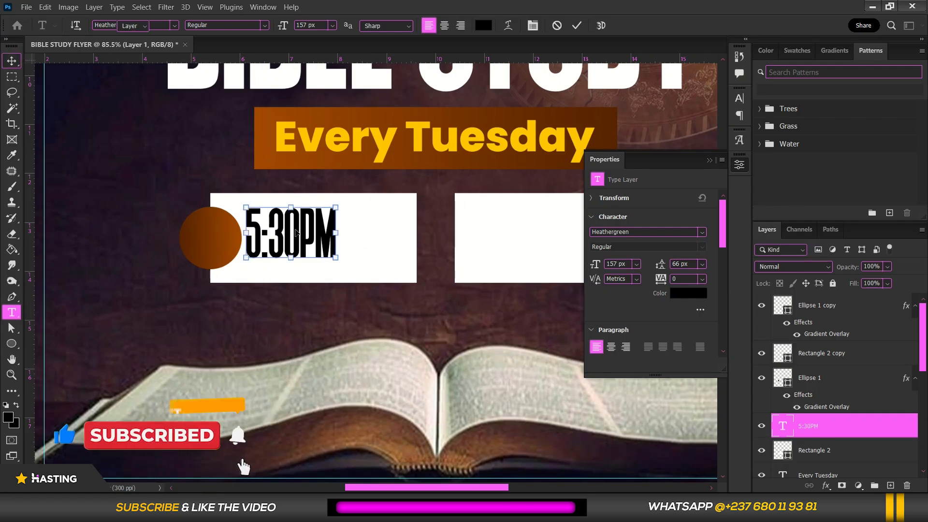
pyautogui.moveTo(297, 234); pyautogui.dragTo(301, 238)
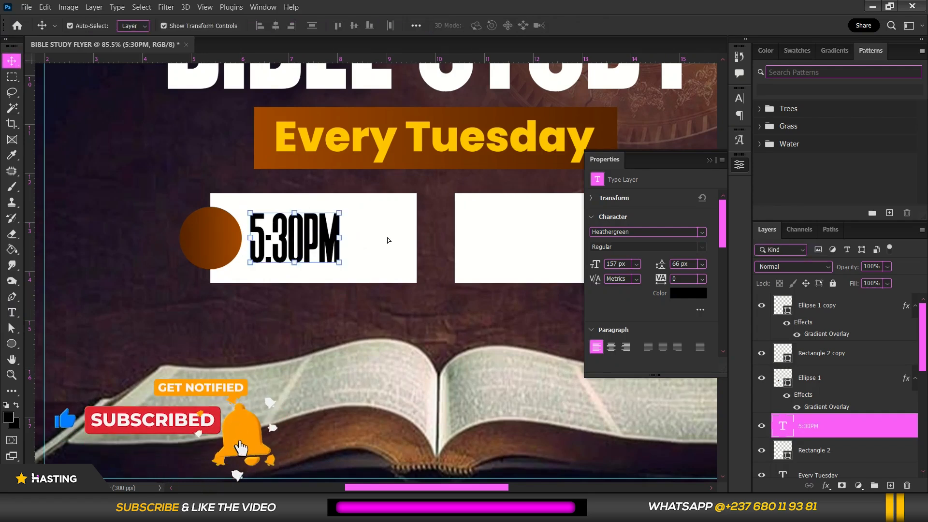
# Narrow the white rectangle behind 5:30PM from its right side to about 3.2 cm wide.
pyautogui.click(388, 241)
pyautogui.hotkey('ctrl', 't')
pyautogui.moveTo(391, 236); pyautogui.dragTo(367, 238)
pyautogui.scroll(-2, 474, 235)
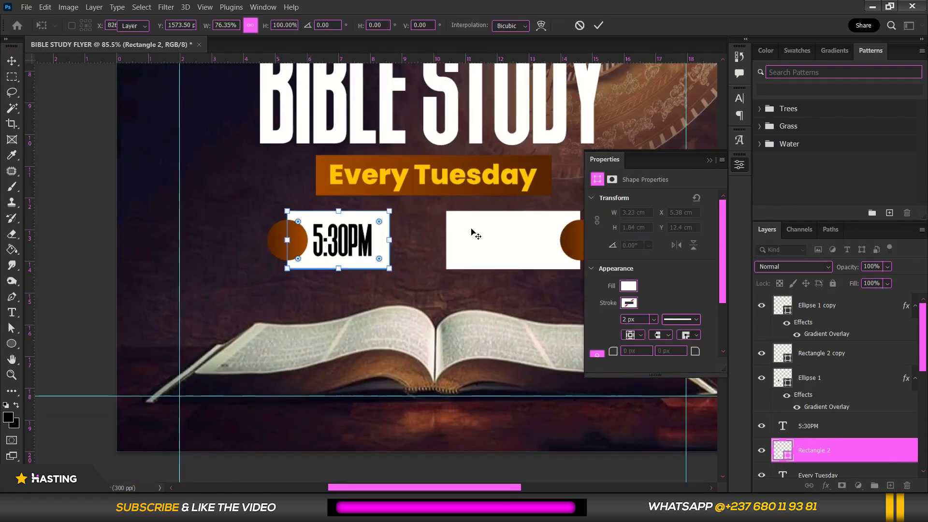
# Stretch the right white rectangle towards the time box until it is about 5.7 cm wide.
pyautogui.click(476, 235)
pyautogui.hotkey('ctrl', 't')
pyautogui.moveTo(447, 240); pyautogui.dragTo(401, 236)
pyautogui.hotkey('ctrl', '-')
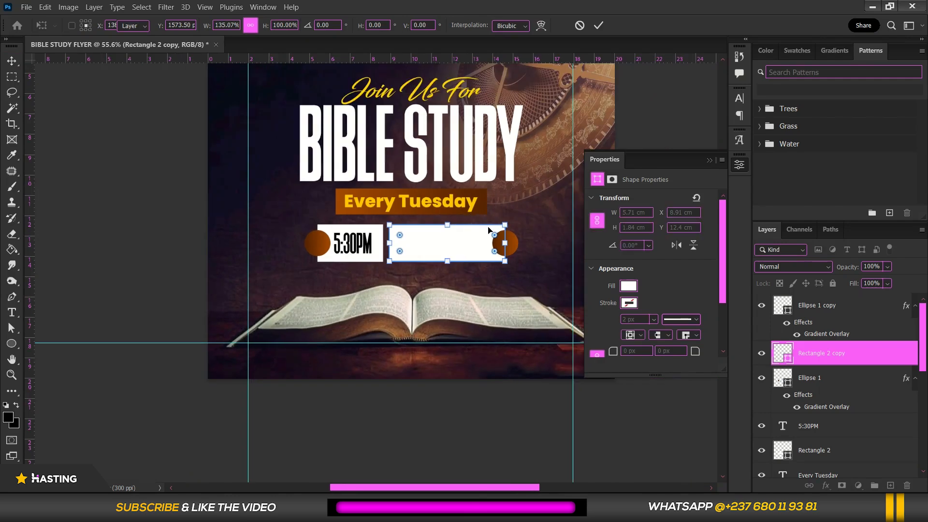
pyautogui.scroll(3, 489, 230)
pyautogui.press('Return')
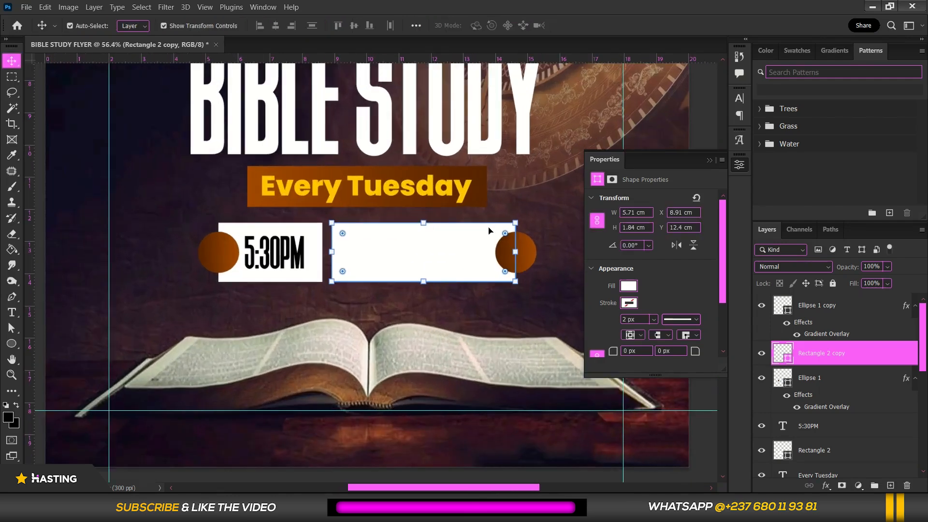
# Add the text "Church Auditorium" below the wide white rectangle.
pyautogui.scroll(4, 489, 283)
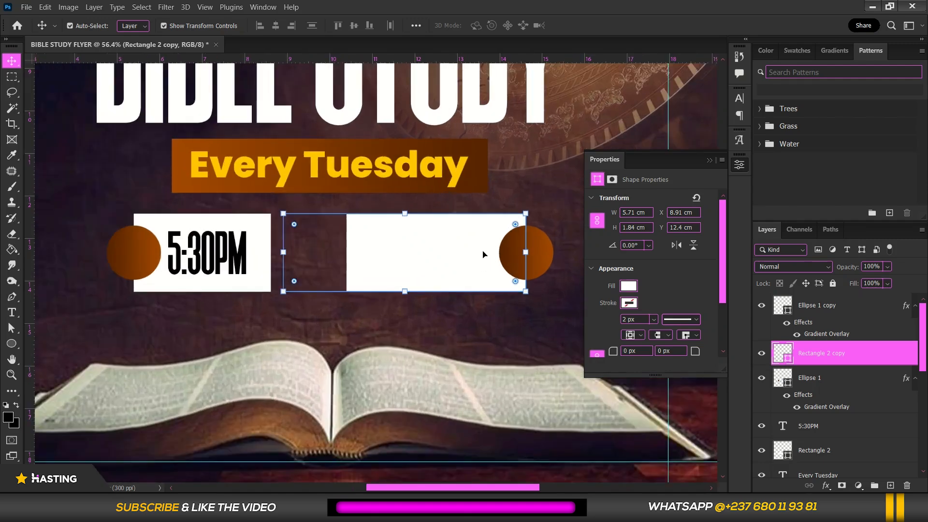
pyautogui.press('t')
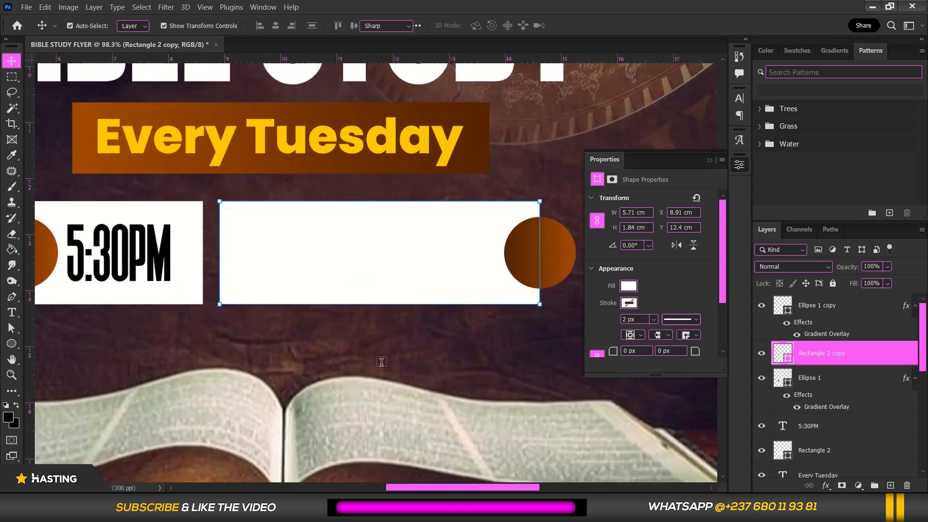
pyautogui.click(388, 363)
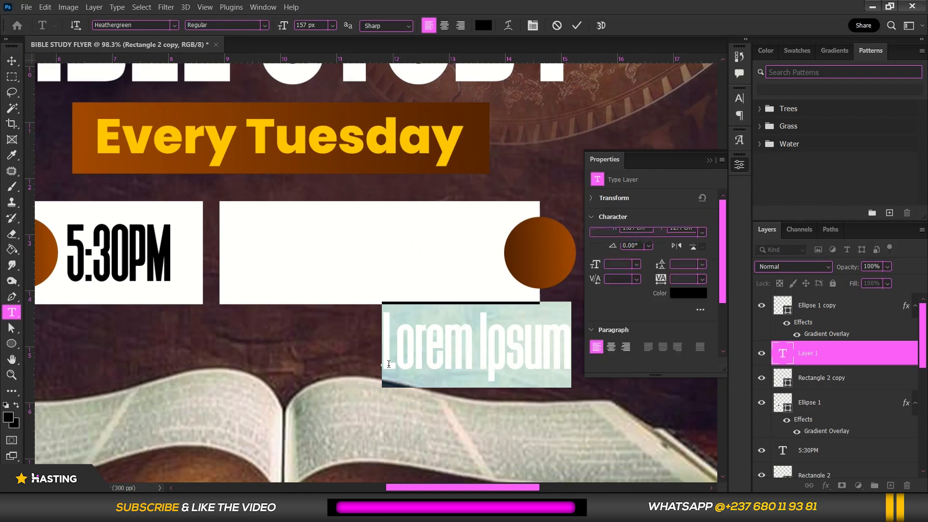
pyautogui.write('Church')
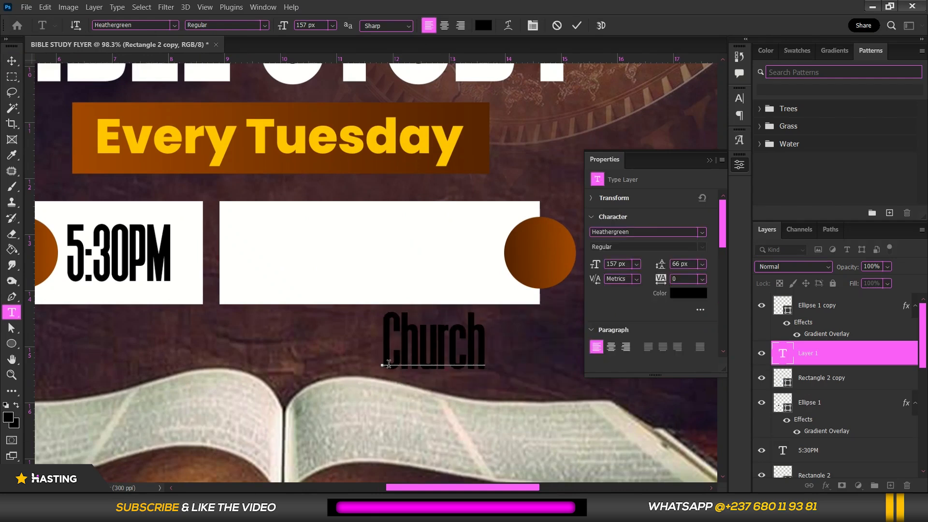
pyautogui.write(' Auditorium')
# Format the Church Auditorium text as white Poppins Regular at 47 px and shift it left below the wide box.
pyautogui.hotkey('ctrl', 'a')
pyautogui.click(684, 293)
pyautogui.click(608, 102)
pyautogui.click(881, 97)
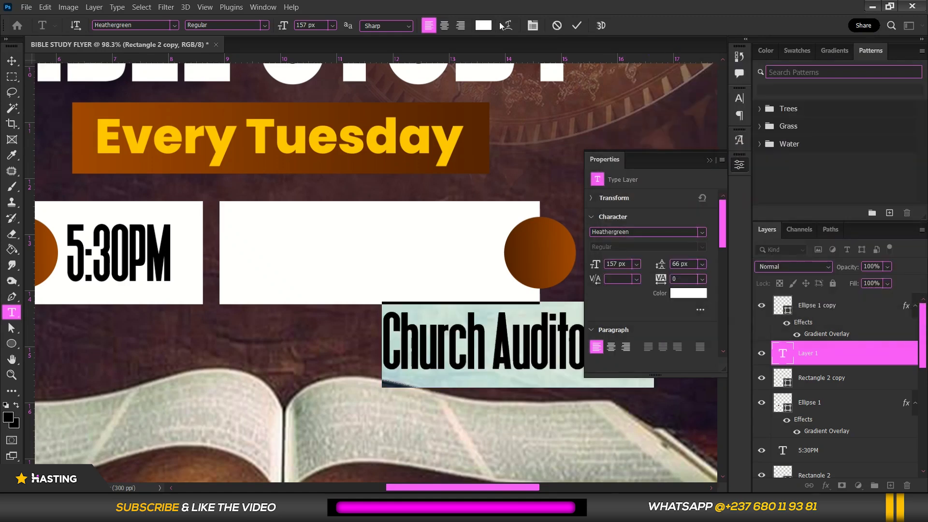
pyautogui.click(532, 25)
pyautogui.click(668, 116)
pyautogui.click(670, 165)
pyautogui.moveTo(606, 132); pyautogui.dragTo(480, 391)
# Extend the Church Auditorium text with the venue's address, breaking it into two lines after "Behind".
pyautogui.click(482, 334)
pyautogui.write(', Behind')
pyautogui.press('Return')
pyautogui.write('San')
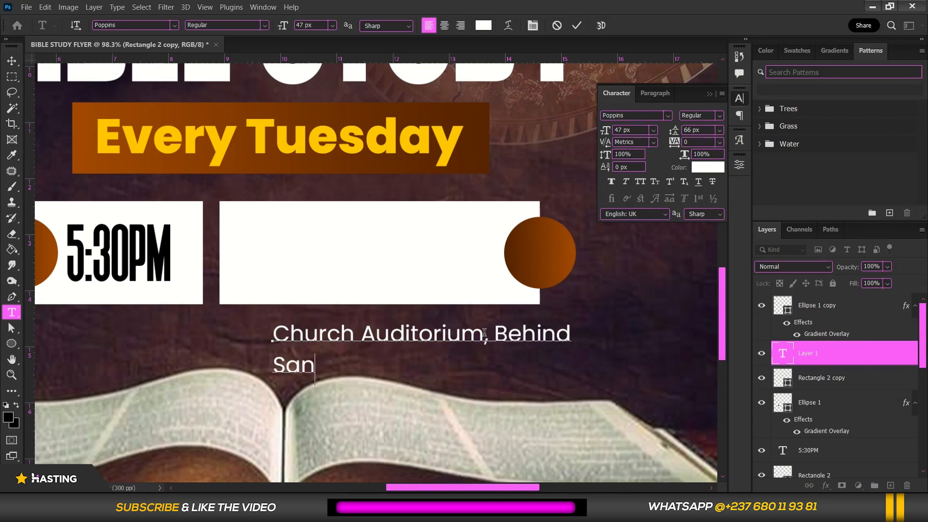
pyautogui.write('ta Lu cia, Bonaberi')
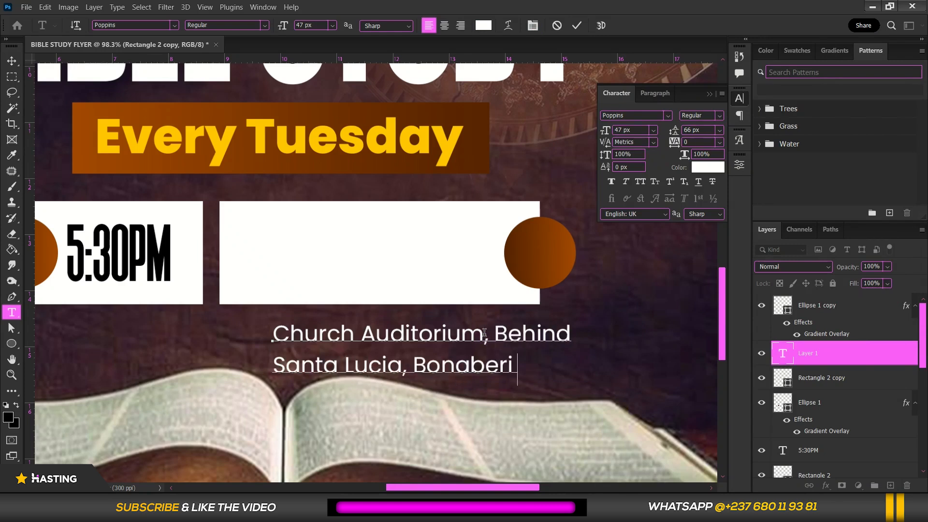
pyautogui.write(', Douala')
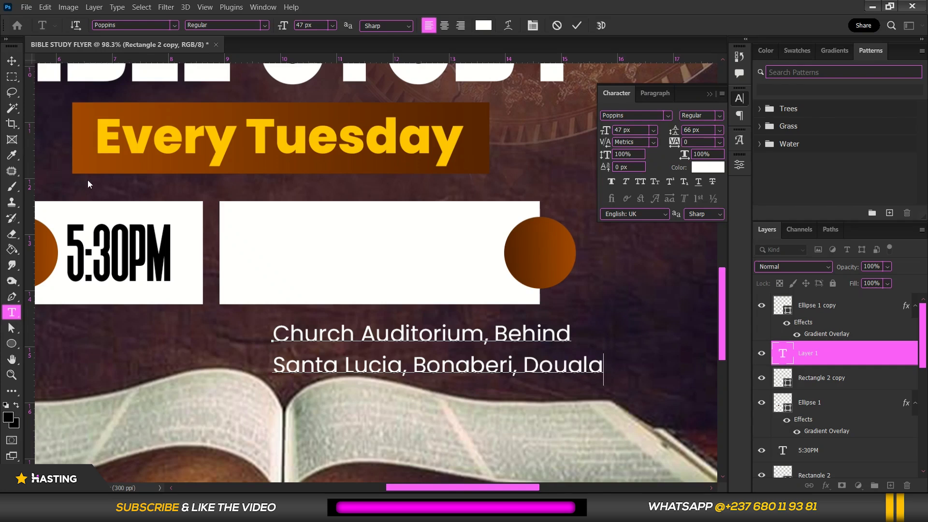
pyautogui.click(12, 60)
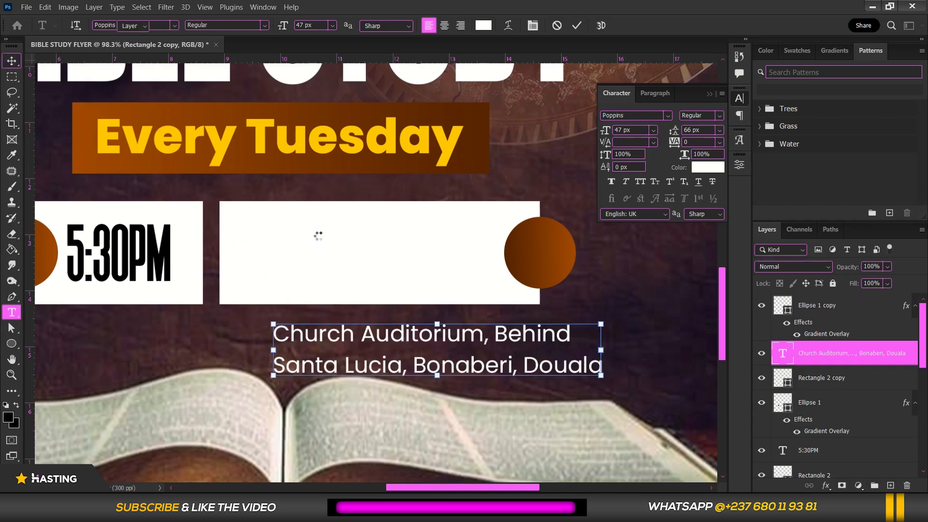
# Apply a reversed linear orange-to-brown Gradient Overlay to the wide white rectangle.
pyautogui.click(318, 240)
pyautogui.rightClick(887, 382)
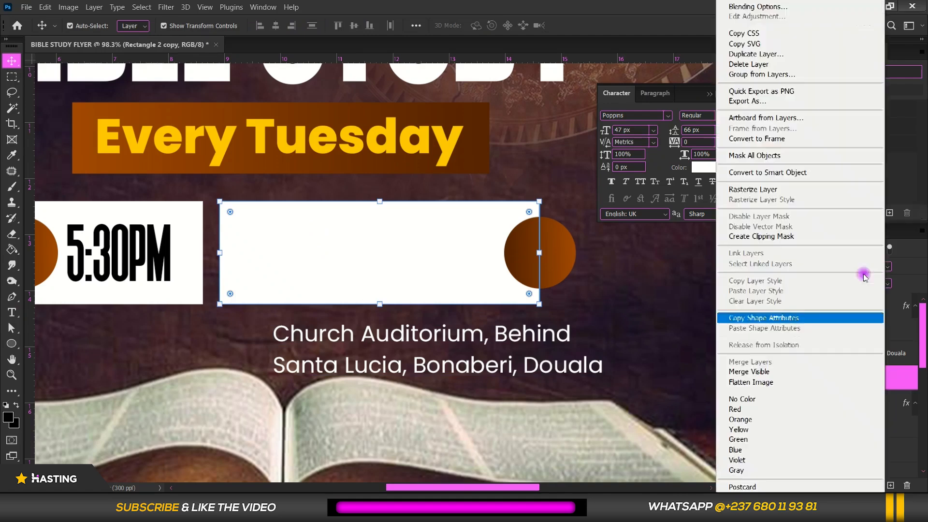
pyautogui.click(806, 8)
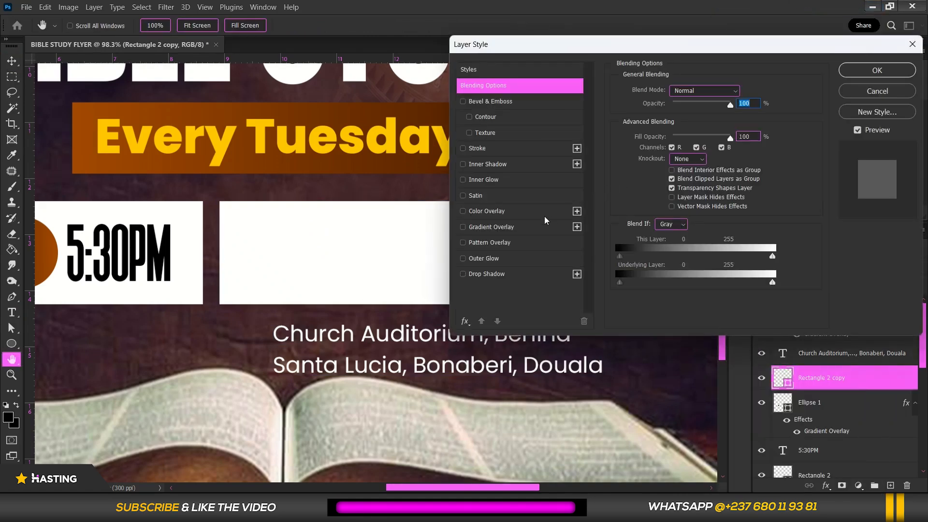
pyautogui.click(507, 228)
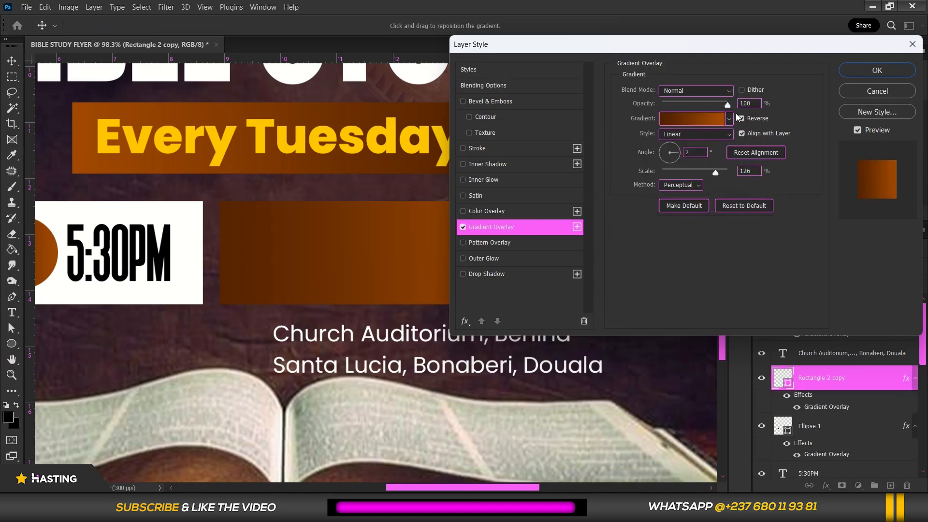
# Recolor the dark brown end stop of the wide rectangle's overlay gradient to bright orange ff7200.
pyautogui.scroll(-5, 333, 223)
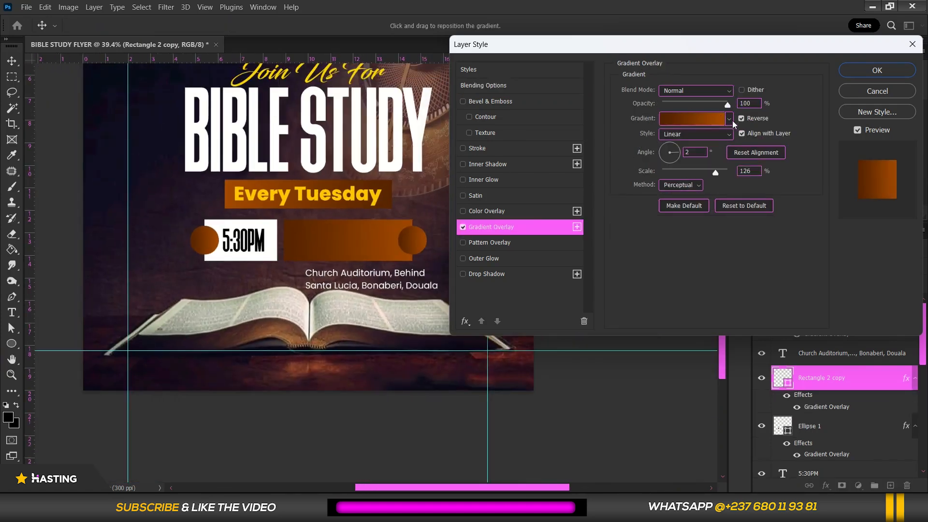
pyautogui.click(715, 122)
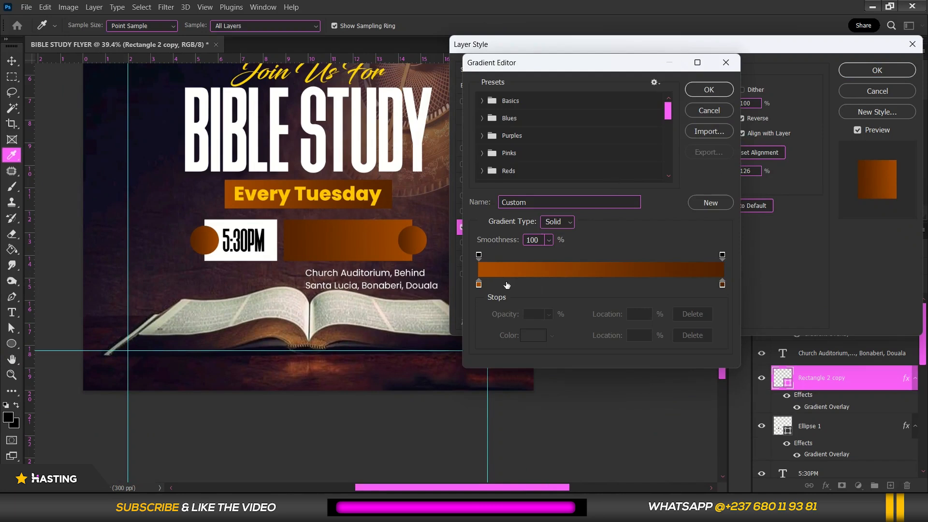
pyautogui.click(723, 286)
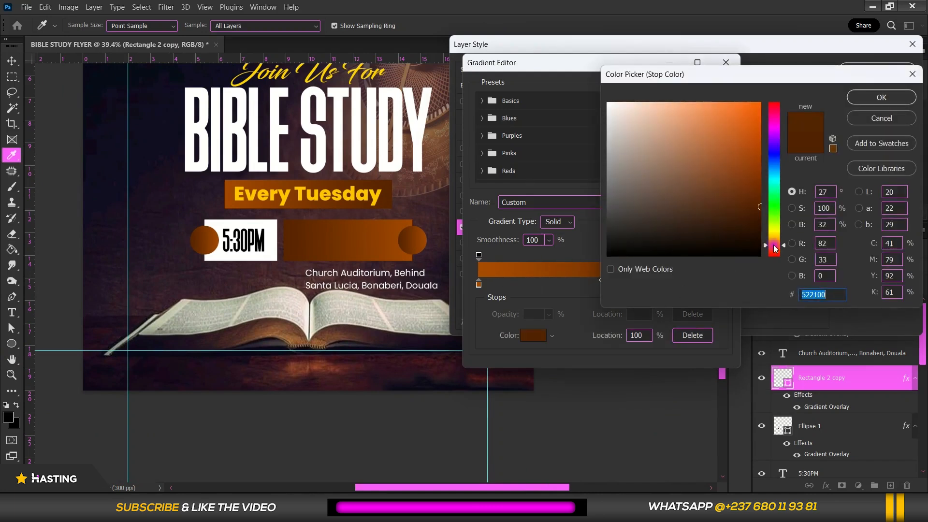
pyautogui.moveTo(748, 130)
pyautogui.mouseDown()
pyautogui.moveTo(817, 99)
pyautogui.moveTo(873, 104)
pyautogui.mouseUp()
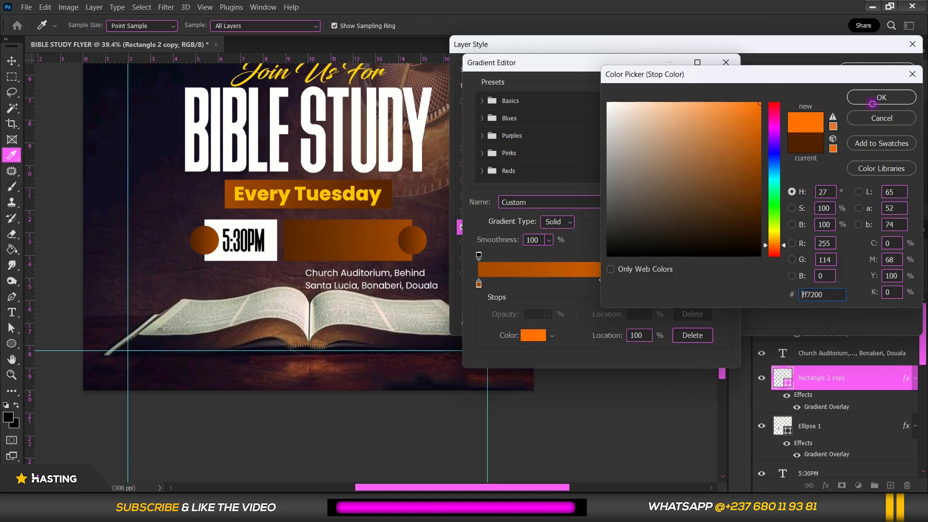
pyautogui.click(875, 100)
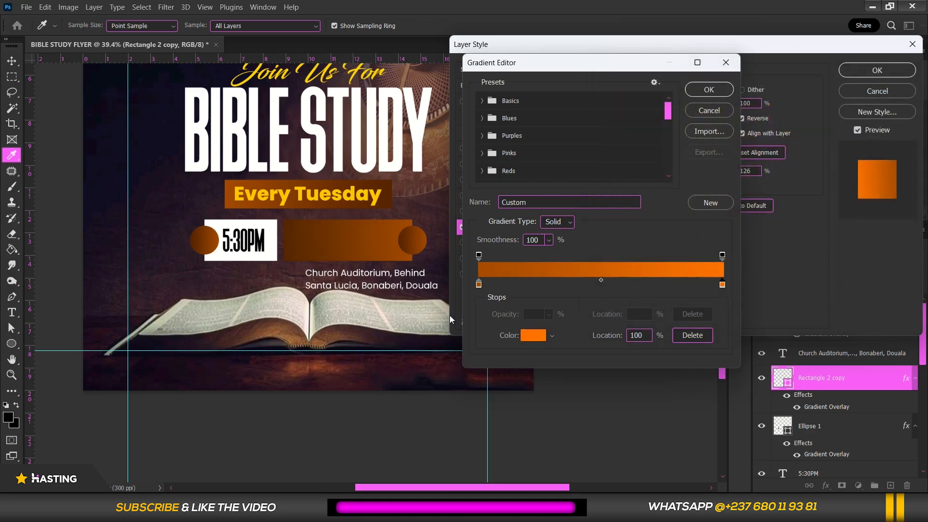
# Recolor the gradient's start stop at location 0 to a golden yellow and accept the edited gradient.
pyautogui.click(478, 285)
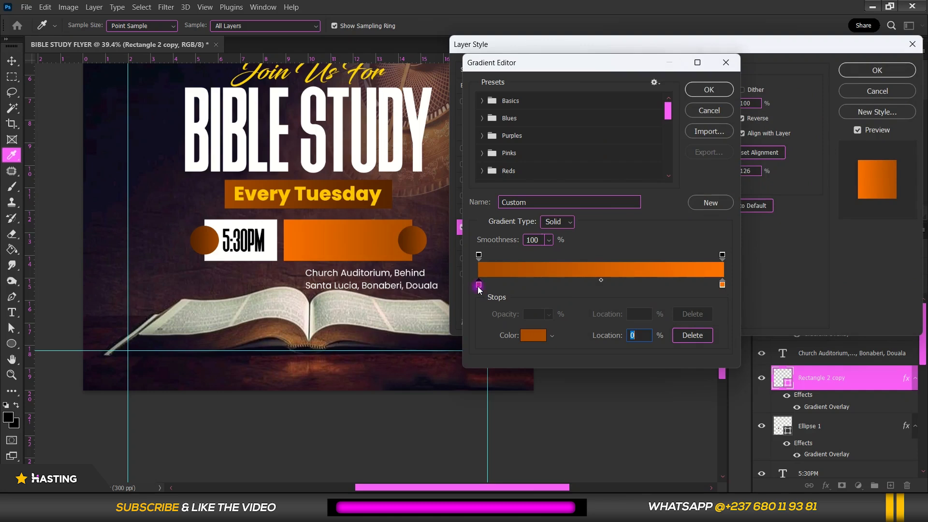
pyautogui.doubleClick(479, 285)
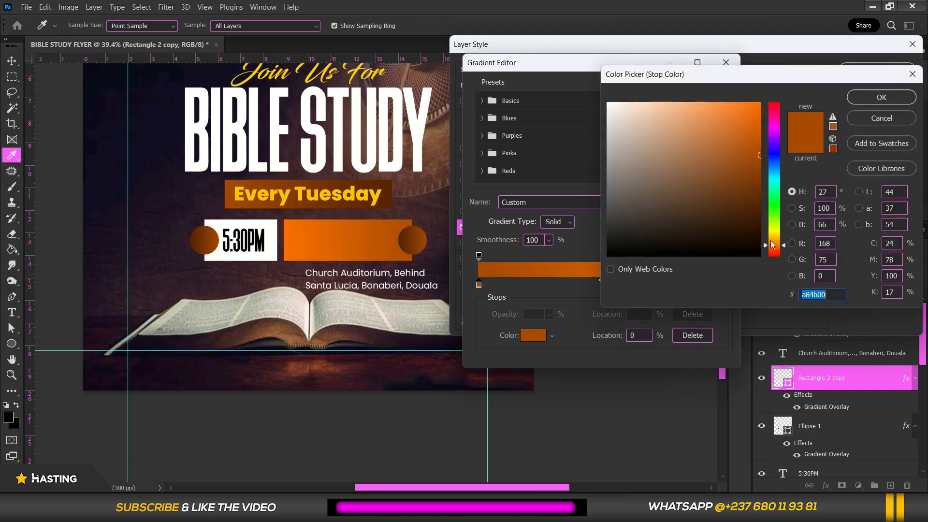
pyautogui.moveTo(773, 245); pyautogui.dragTo(773, 241)
pyautogui.moveTo(754, 112)
pyautogui.mouseDown()
pyautogui.moveTo(767, 87)
pyautogui.moveTo(761, 92)
pyautogui.mouseUp()
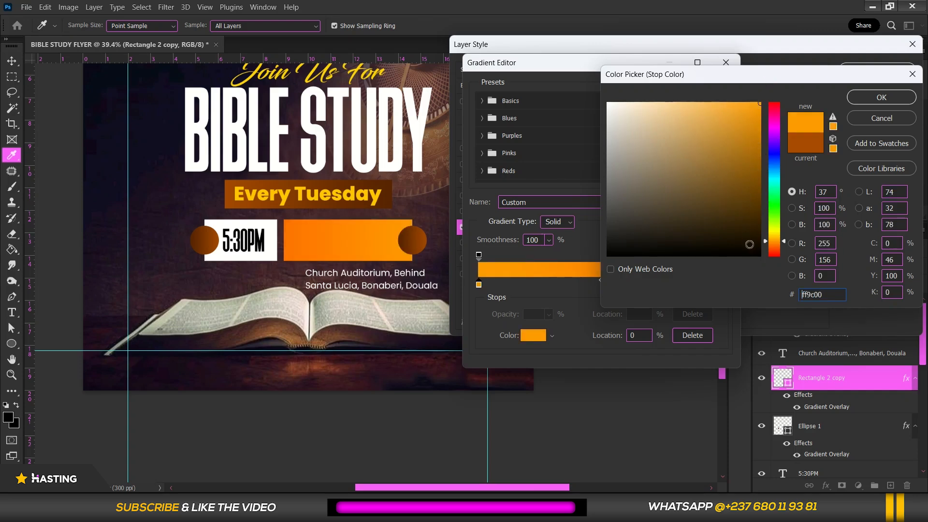
pyautogui.moveTo(776, 239); pyautogui.dragTo(779, 236)
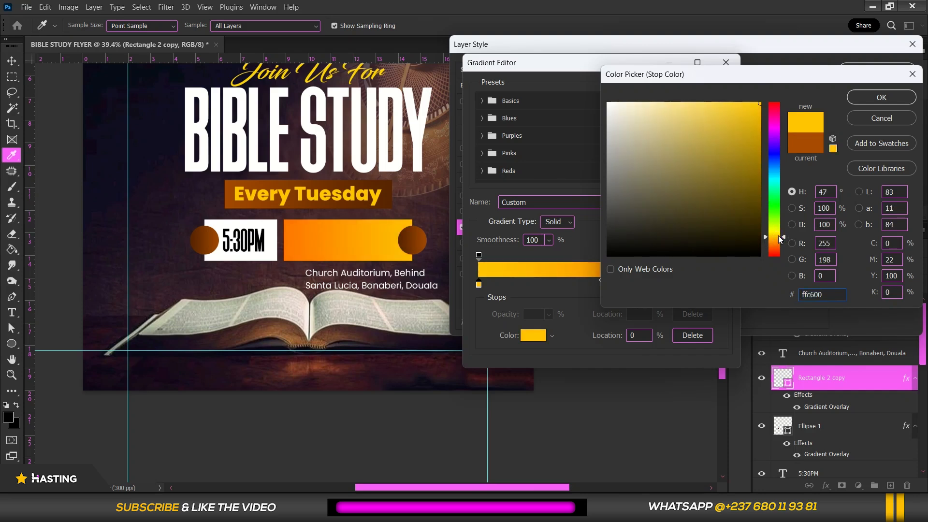
pyautogui.moveTo(778, 236); pyautogui.dragTo(777, 240)
pyautogui.click(879, 97)
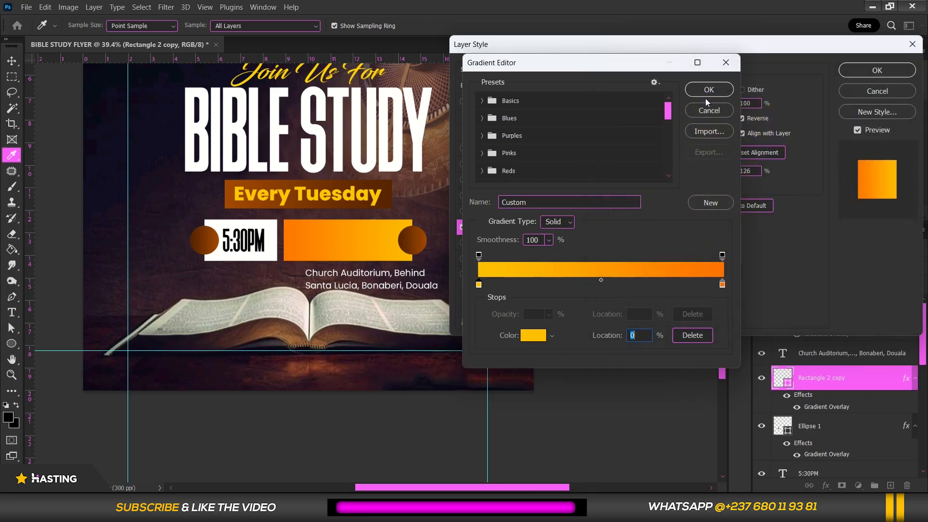
pyautogui.click(708, 88)
# Set the Gradient Overlay scale to 130%, turn off Reverse, and apply the layer style.
pyautogui.moveTo(718, 173)
pyautogui.mouseDown()
pyautogui.moveTo(726, 172)
pyautogui.moveTo(718, 173)
pyautogui.mouseUp()
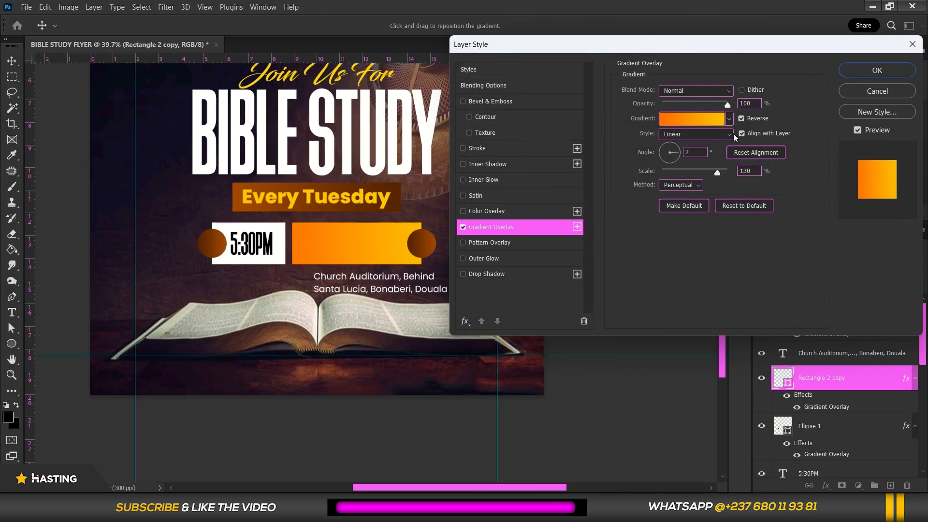
pyautogui.click(742, 121)
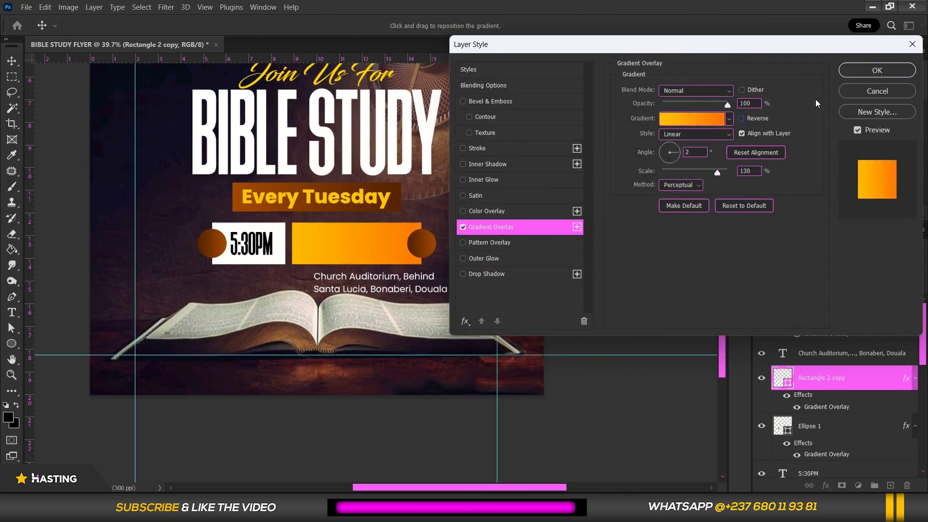
pyautogui.click(883, 71)
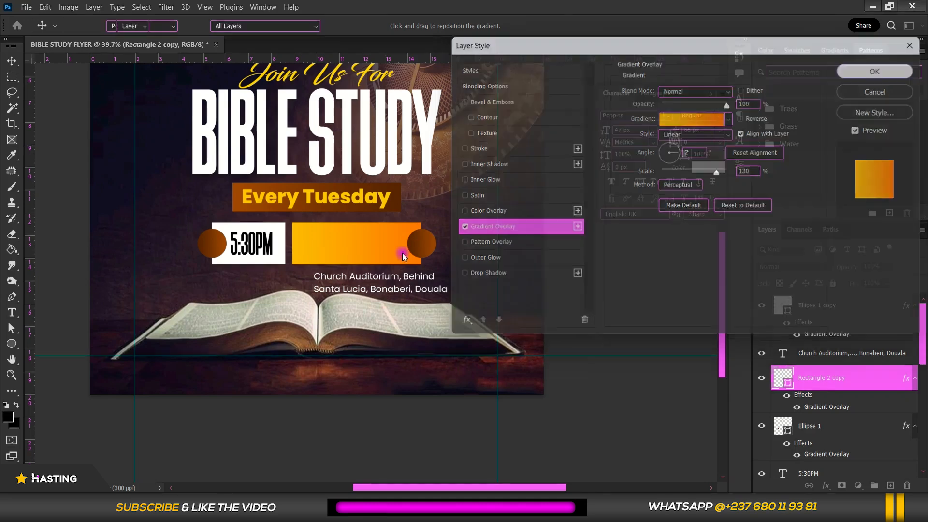
# Bring the Church Auditorium text layer above the Ellipse 1 copy layer and place the text on the orange box.
pyautogui.scroll(3, 393, 296)
pyautogui.click(393, 295)
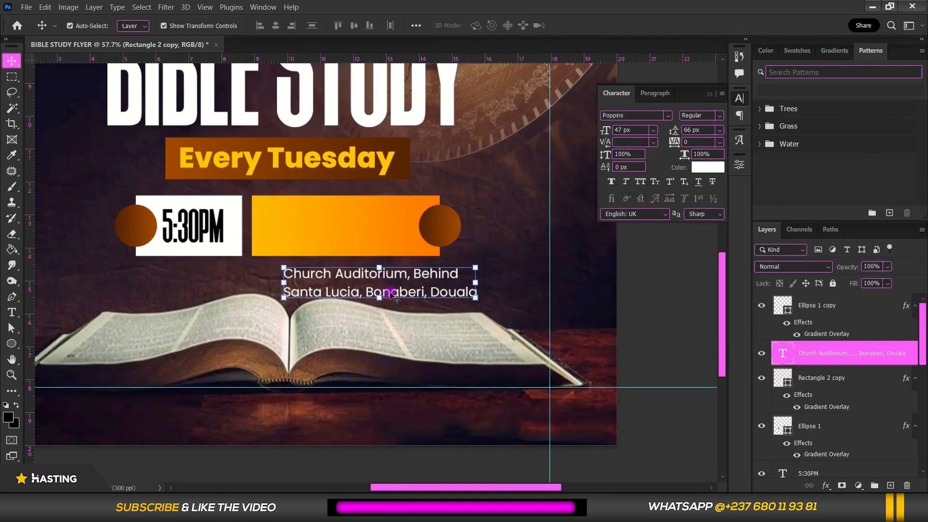
pyautogui.moveTo(875, 360); pyautogui.dragTo(870, 296)
pyautogui.moveTo(409, 292); pyautogui.dragTo(386, 240)
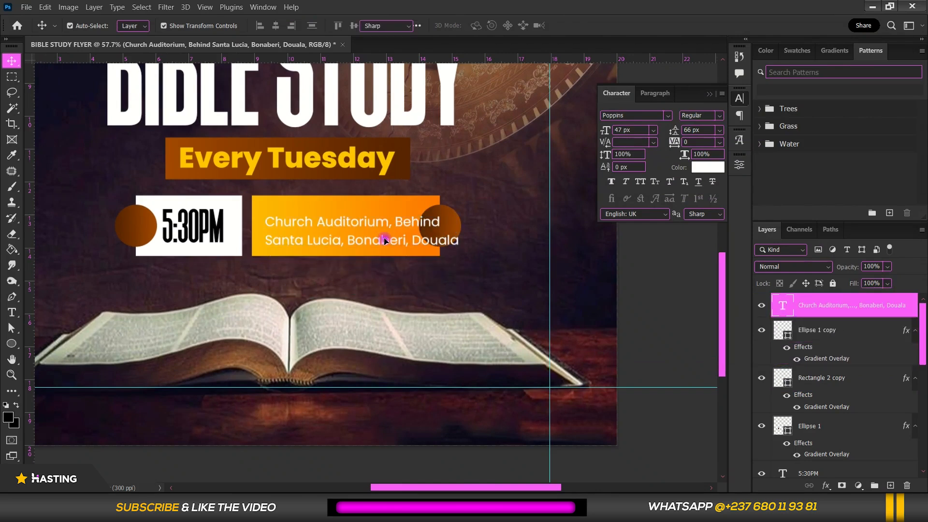
# Remove "Church Auditorium," from the venue text and move the line break to after the landmark's comma.
pyautogui.doubleClick(386, 241)
pyautogui.click(397, 222)
pyautogui.moveTo(397, 221); pyautogui.dragTo(243, 226)
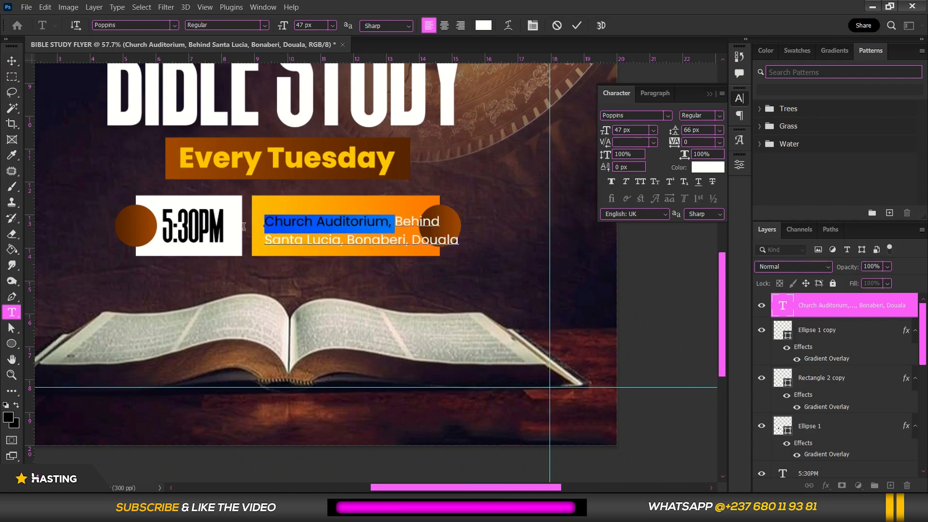
pyautogui.press('BackSpace')
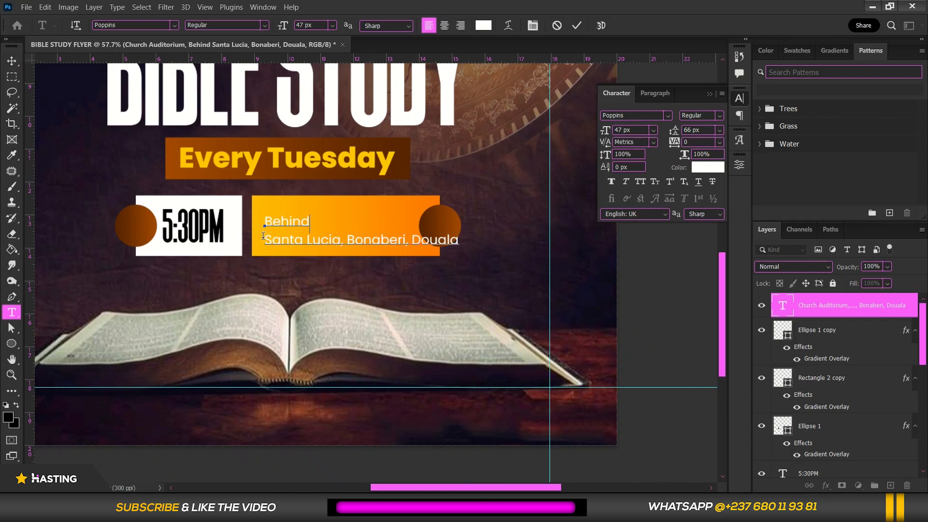
pyautogui.press('Delete')
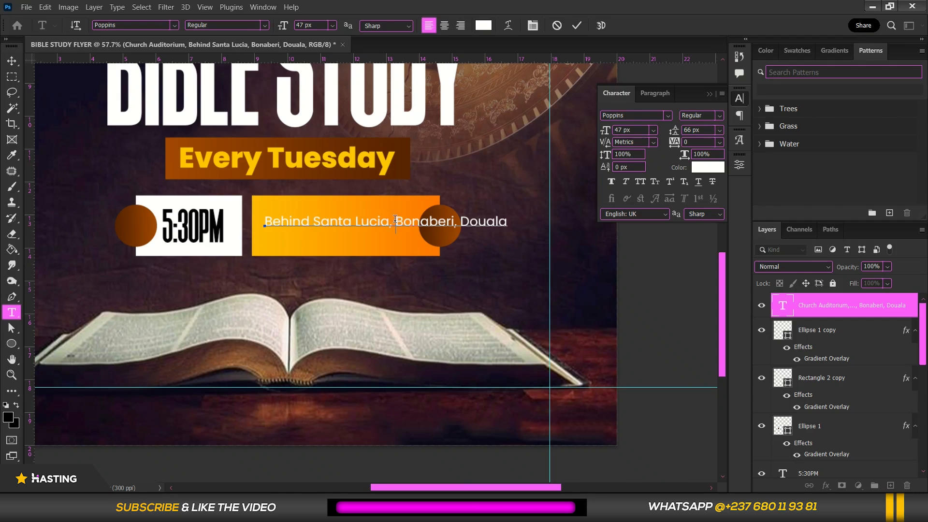
pyautogui.press('Return')
# Replace the landmark name after "Behind" in the venue text with the new landmark, ending in a comma.
pyautogui.hotkey('ctrl', 'a')
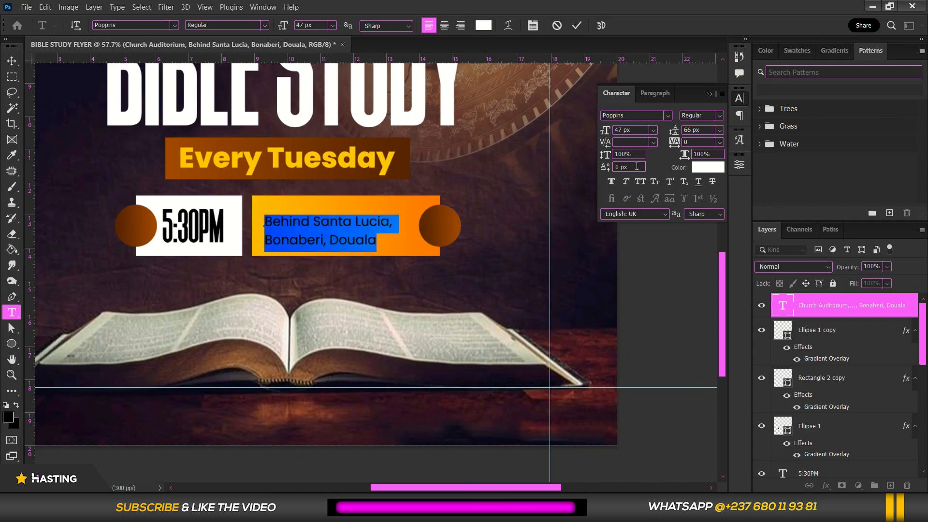
pyautogui.click(381, 235)
pyautogui.moveTo(382, 237); pyautogui.dragTo(261, 240)
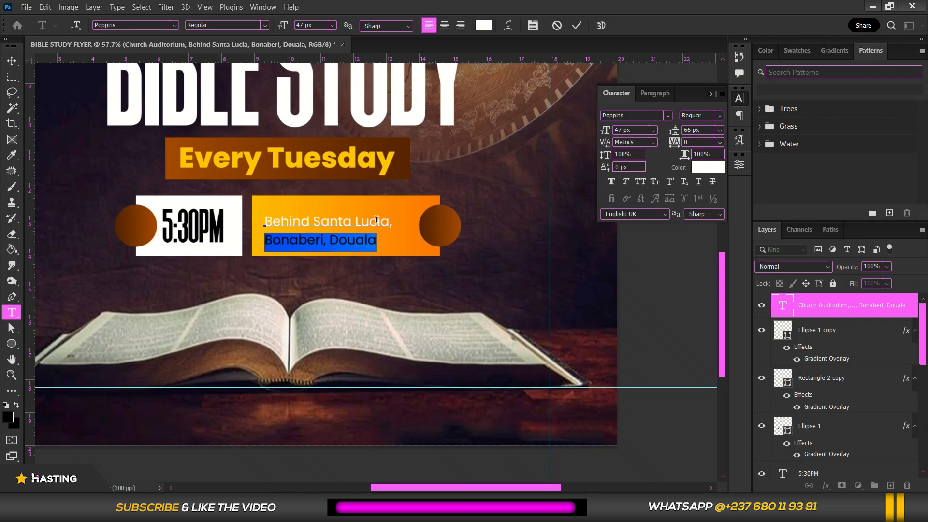
pyautogui.moveTo(389, 222); pyautogui.dragTo(332, 227)
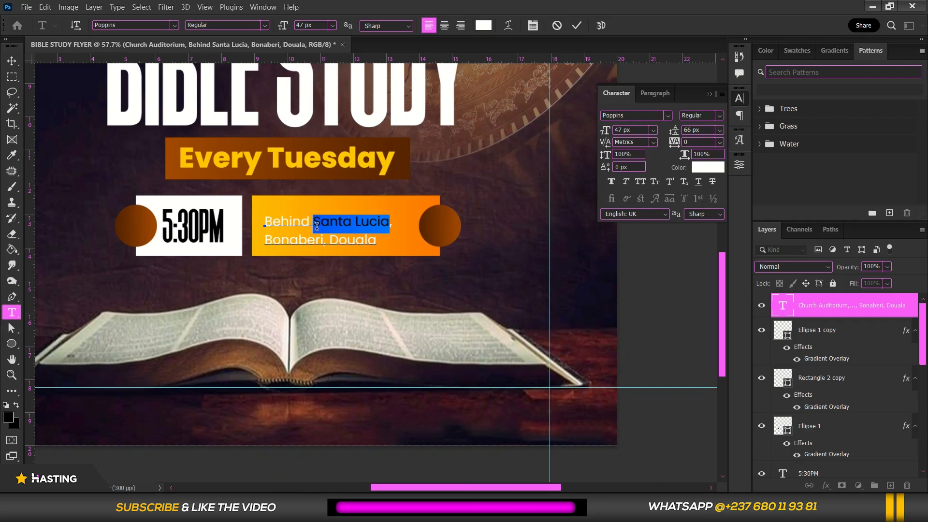
pyautogui.write('Rail')
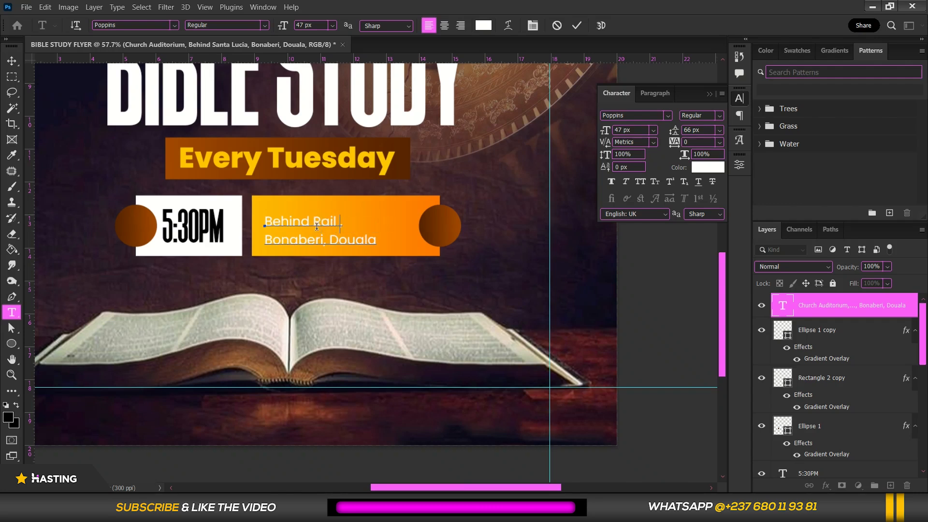
pyautogui.write(' market,')
# Nudge the whole venue text within the orange box and format it as Poppins Bold at 53 px with 57 px leading.
pyautogui.hotkey('ctrl', 'a')
pyautogui.moveTo(375, 260); pyautogui.dragTo(369, 262)
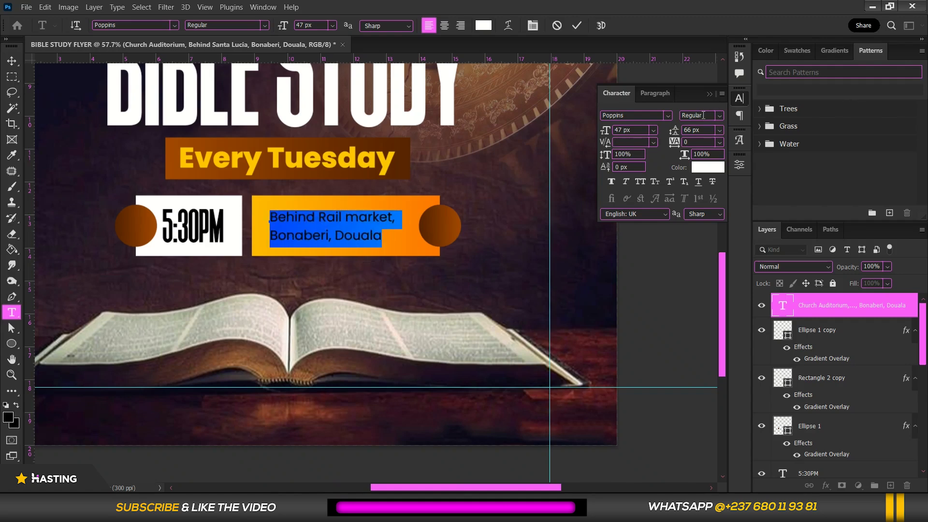
pyautogui.click(720, 115)
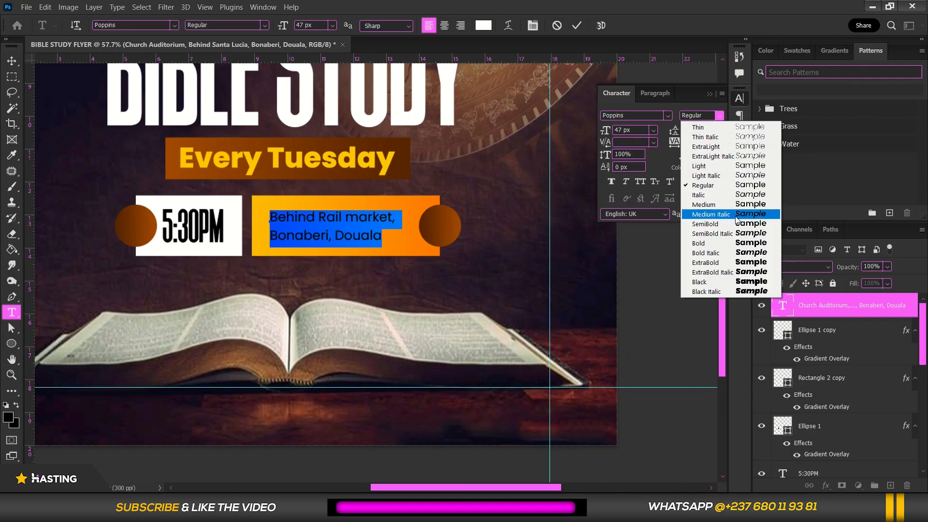
pyautogui.click(734, 264)
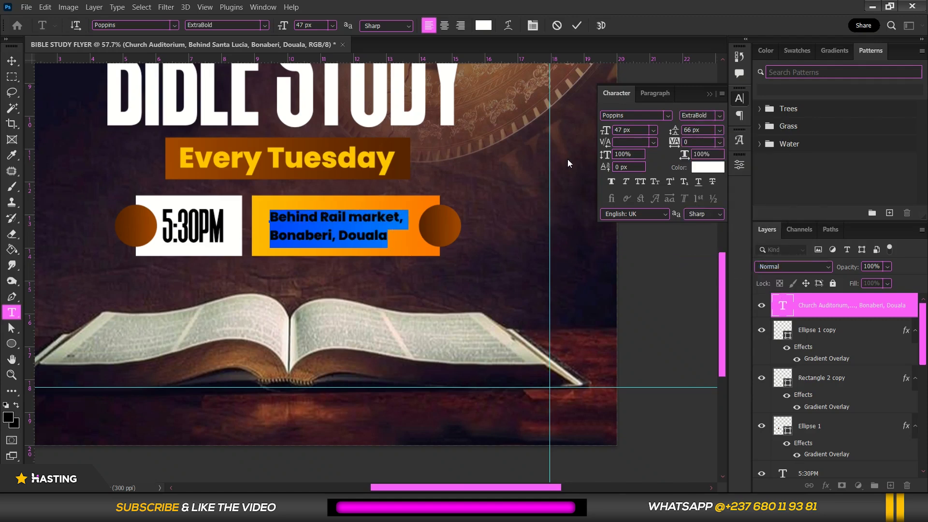
pyautogui.click(720, 116)
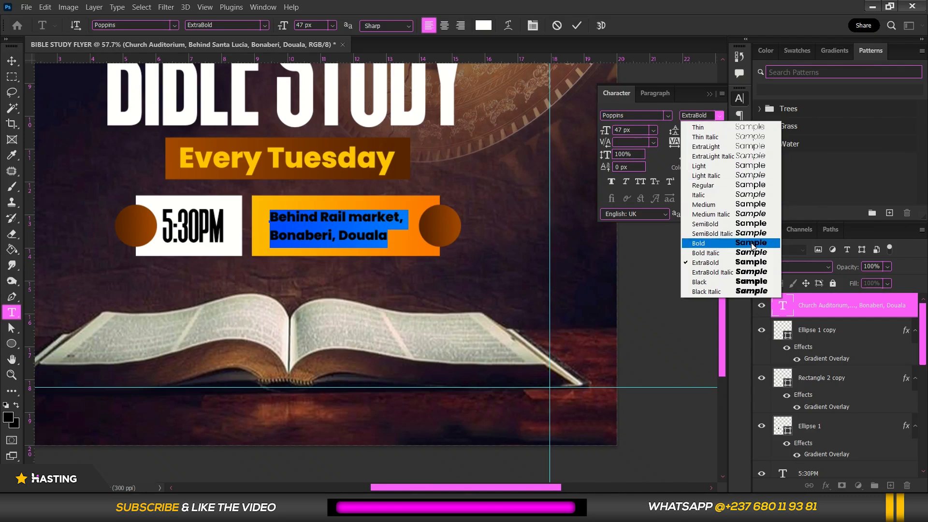
pyautogui.click(752, 244)
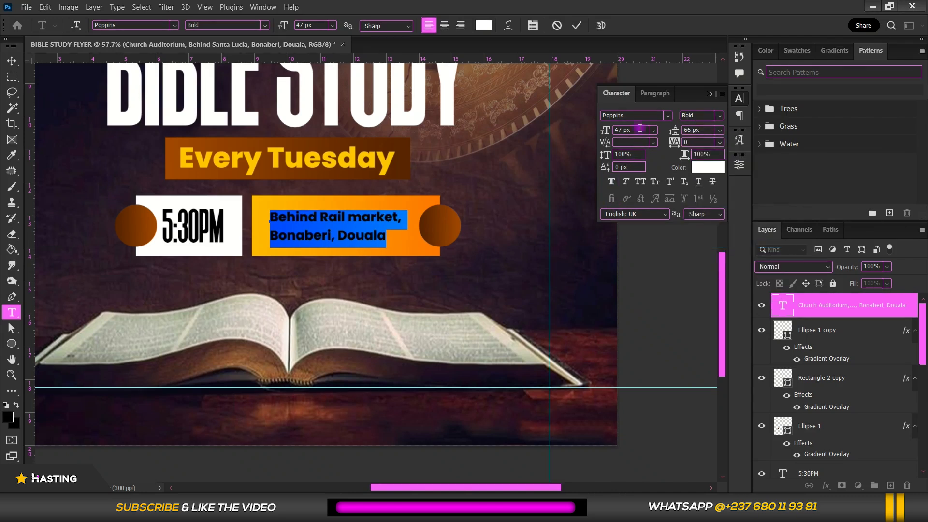
pyautogui.scroll(5, 641, 129)
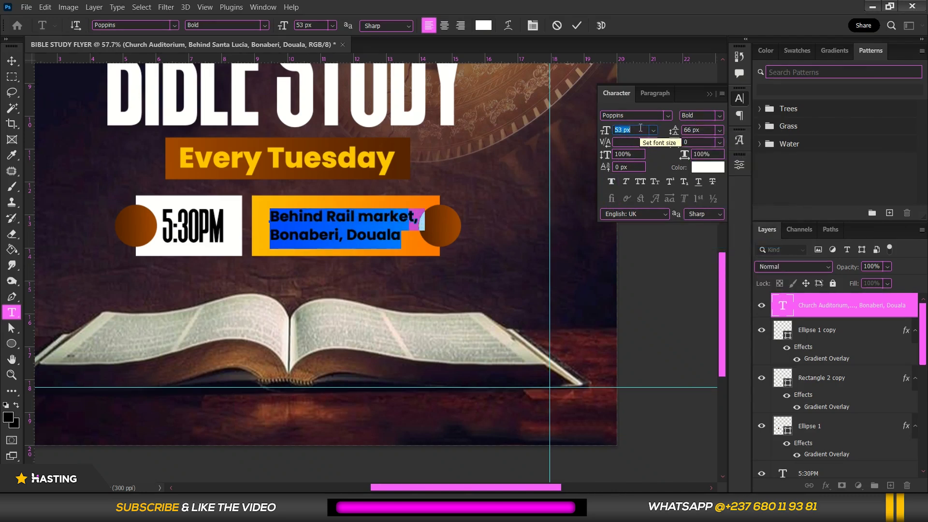
pyautogui.scroll(-9, 704, 132)
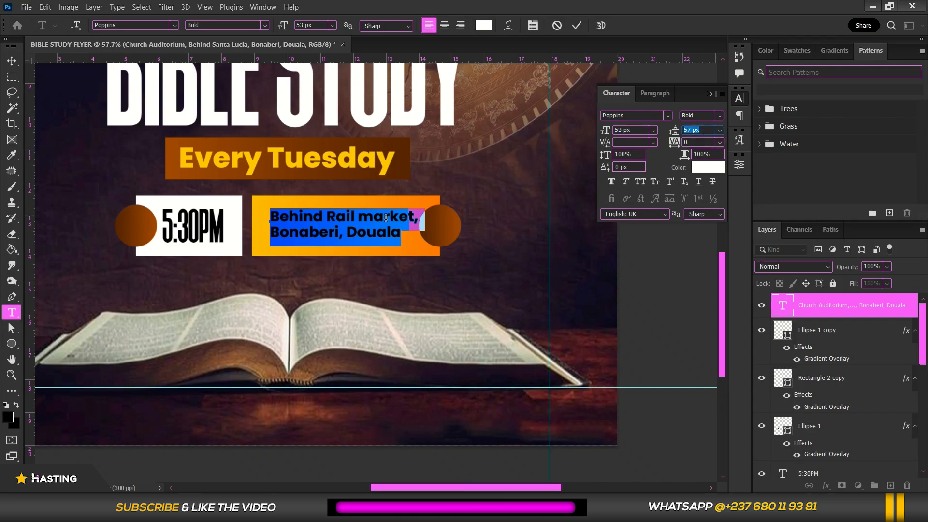
# Add a period at the end of the venue text, shift it slightly down in the orange box, and commit the edit.
pyautogui.click(385, 234)
pyautogui.click(402, 232)
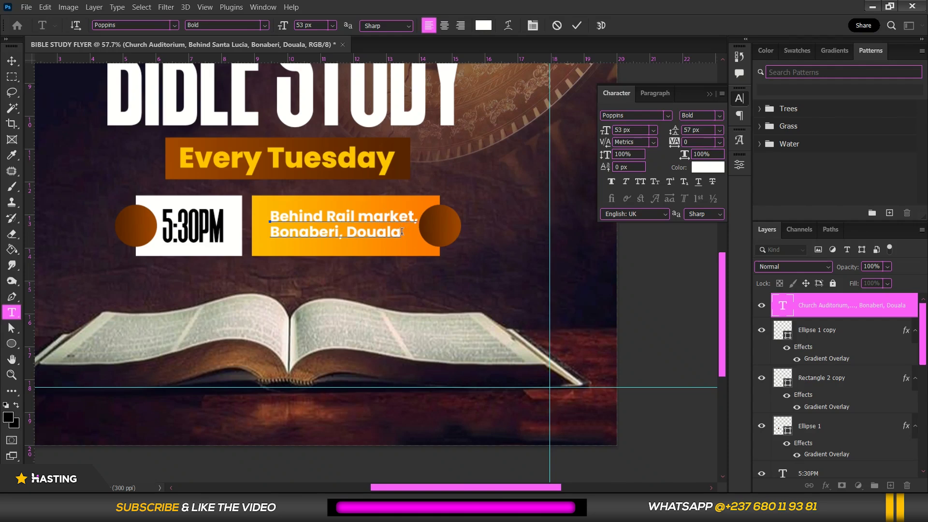
pyautogui.moveTo(400, 250); pyautogui.dragTo(400, 251)
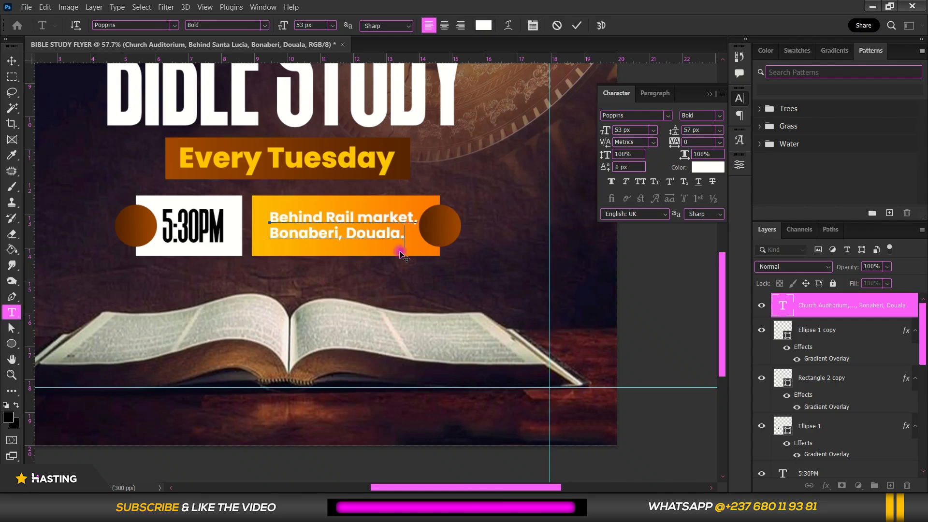
pyautogui.click(11, 61)
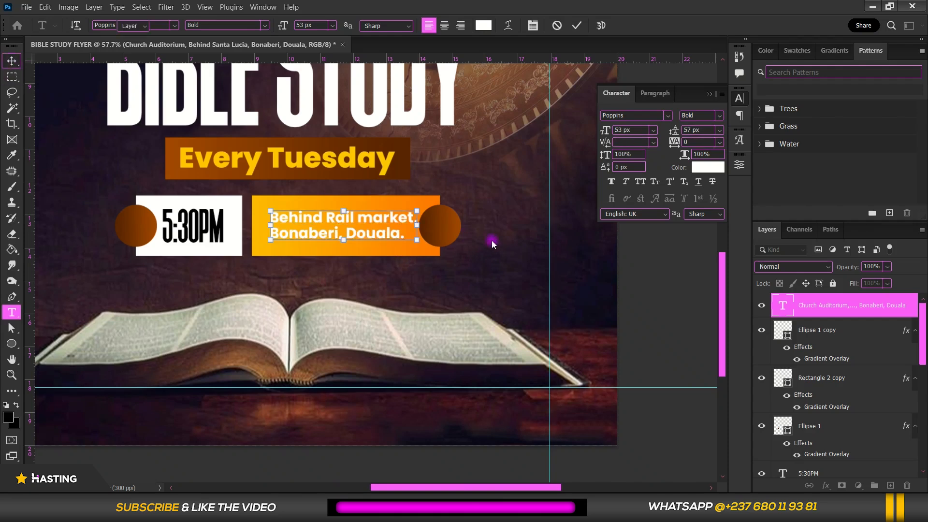
pyautogui.scroll(-3, 503, 251)
pyautogui.scroll(2, 460, 237)
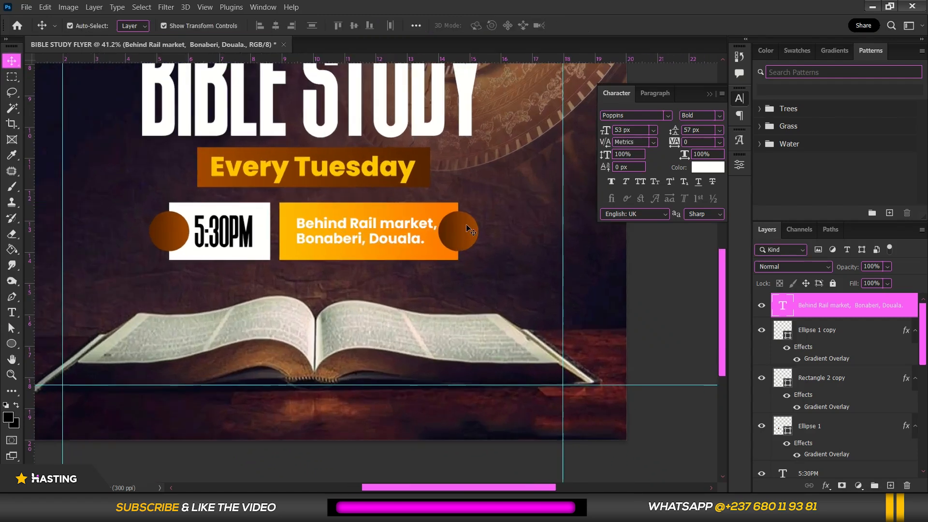
# Hide the gradient overlay on the circle at the orange venue box's edge and fill that circle with white.
pyautogui.click(458, 231)
pyautogui.click(798, 359)
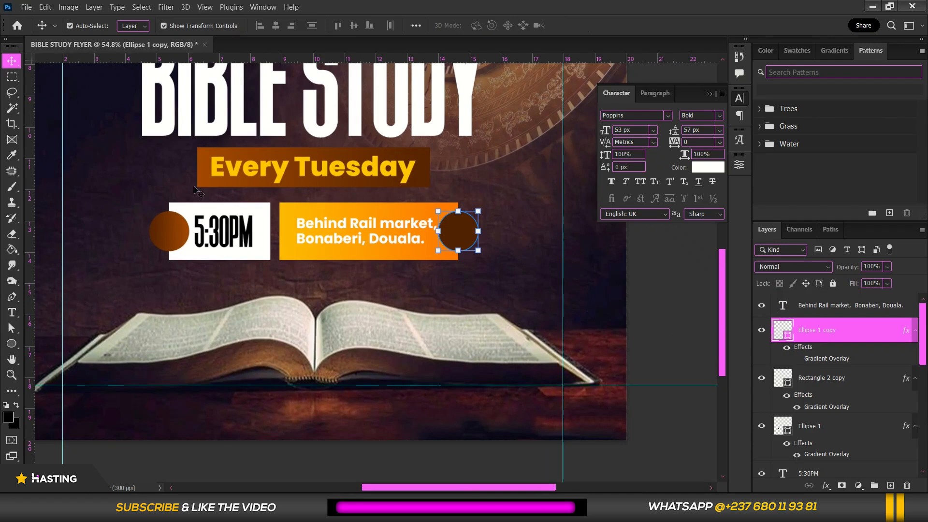
pyautogui.click(11, 343)
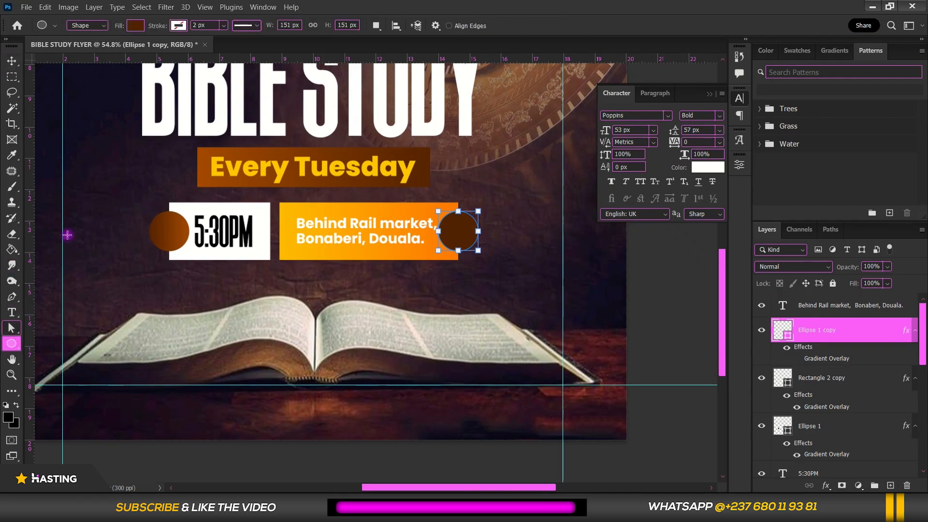
pyautogui.click(134, 26)
pyautogui.click(81, 89)
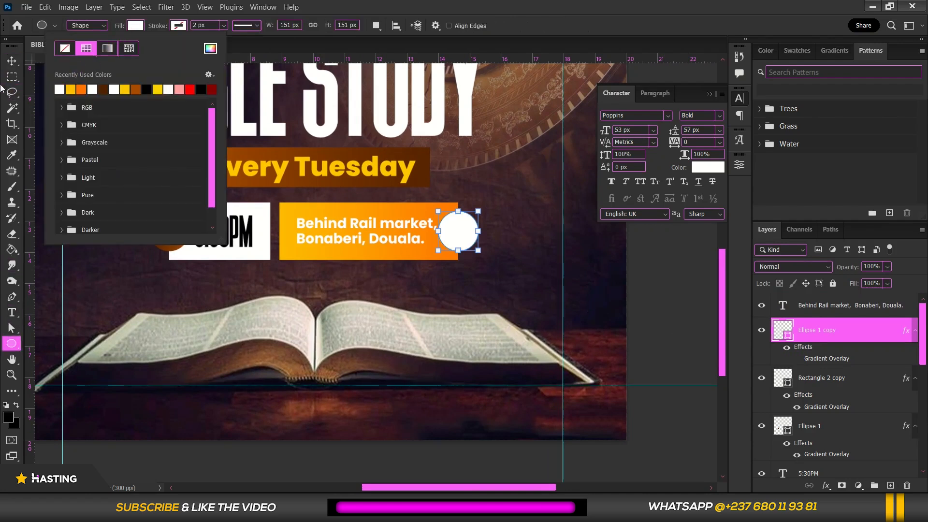
pyautogui.click(11, 60)
pyautogui.click(638, 265)
pyautogui.scroll(-3, 571, 243)
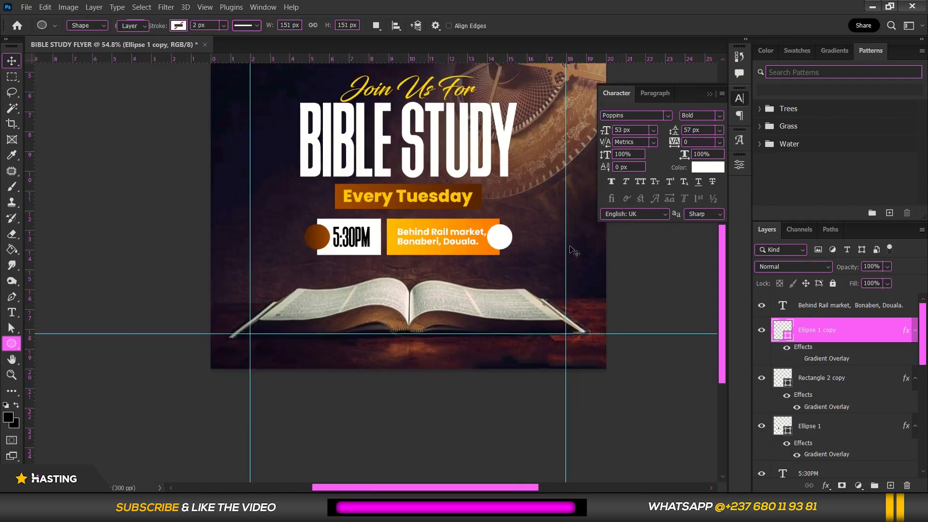
pyautogui.scroll(3, 498, 237)
pyautogui.scroll(2, 502, 241)
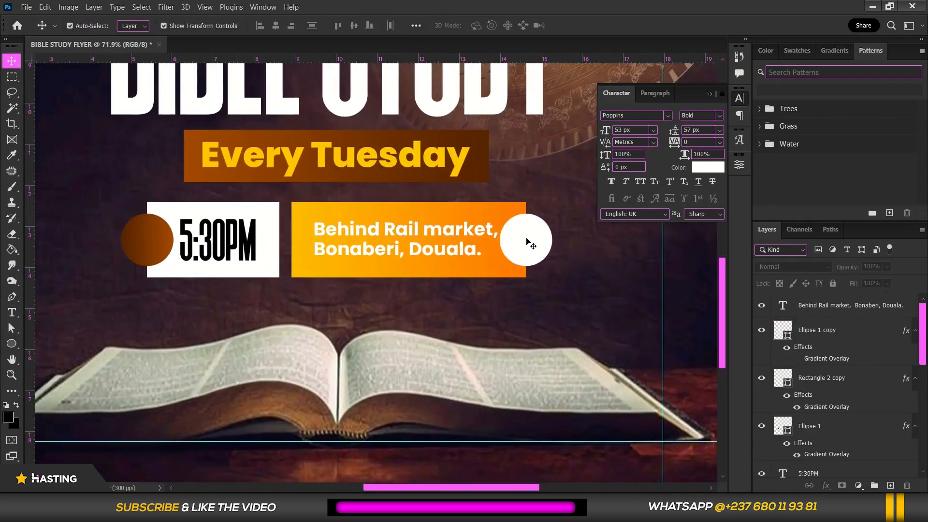
pyautogui.moveTo(530, 244); pyautogui.dragTo(526, 240)
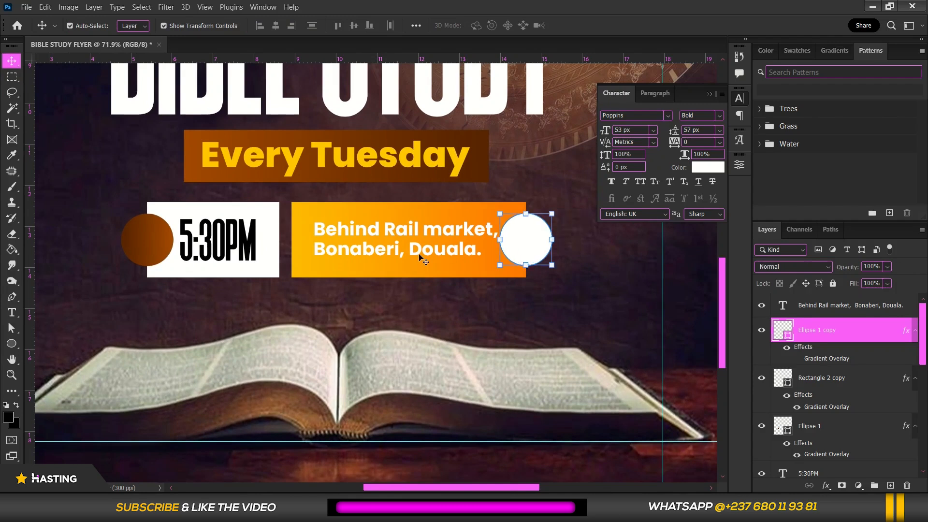
# Nudge the venue text slightly left in the orange box, away from the white circle.
pyautogui.click(419, 244)
pyautogui.press('Left')
pyautogui.press('Left')
pyautogui.press('Left')
pyautogui.press('Left')
pyautogui.press('Left')
pyautogui.press('Left')
pyautogui.press('Left')
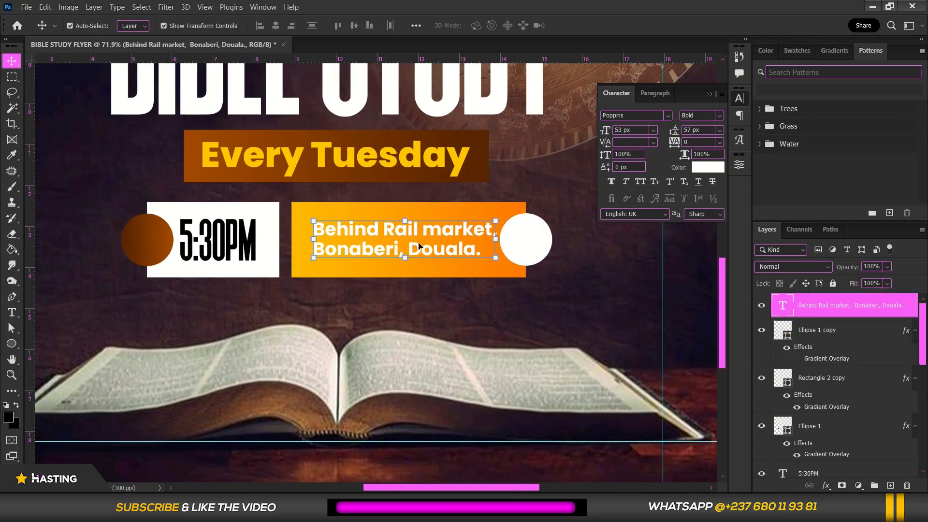
pyautogui.press('Left')
pyautogui.press('Left')
pyautogui.press('Left')
pyautogui.press('Left')
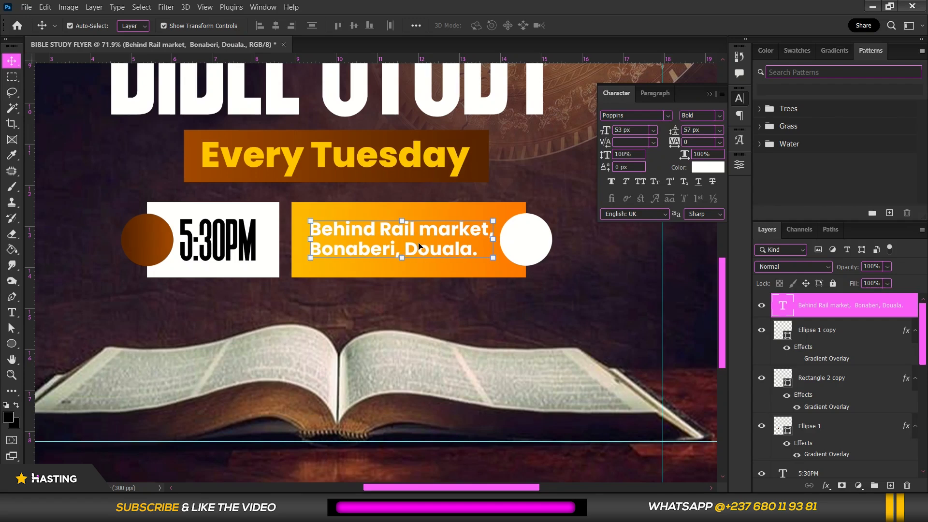
# Change the gradient overlay of the circle beside the 5:30PM text to the yellow-to-orange preset at 144% scale.
pyautogui.click(166, 240)
pyautogui.scroll(-3, 177, 212)
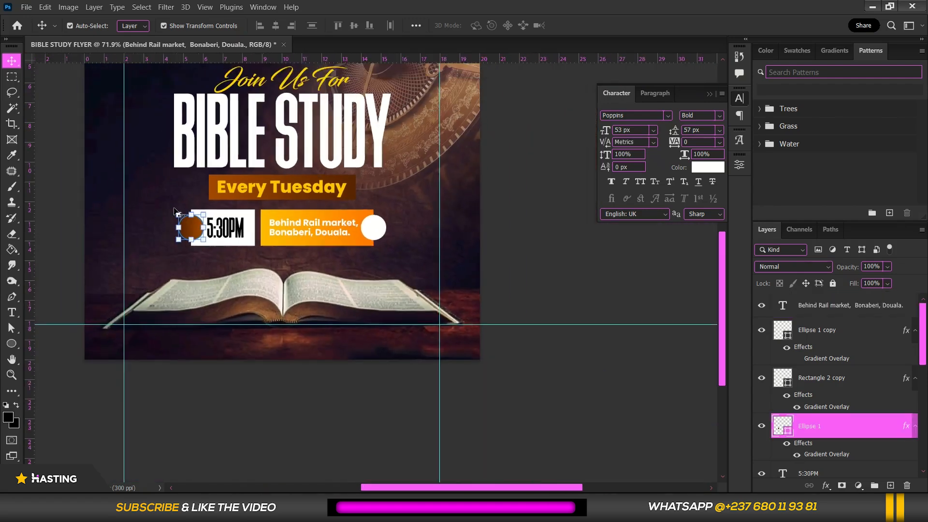
pyautogui.scroll(2, 198, 232)
pyautogui.scroll(-3, 227, 242)
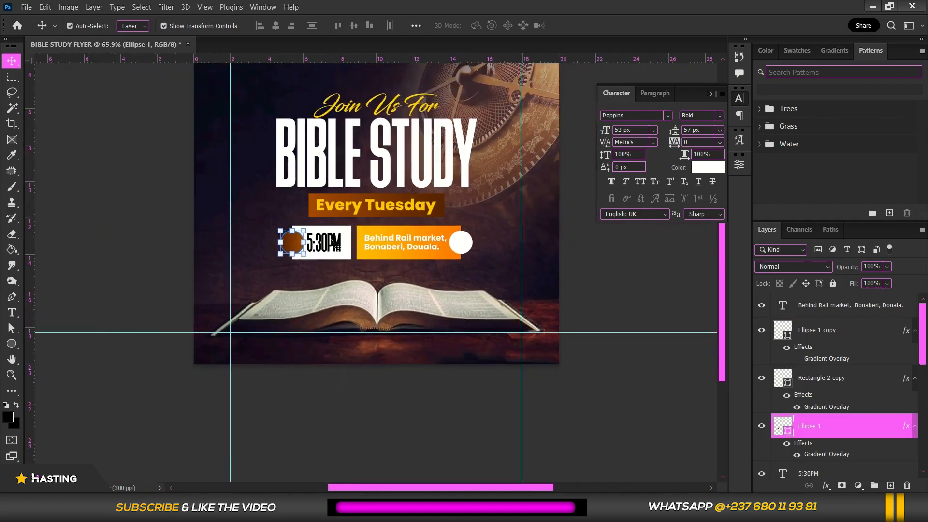
pyautogui.scroll(-1, 337, 246)
pyautogui.scroll(3, 348, 243)
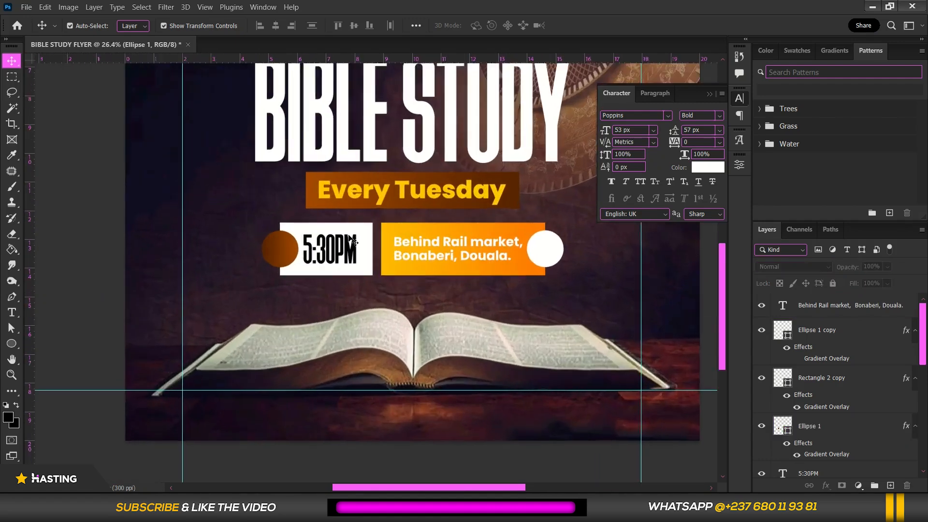
pyautogui.scroll(3, 270, 251)
pyautogui.click(269, 252)
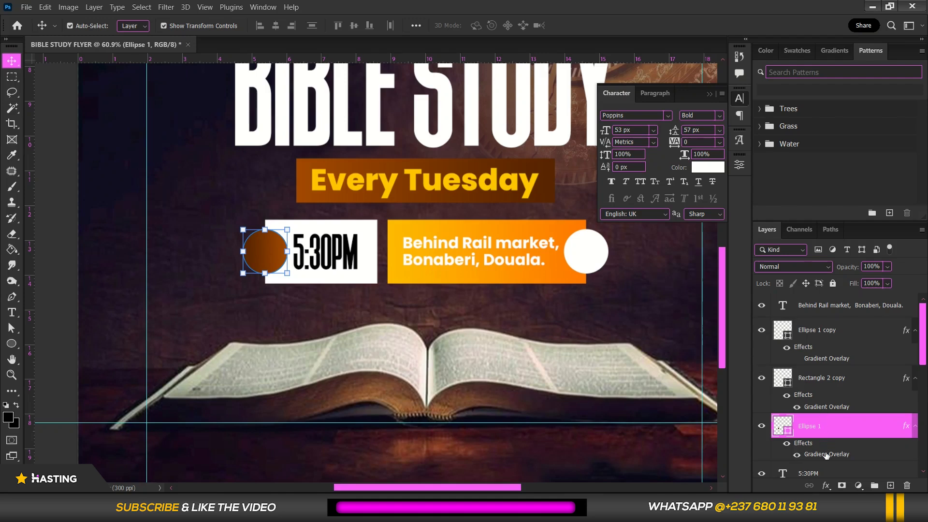
pyautogui.rightClick(849, 429)
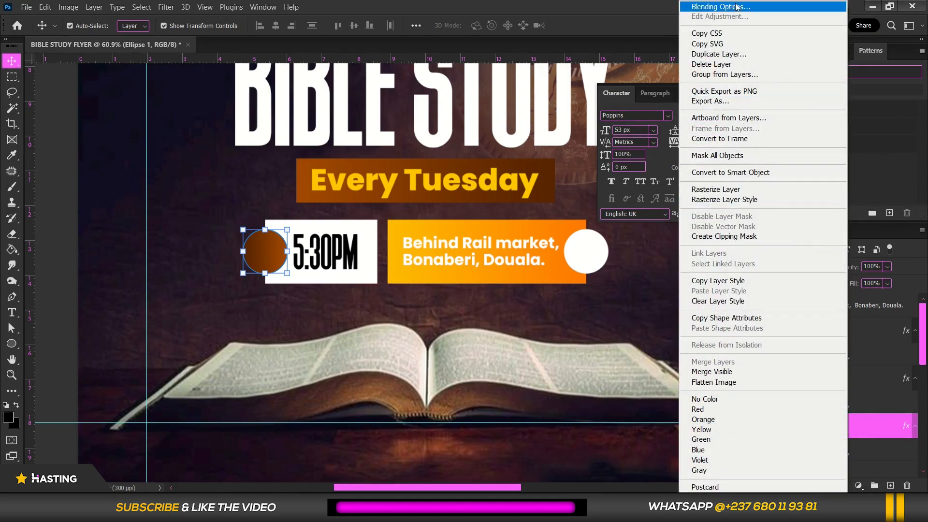
pyautogui.click(737, 7)
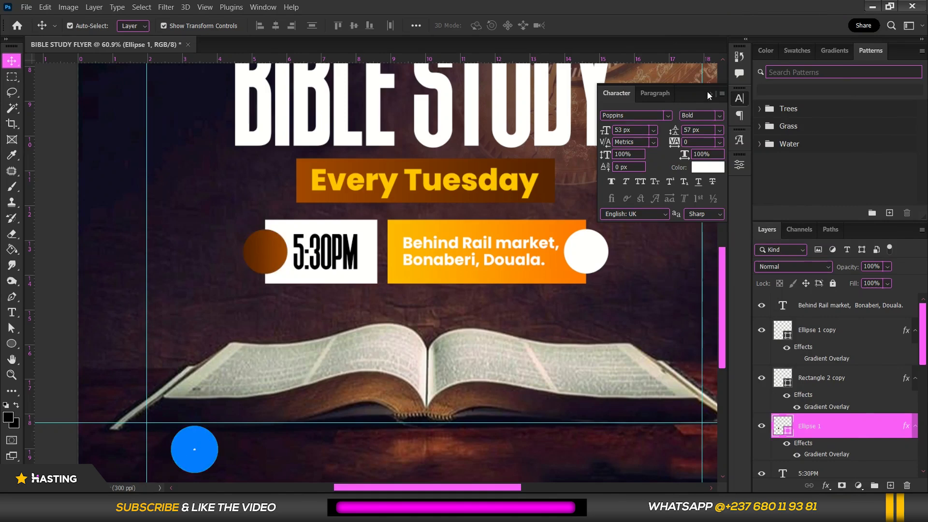
pyautogui.click(498, 227)
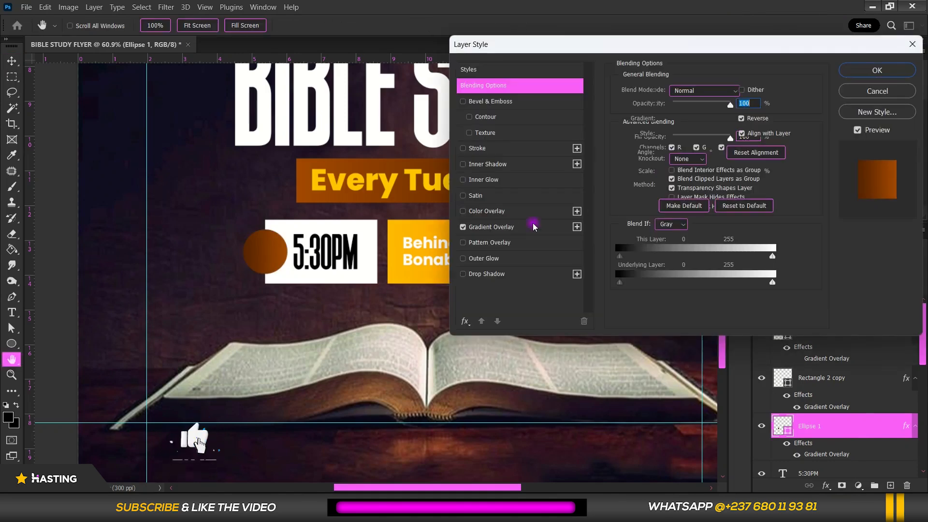
pyautogui.click(730, 118)
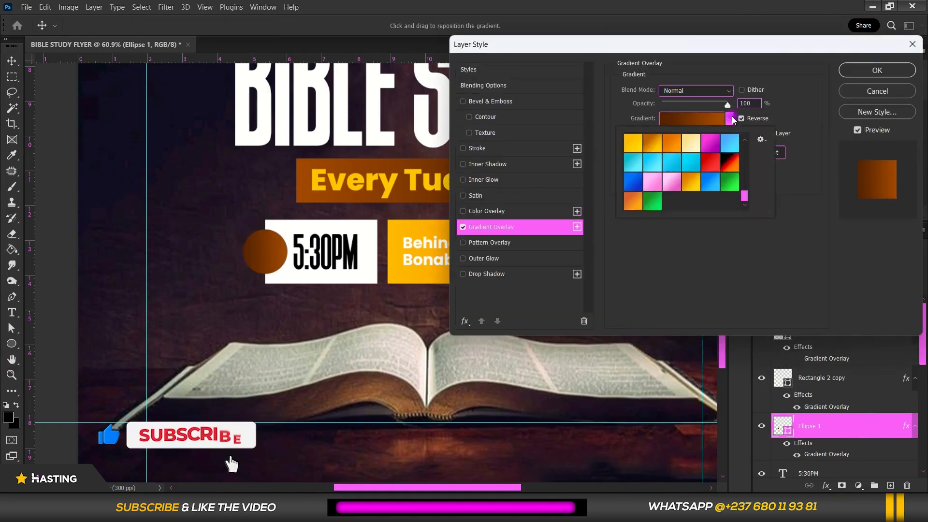
pyautogui.click(631, 203)
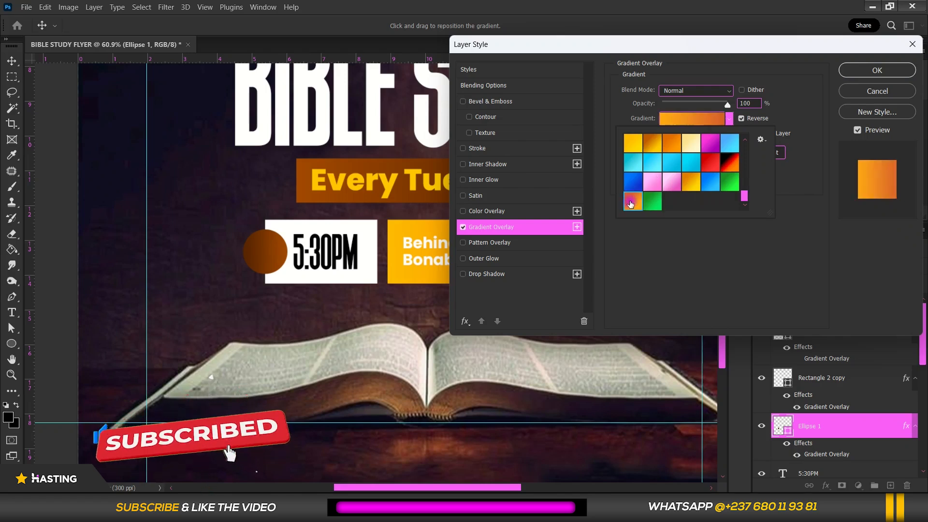
pyautogui.click(691, 181)
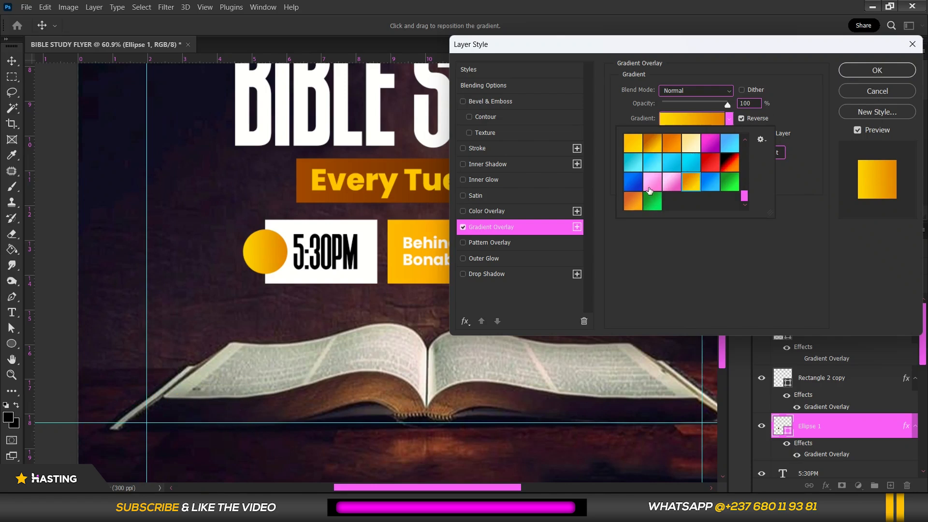
pyautogui.click(800, 109)
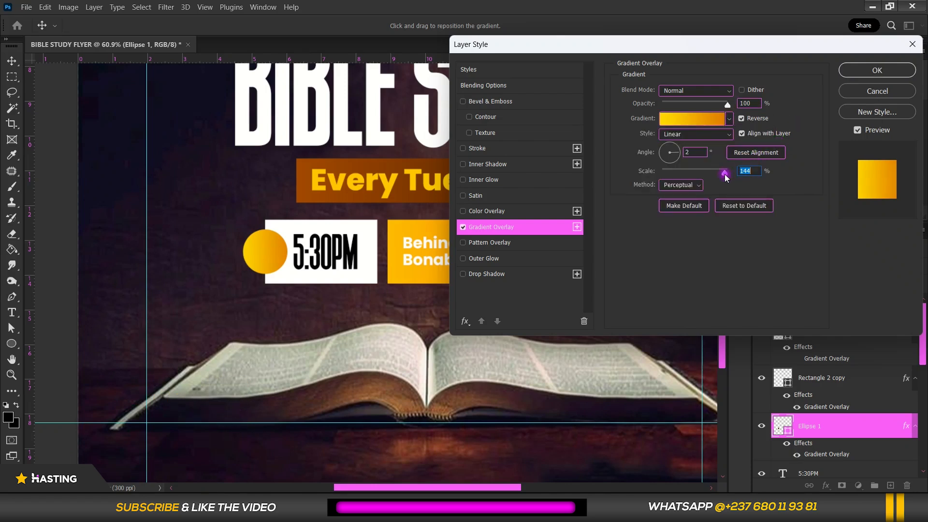
pyautogui.click(251, 262)
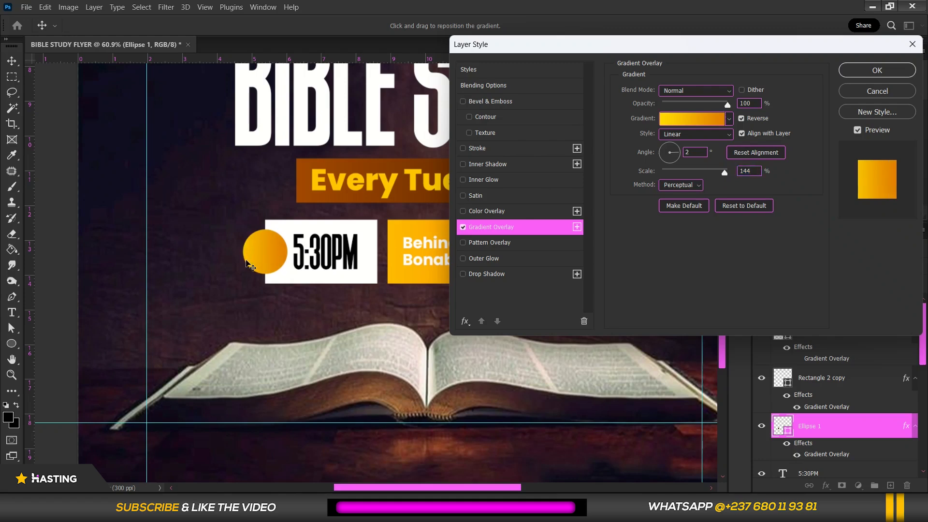
pyautogui.click(895, 71)
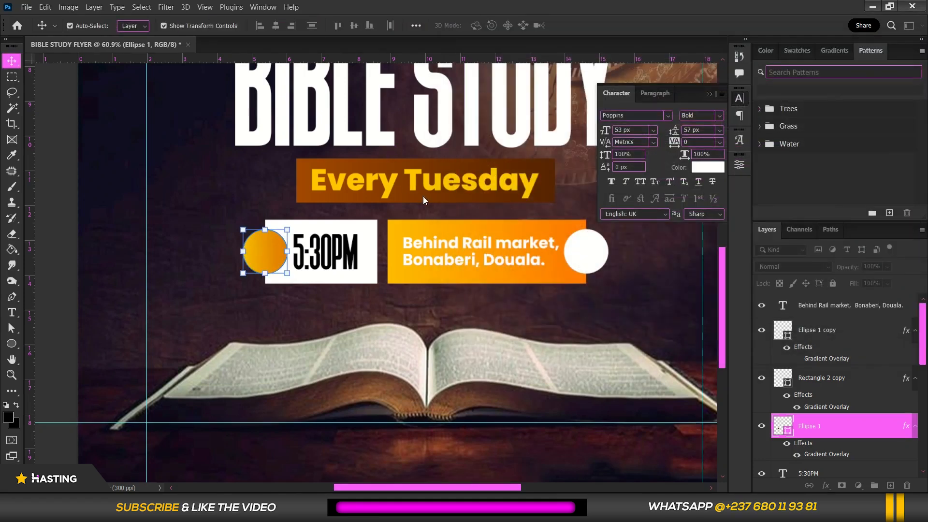
# Place the pngwing.com location pin from the Social-media Icons folder in File Explorer into the flyer.
pyautogui.scroll(-3, 419, 192)
pyautogui.scroll(3, 365, 249)
pyautogui.scroll(2, 366, 251)
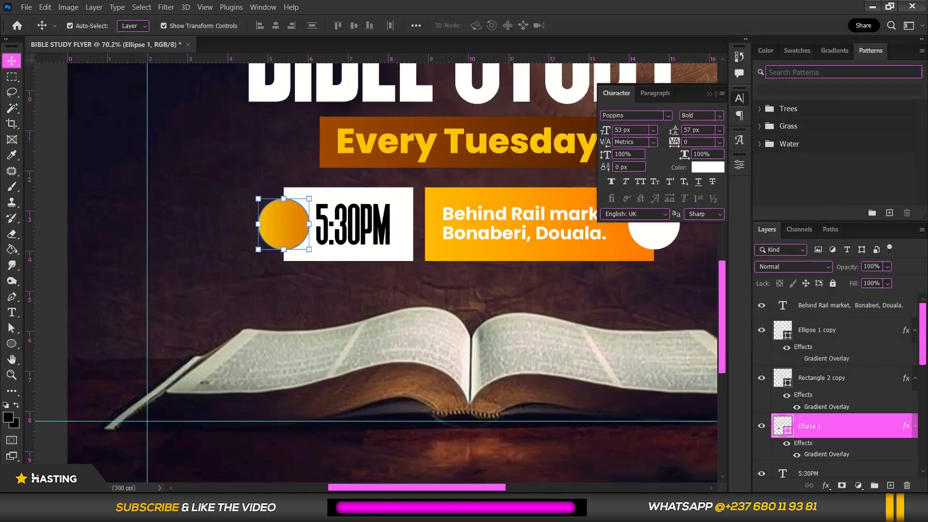
pyautogui.hotkey('alt', 'Tab')
pyautogui.click(227, 16)
pyautogui.click(327, 399)
pyautogui.moveTo(345, 405); pyautogui.dragTo(481, 273)
pyautogui.scroll(-3, 282, 259)
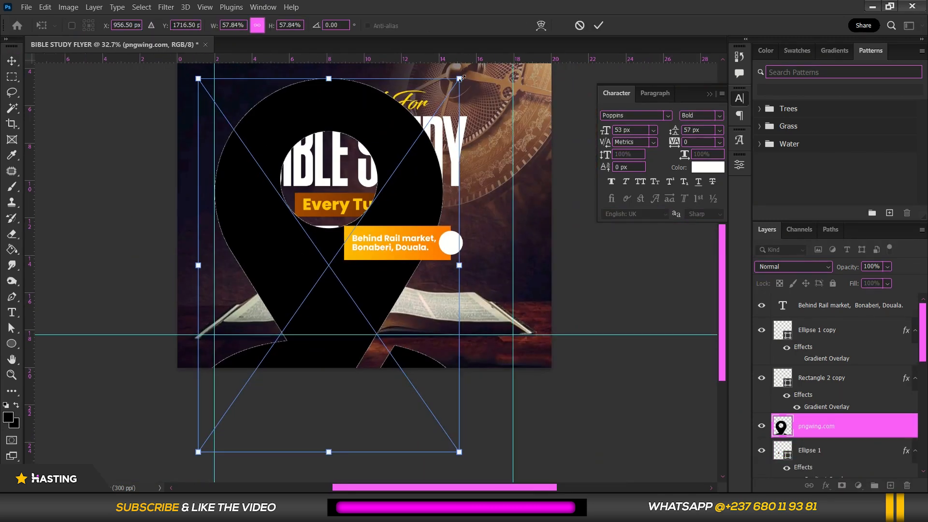
# Scale the location pin down to 4.70%, move it onto the white circle, and commit the placement.
pyautogui.moveTo(461, 79); pyautogui.dragTo(196, 449)
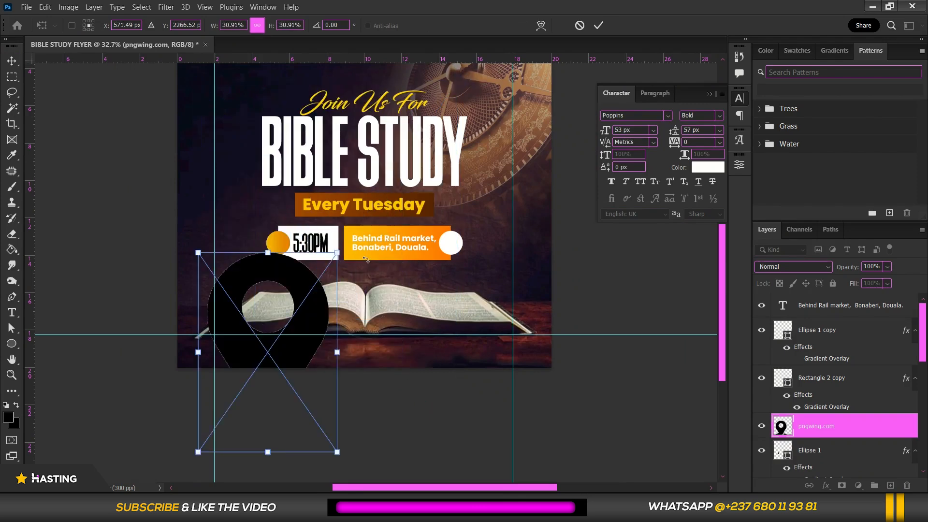
pyautogui.scroll(1, 345, 283)
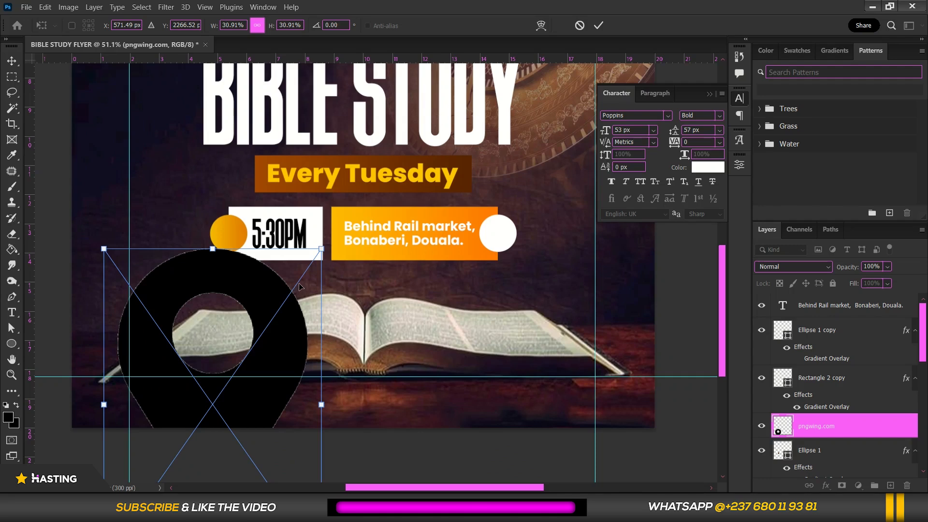
pyautogui.scroll(1, 300, 287)
pyautogui.scroll(-2, 319, 274)
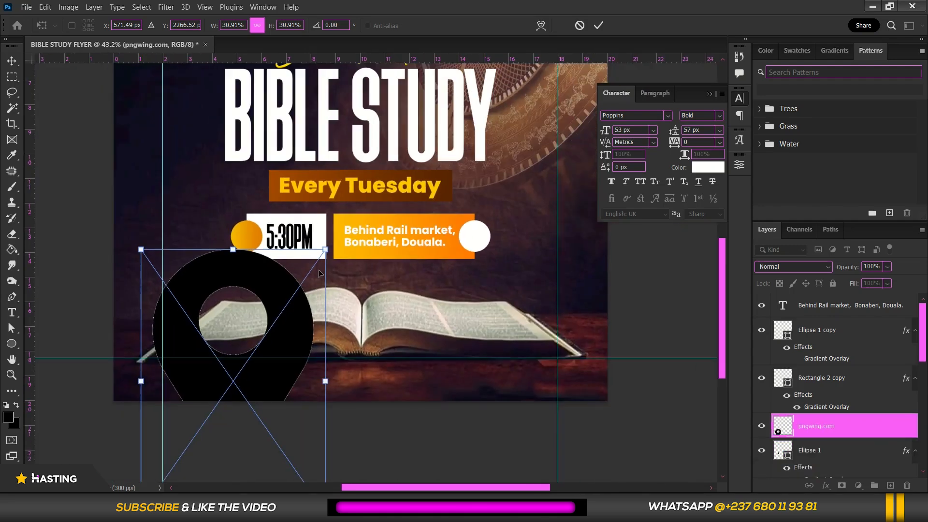
pyautogui.scroll(-2, 319, 274)
pyautogui.moveTo(203, 428); pyautogui.dragTo(304, 260)
pyautogui.scroll(3, 304, 264)
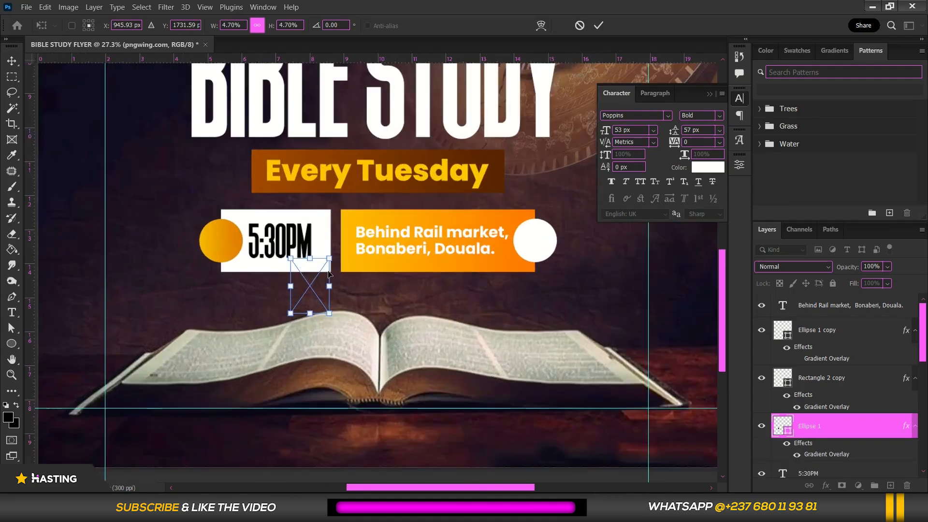
pyautogui.moveTo(317, 294); pyautogui.dragTo(585, 249)
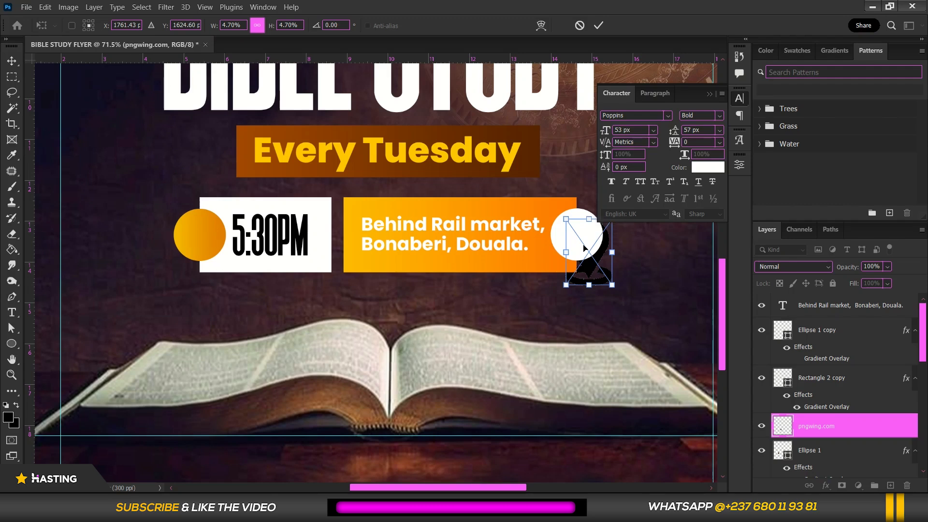
pyautogui.click(598, 26)
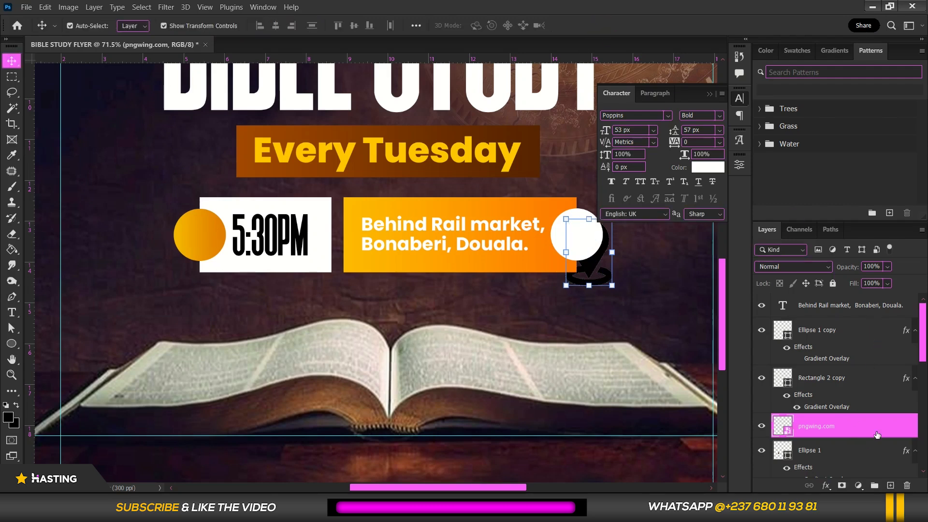
# Bring the location pin layer above the venue text layer, scale it to 2.29%, and center it in the white circle.
pyautogui.moveTo(878, 435); pyautogui.dragTo(856, 291)
pyautogui.scroll(3, 614, 300)
pyautogui.moveTo(614, 301); pyautogui.dragTo(582, 245)
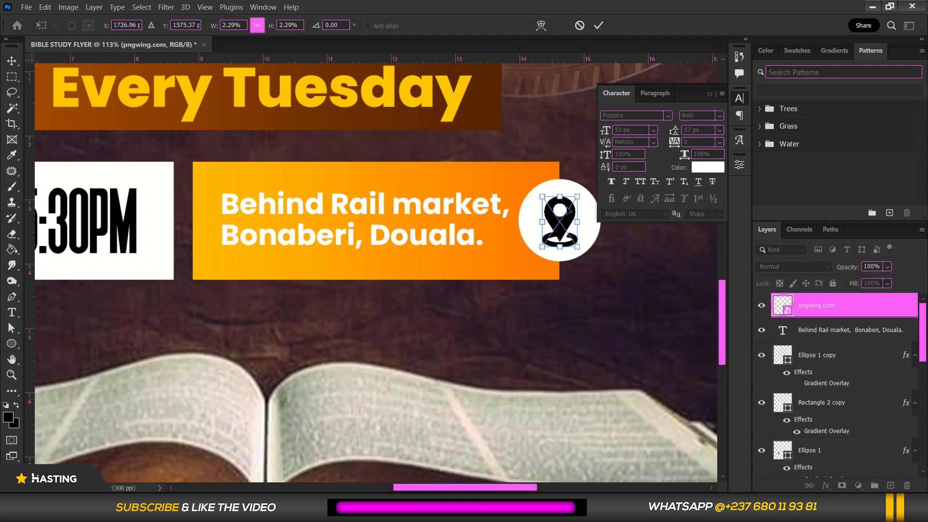
pyautogui.scroll(-2, 640, 289)
pyautogui.scroll(-3, 636, 287)
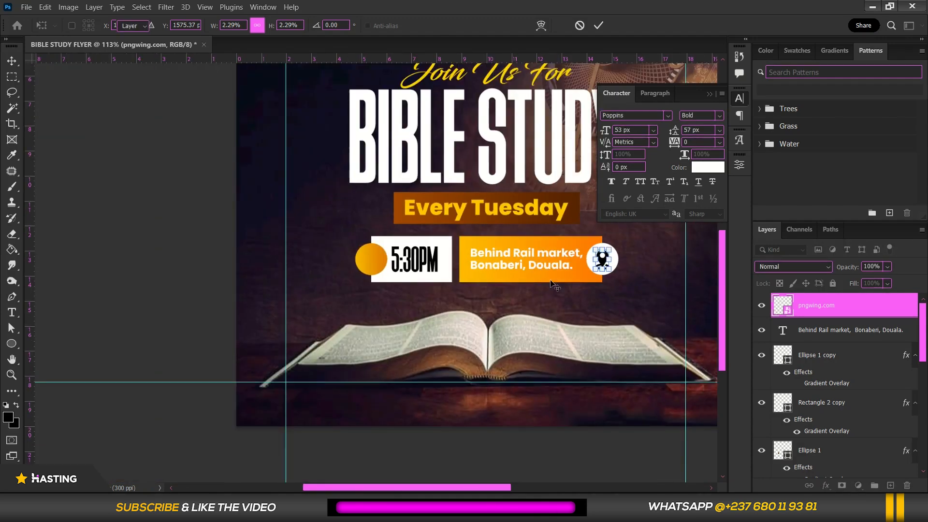
pyautogui.press('Return')
pyautogui.scroll(3, 387, 281)
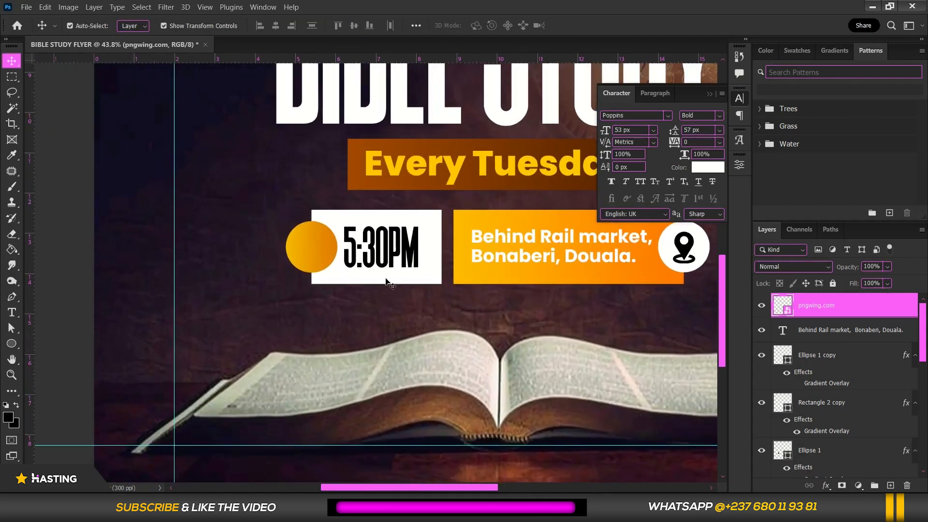
pyautogui.click(310, 249)
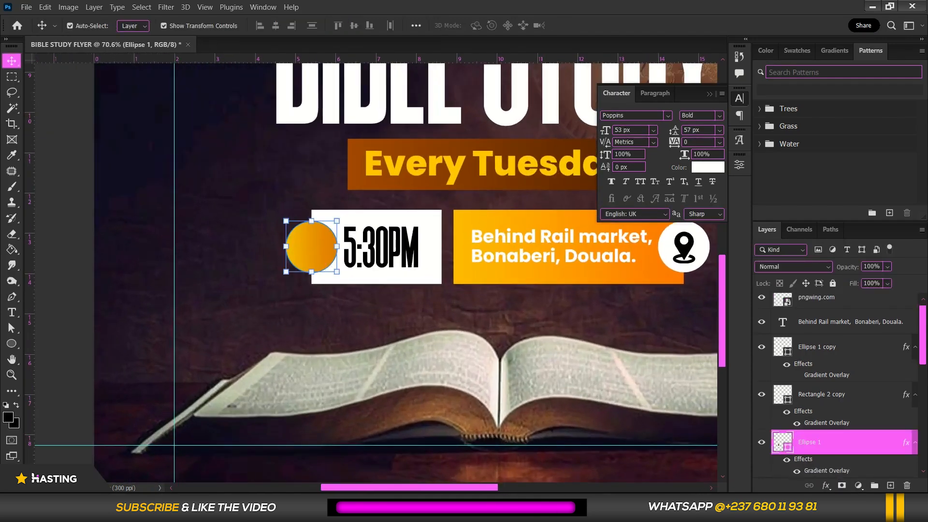
pyautogui.hotkey('alt', 'Tab')
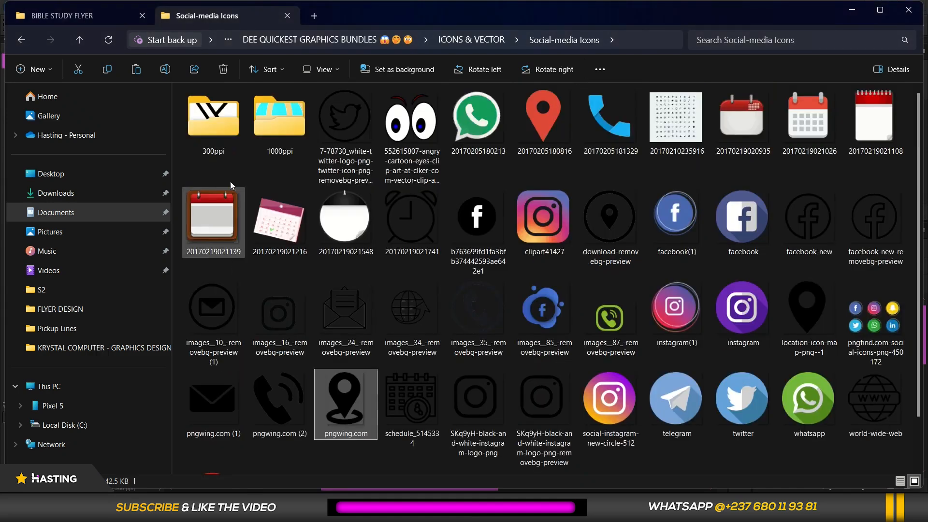
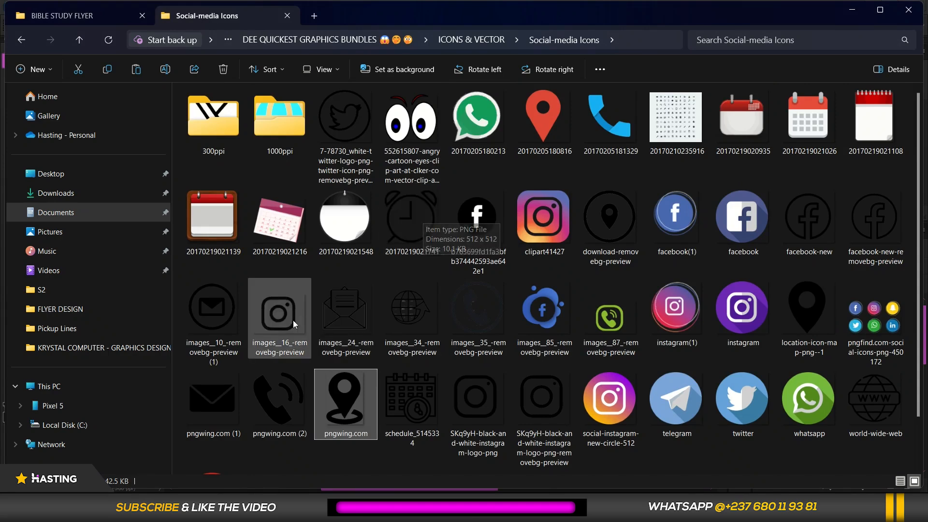
pyautogui.scroll(-2, 412, 355)
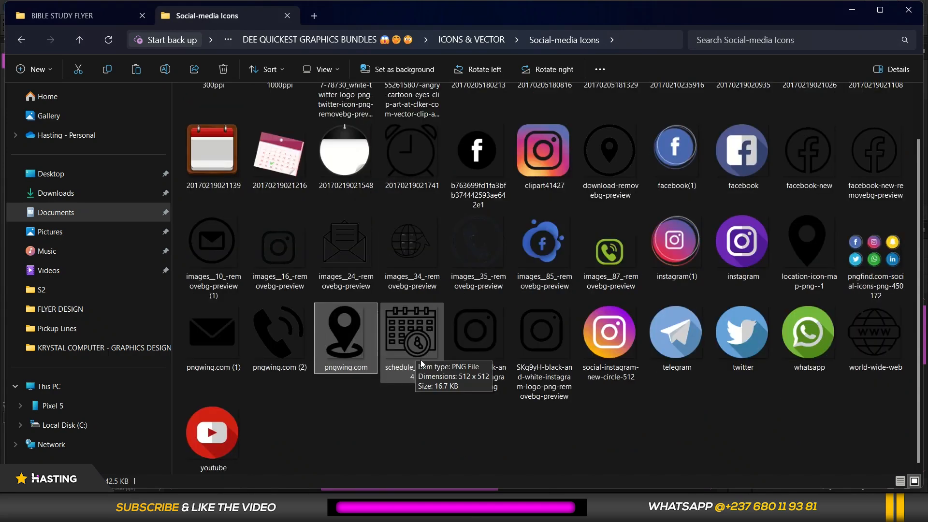
pyautogui.scroll(2, 358, 381)
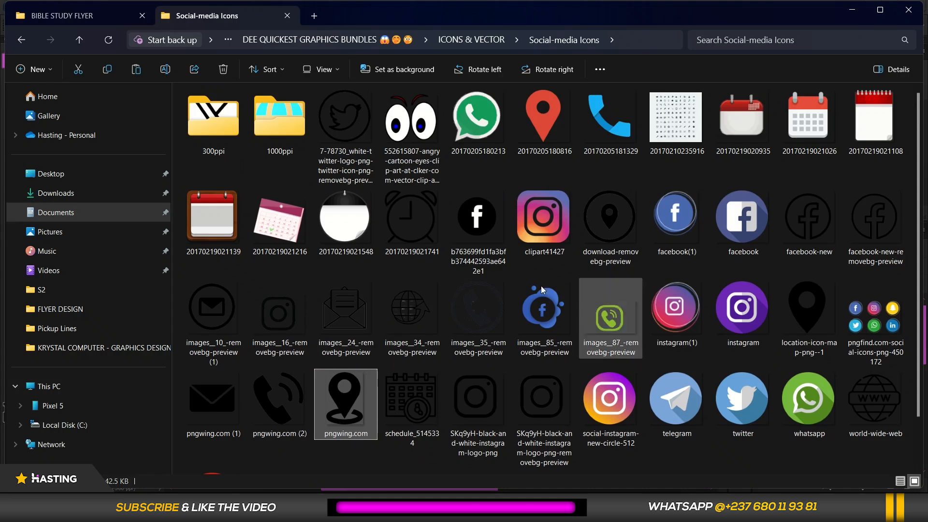
pyautogui.click(426, 213)
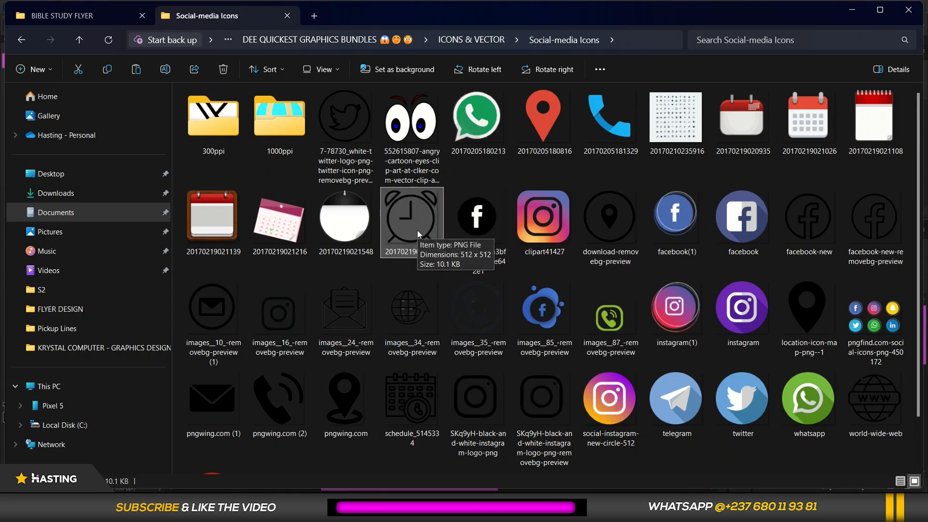
pyautogui.moveTo(427, 234); pyautogui.dragTo(371, 208)
# Scale the alarm clock down to 4.31%, move it just below the orange circle, and commit the placement.
pyautogui.scroll(-5, 371, 207)
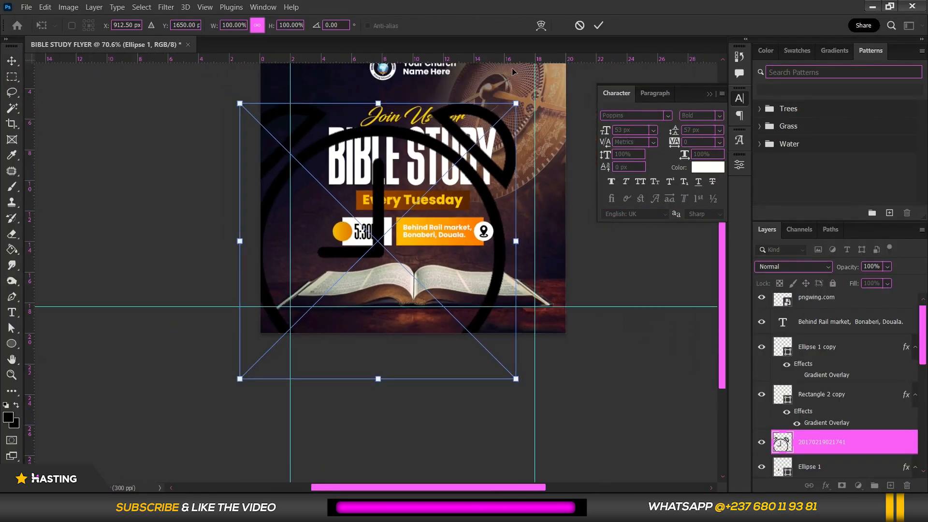
pyautogui.moveTo(518, 101); pyautogui.dragTo(341, 226)
pyautogui.scroll(3, 349, 225)
pyautogui.scroll(2, 342, 225)
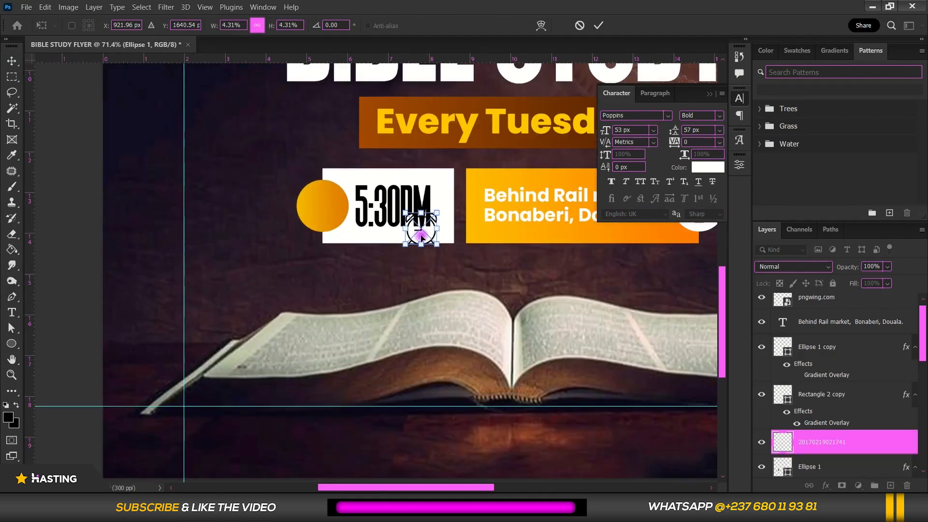
pyautogui.moveTo(421, 238); pyautogui.dragTo(329, 261)
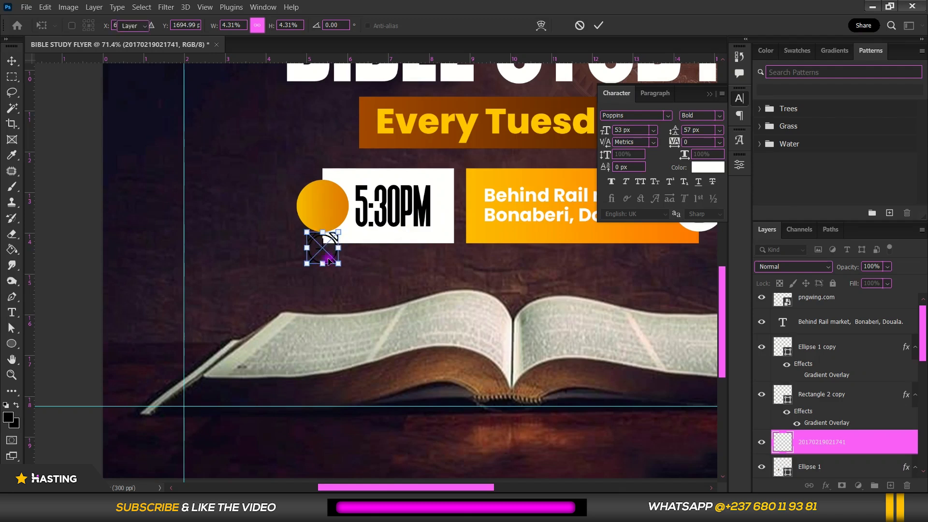
pyautogui.press('Return')
# Bring the alarm clock layer above the Ellipse 1 copy layer, center it in the orange circle, and shrink it slightly.
pyautogui.moveTo(830, 442); pyautogui.dragTo(825, 332)
pyautogui.scroll(3, 332, 245)
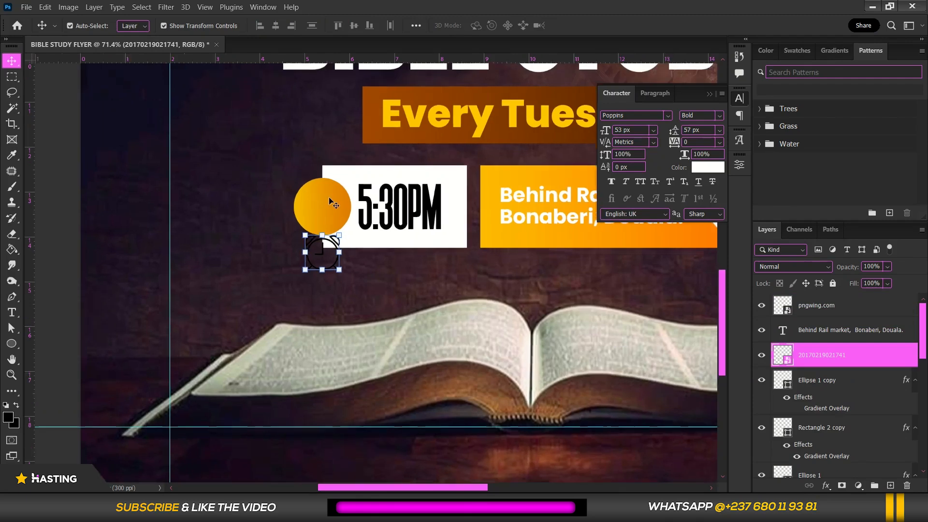
pyautogui.moveTo(308, 269); pyautogui.dragTo(308, 193)
pyautogui.hotkey('ctrl', 't')
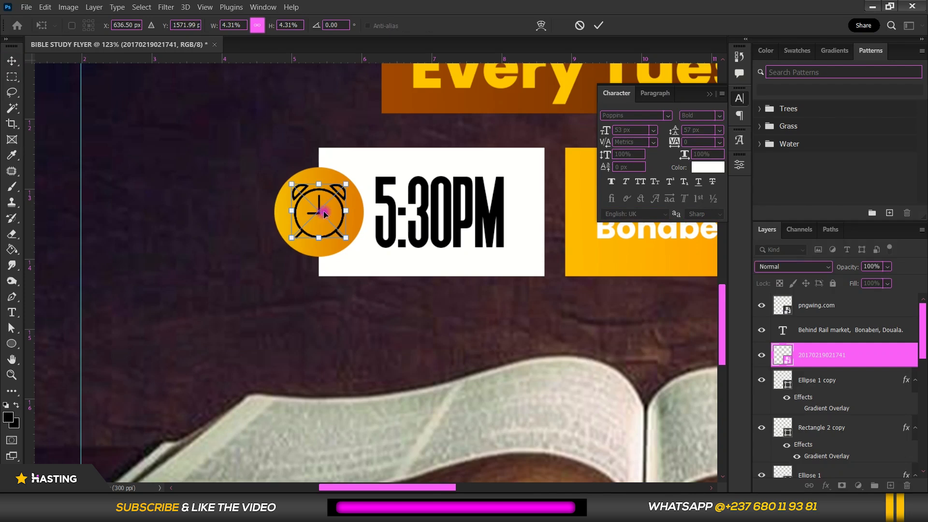
pyautogui.scroll(2, 319, 212)
pyautogui.moveTo(351, 171); pyautogui.dragTo(346, 177)
pyautogui.moveTo(326, 207); pyautogui.dragTo(326, 210)
pyautogui.press('Return')
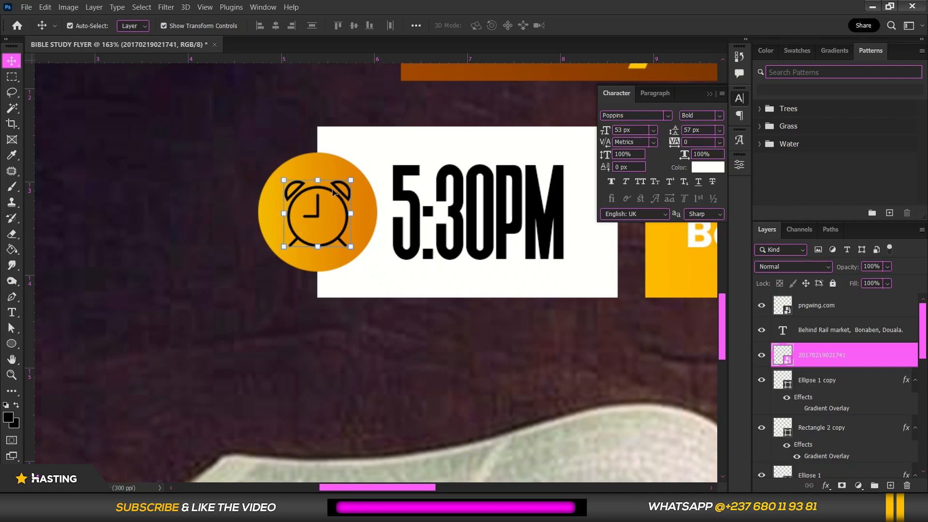
# Add a white Color Overlay at 100% opacity to the alarm clock icon.
pyautogui.scroll(-2, 333, 192)
pyautogui.rightClick(859, 362)
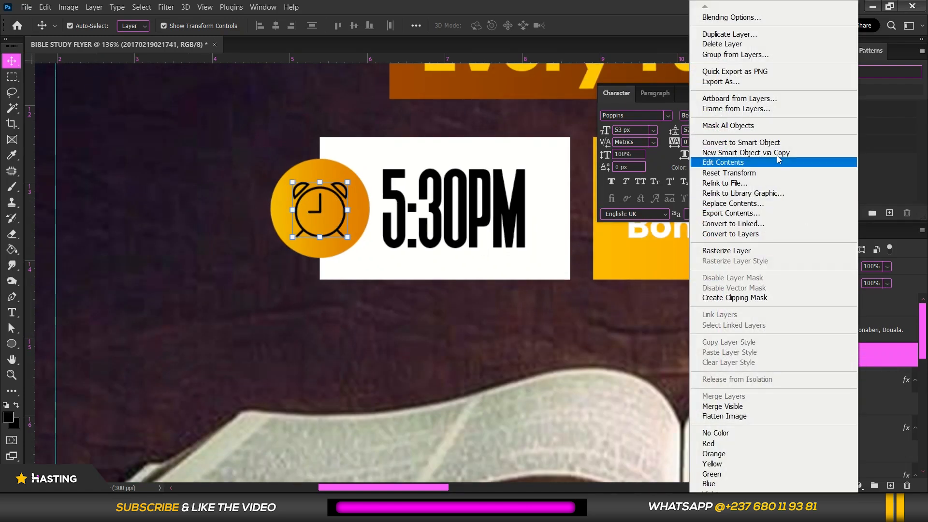
pyautogui.click(766, 19)
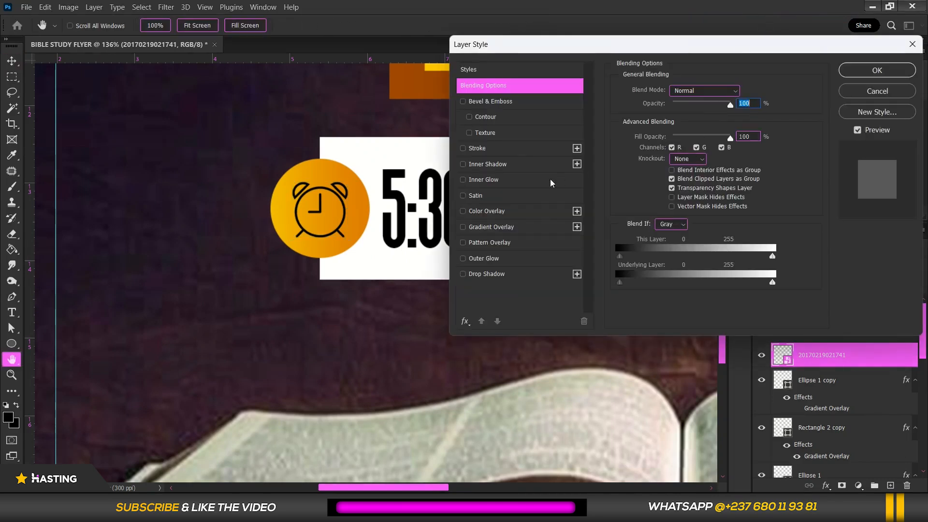
pyautogui.click(487, 212)
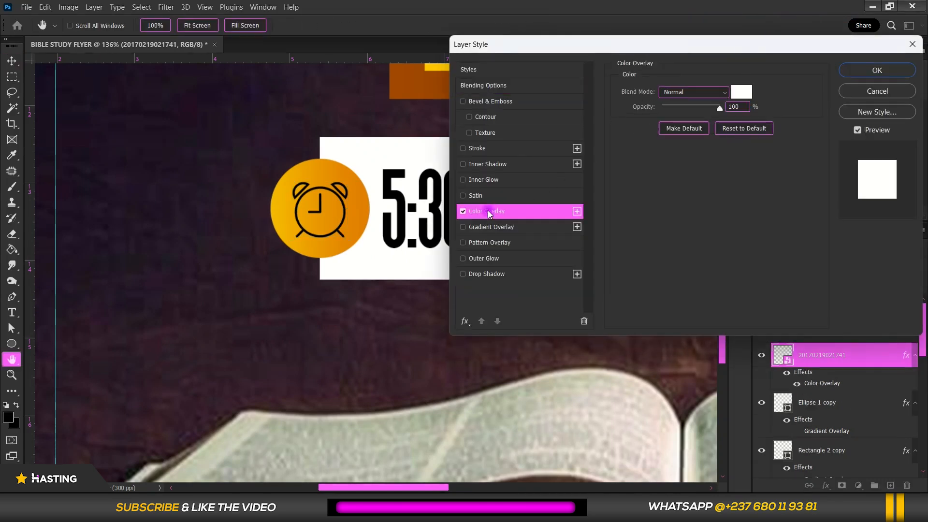
# Add a white outside stroke of 2 px to the alarm clock icon.
pyautogui.click(508, 150)
pyautogui.press('BackSpace')
pyautogui.write('3')
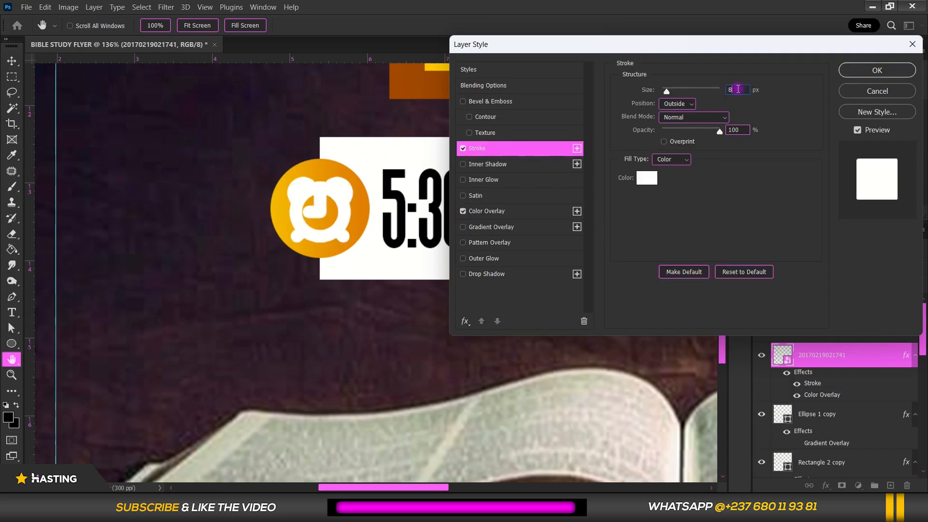
pyautogui.press('Return')
pyautogui.write('1')
pyautogui.press('Return')
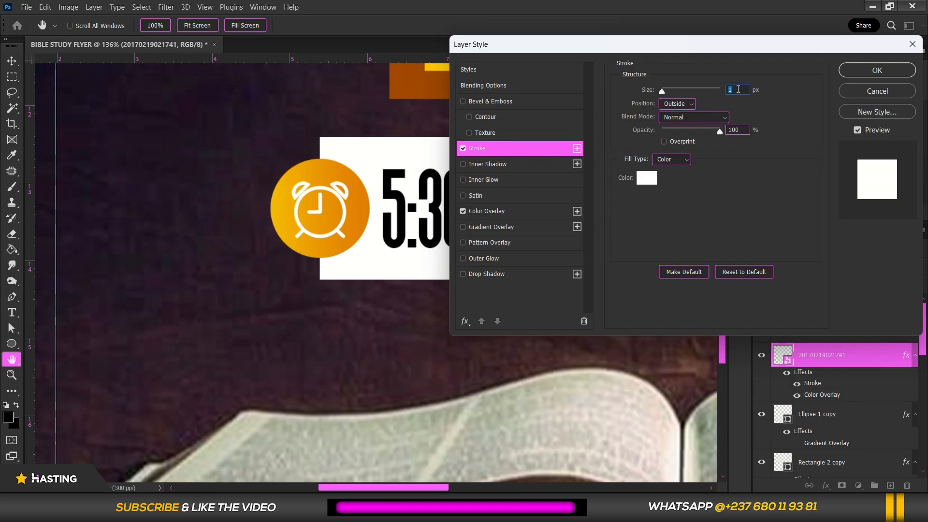
pyautogui.write('2')
pyautogui.press('Return')
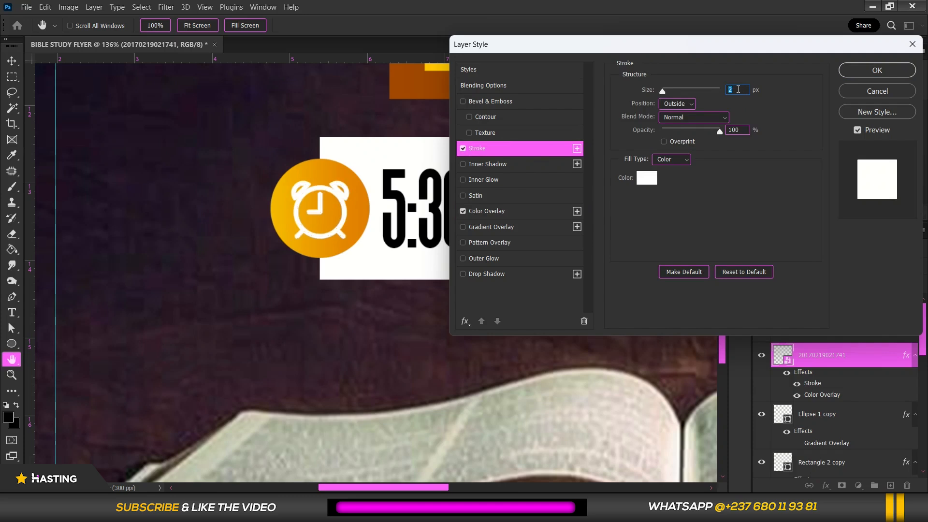
pyautogui.press('Up')
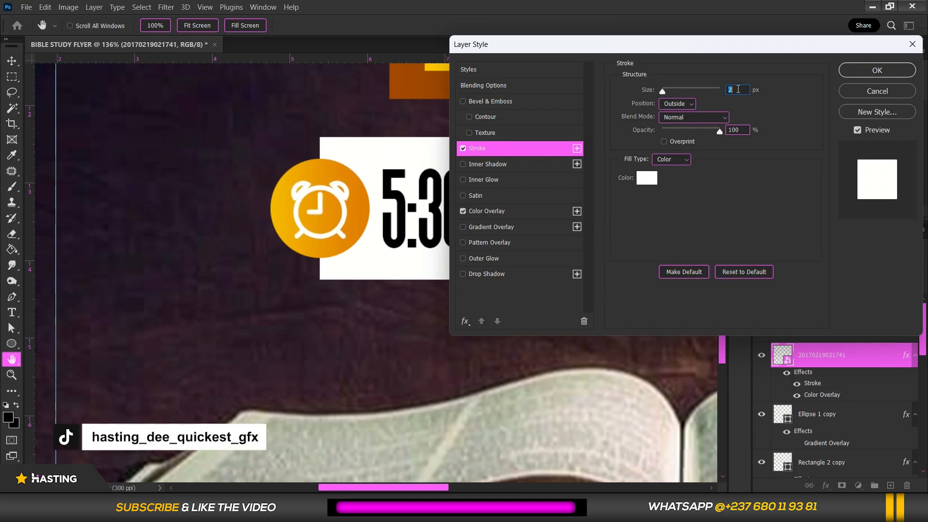
# Try the clock icon's stroke in the Inside position at 4 px.
pyautogui.click(689, 103)
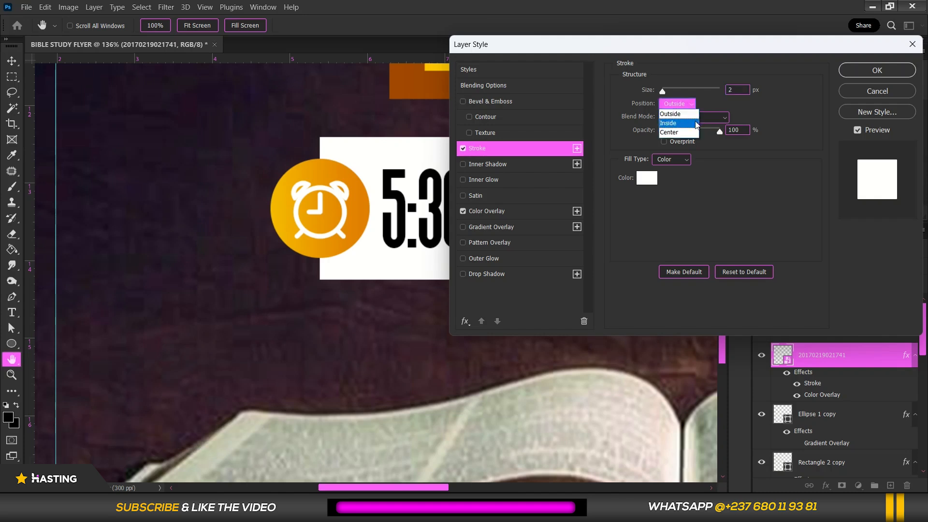
pyautogui.click(696, 116)
pyautogui.click(744, 89)
pyautogui.press('Up')
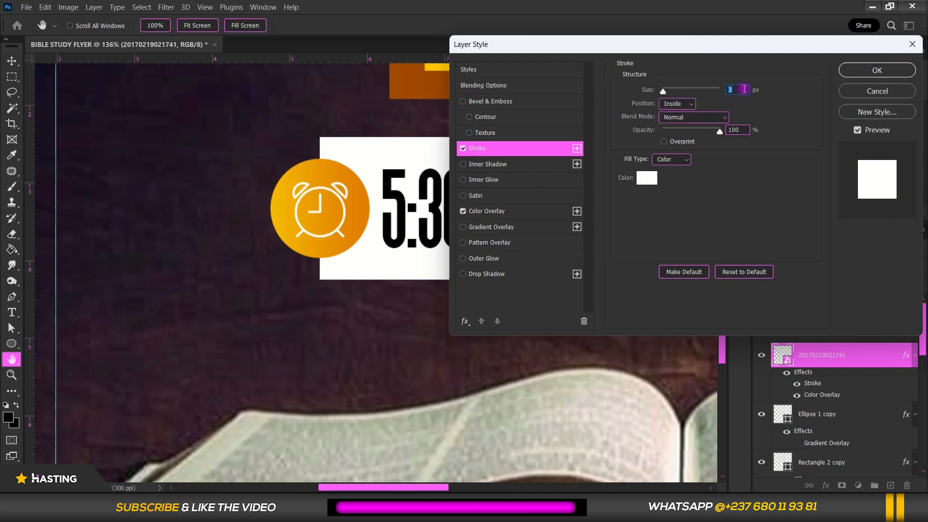
# Set the clock icon's stroke position to Center and its size to 2 px, and apply the layer style.
pyautogui.click(692, 104)
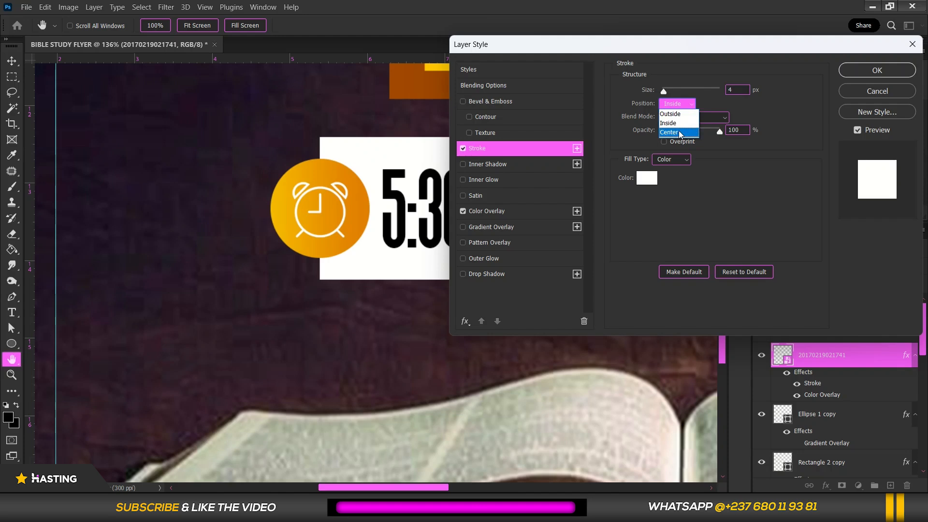
pyautogui.click(679, 133)
pyautogui.click(743, 89)
pyautogui.press('Down')
pyautogui.press('Down')
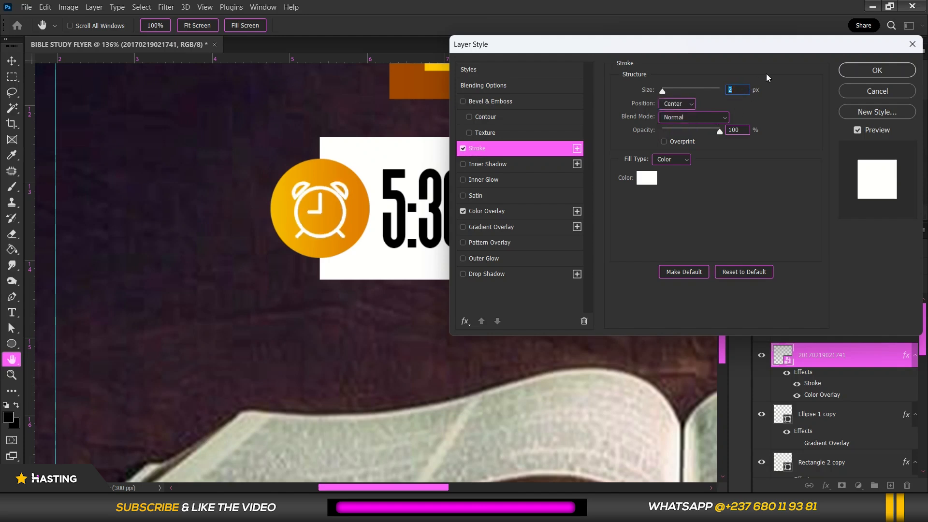
pyautogui.click(864, 69)
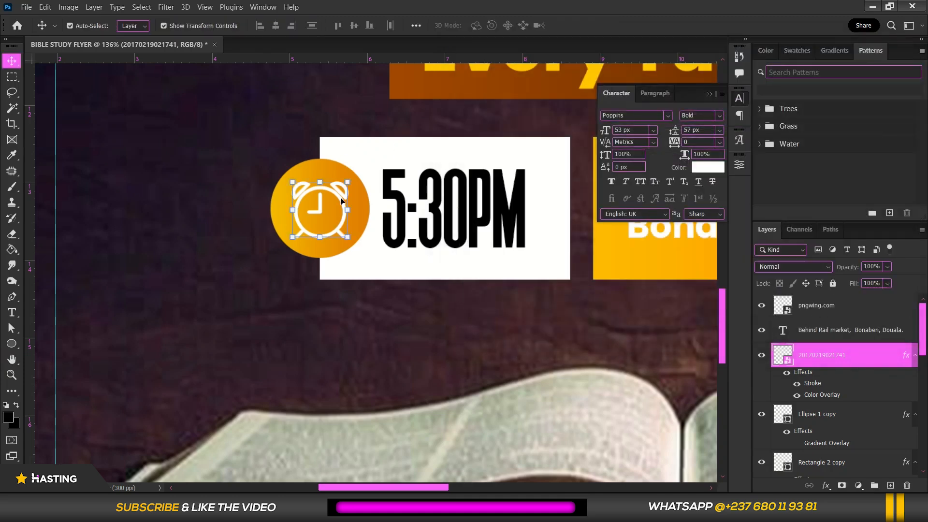
# Deselect all layers and place the GlowLight image from the BIBLE STUDY FLYER folder in File Explorer into the flyer.
pyautogui.scroll(-3, 220, 261)
pyautogui.scroll(-3, 220, 255)
pyautogui.click(304, 189)
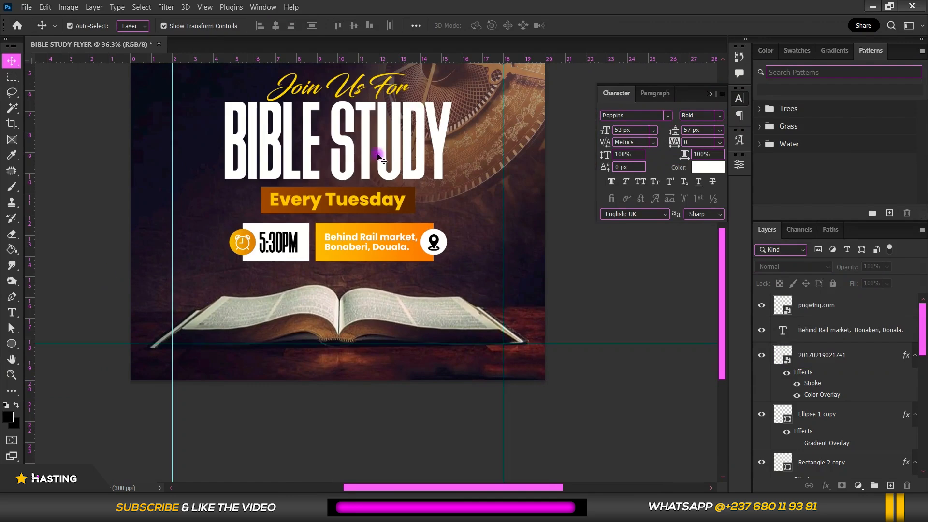
pyautogui.scroll(-1, 405, 238)
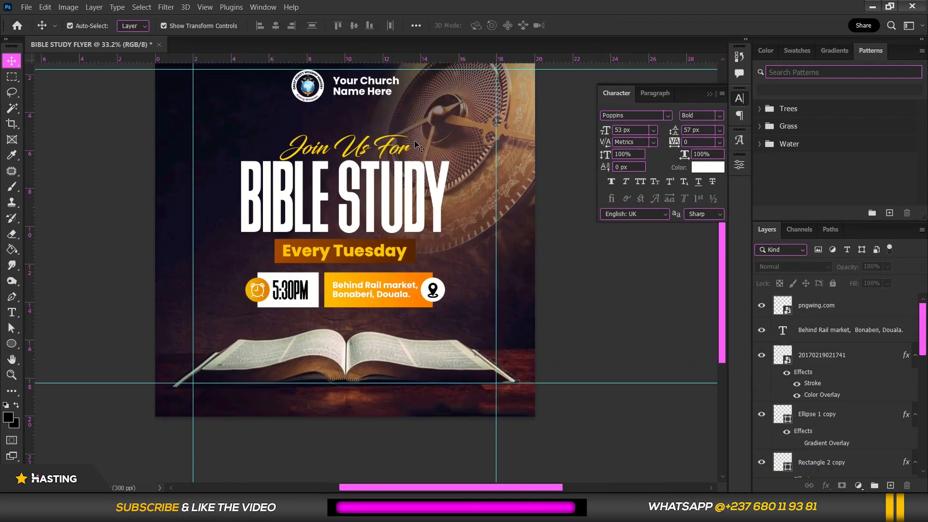
pyautogui.scroll(-1, 419, 146)
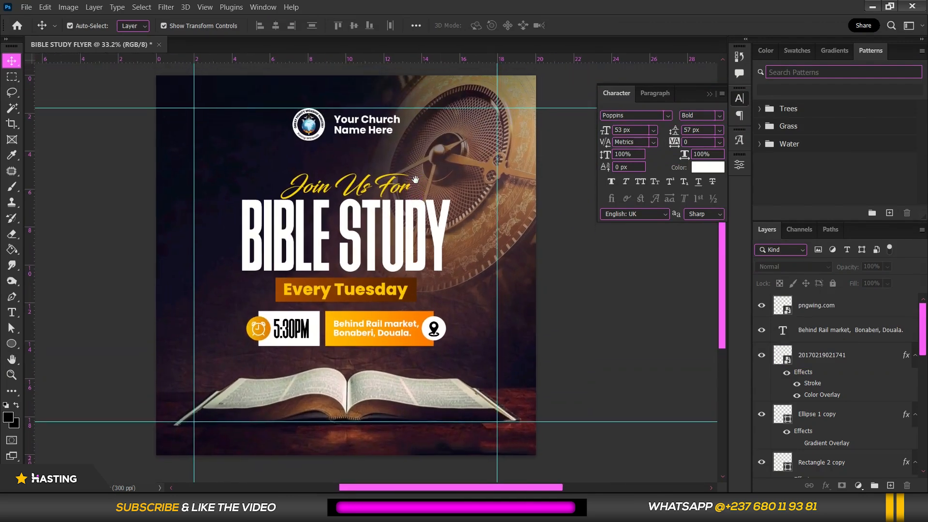
pyautogui.scroll(-1, 419, 186)
pyautogui.click(383, 321)
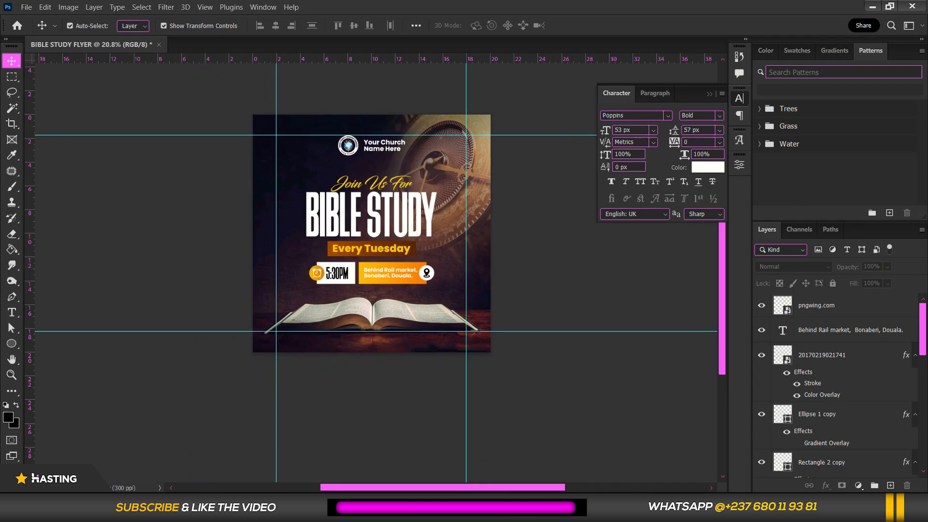
pyautogui.hotkey('alt', 'Tab')
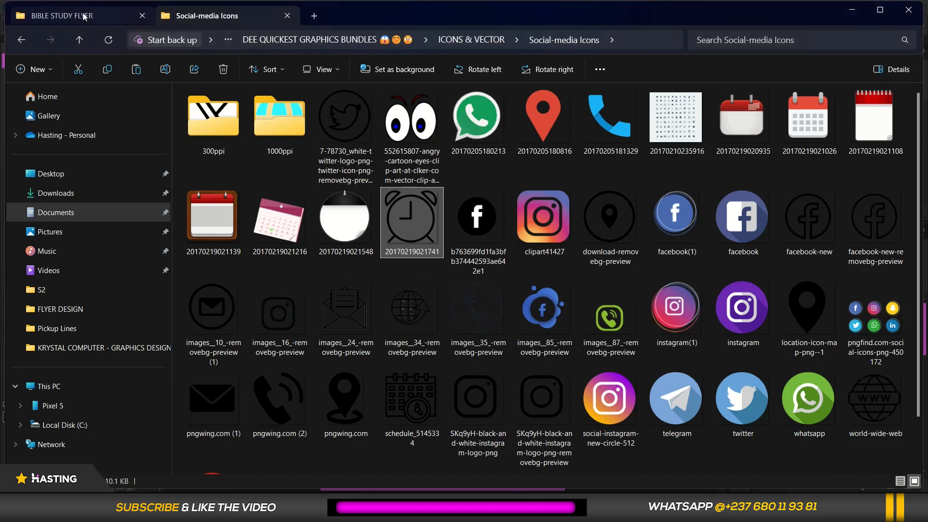
pyautogui.click(84, 16)
pyautogui.click(433, 125)
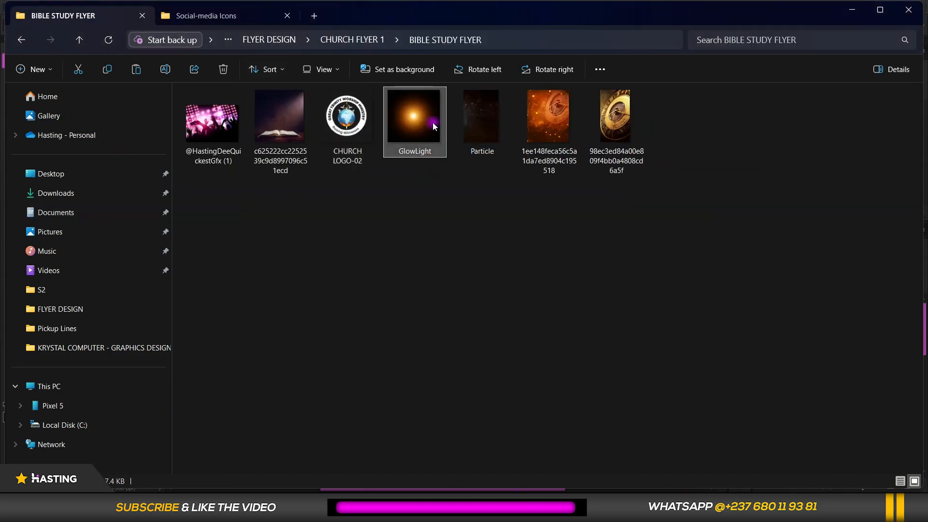
pyautogui.moveTo(431, 126); pyautogui.dragTo(372, 342)
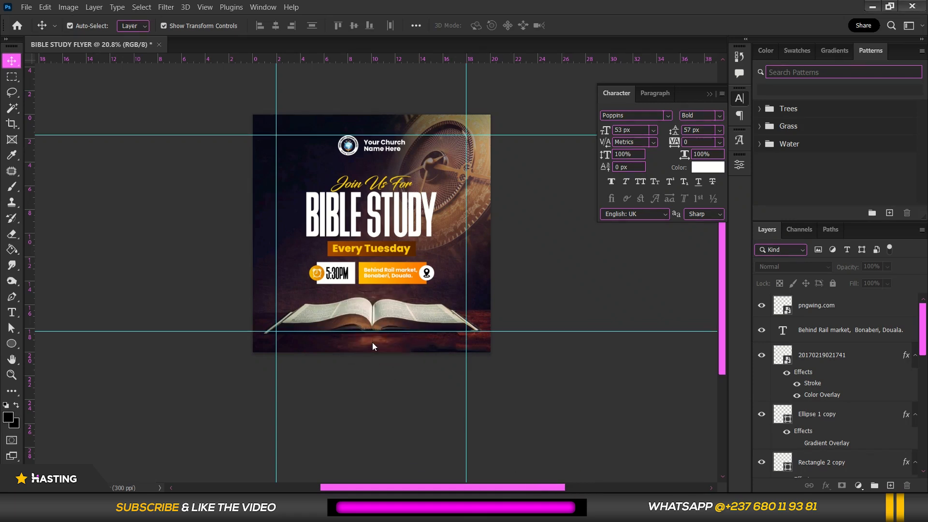
# Position the GlowLight image over the center of the open book and set its blend mode to Screen.
pyautogui.moveTo(393, 279); pyautogui.dragTo(401, 330)
pyautogui.press('Return')
pyautogui.click(817, 268)
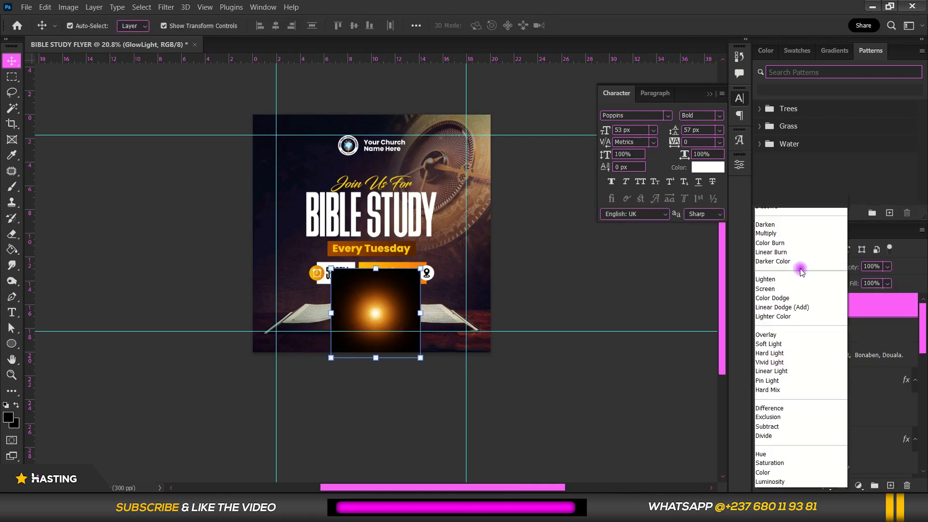
pyautogui.click(780, 289)
pyautogui.moveTo(370, 317)
pyautogui.mouseDown()
pyautogui.moveTo(376, 195)
pyautogui.moveTo(384, 299)
pyautogui.moveTo(362, 323)
pyautogui.moveTo(374, 320)
pyautogui.mouseUp()
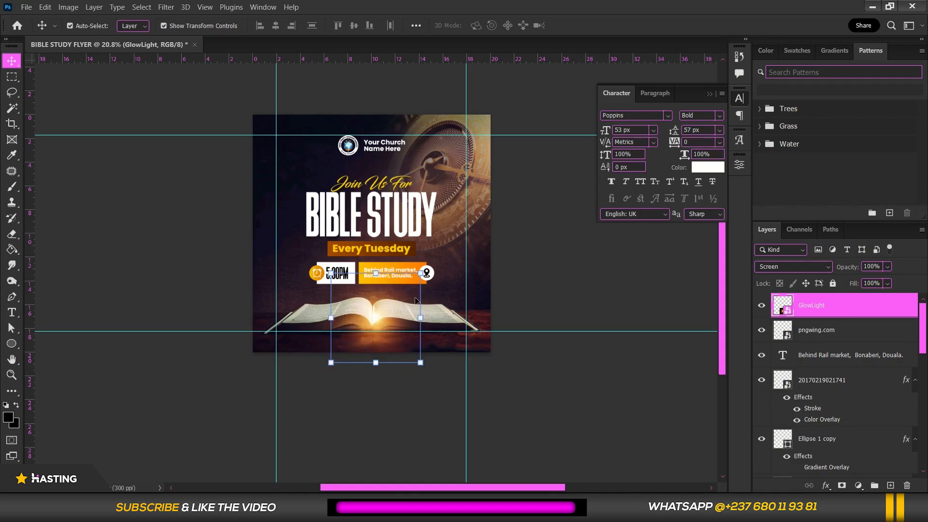
# Enlarge the GlowLight image over the open book's center and move its layer directly beneath the CHURCH LOGO-02 layer.
pyautogui.click(427, 274)
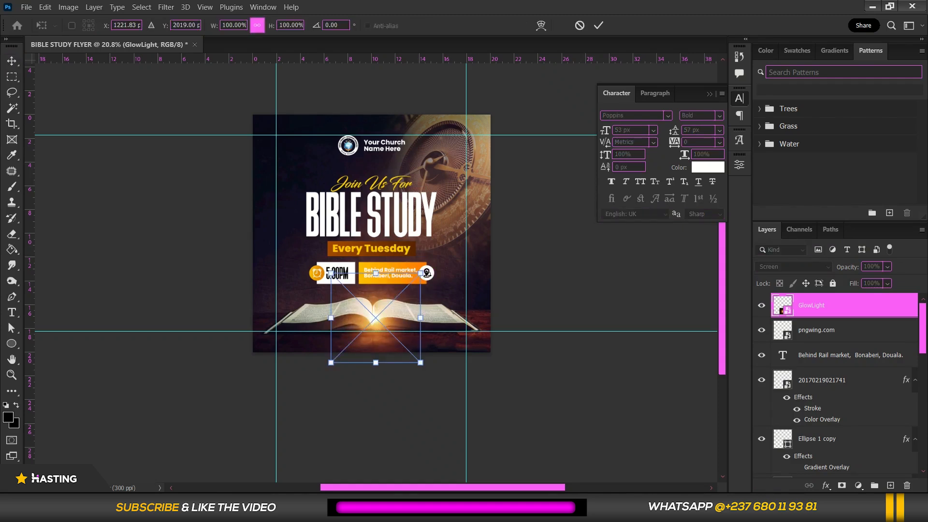
pyautogui.moveTo(427, 273); pyautogui.dragTo(448, 251)
pyautogui.moveTo(406, 322); pyautogui.dragTo(407, 314)
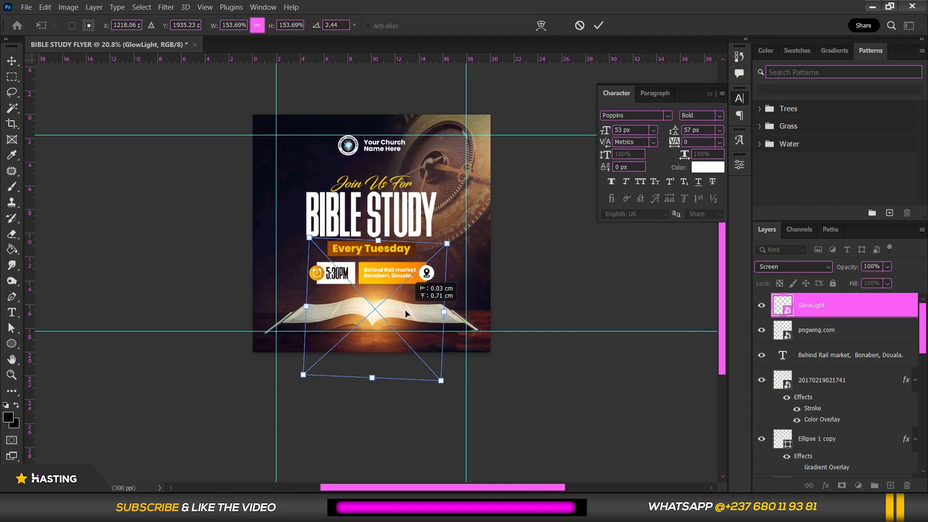
pyautogui.moveTo(406, 313); pyautogui.dragTo(439, 253)
pyautogui.press('Return')
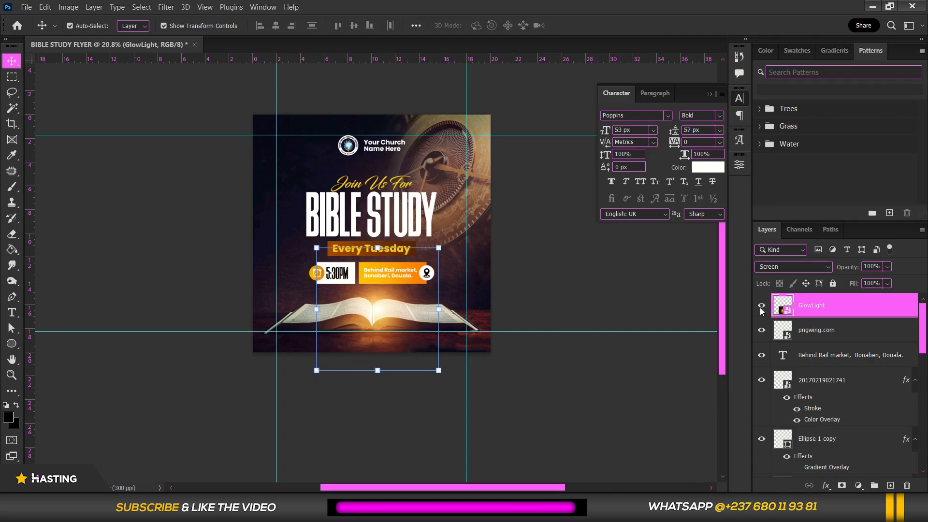
pyautogui.moveTo(870, 304); pyautogui.dragTo(862, 376)
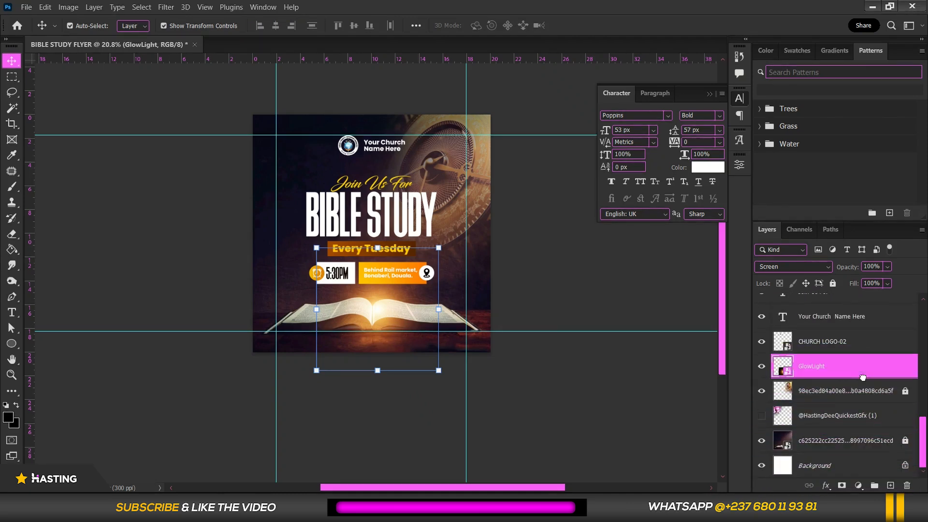
# Place the Particle image from the BIBLE STUDY FLYER folder in File Explorer and scale it to 58.19% so it covers the flyer.
pyautogui.hotkey('alt', 'Tab')
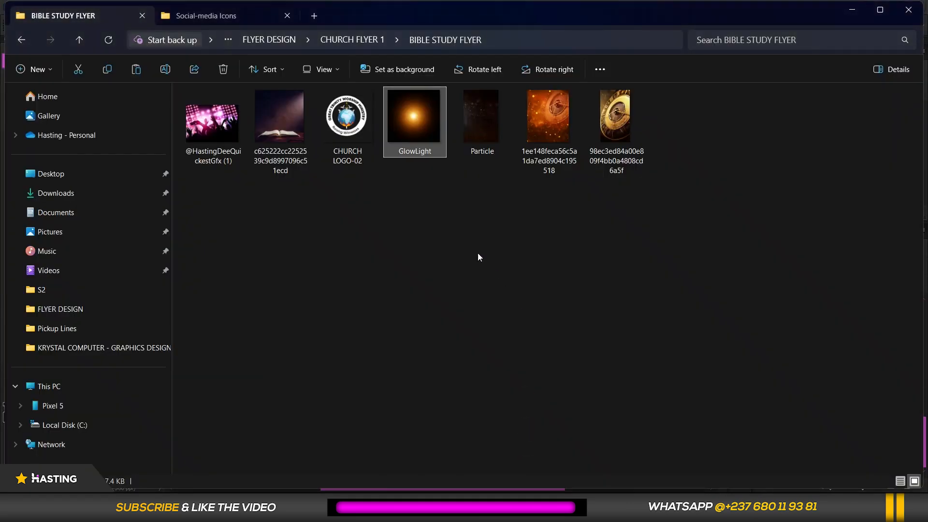
pyautogui.click(486, 122)
pyautogui.moveTo(488, 126); pyautogui.dragTo(385, 256)
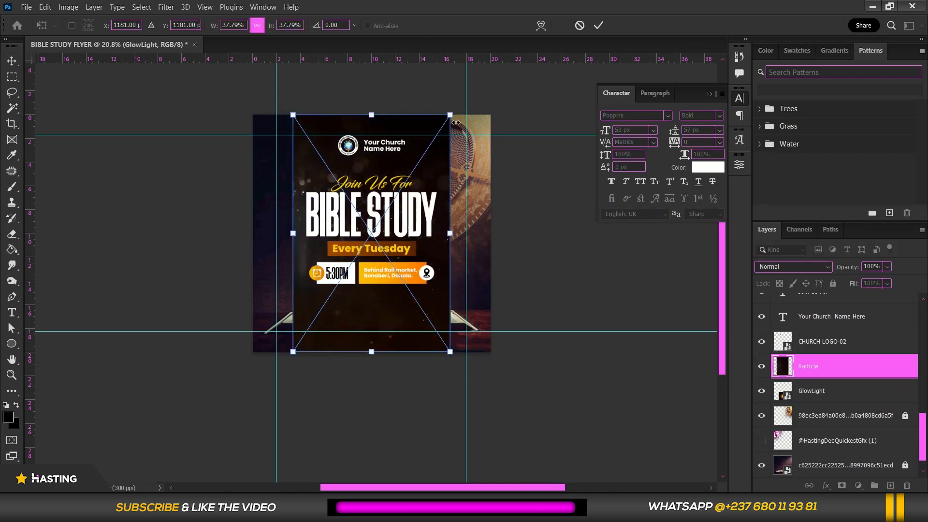
pyautogui.moveTo(452, 113); pyautogui.dragTo(494, 81)
pyautogui.moveTo(466, 165); pyautogui.dragTo(467, 165)
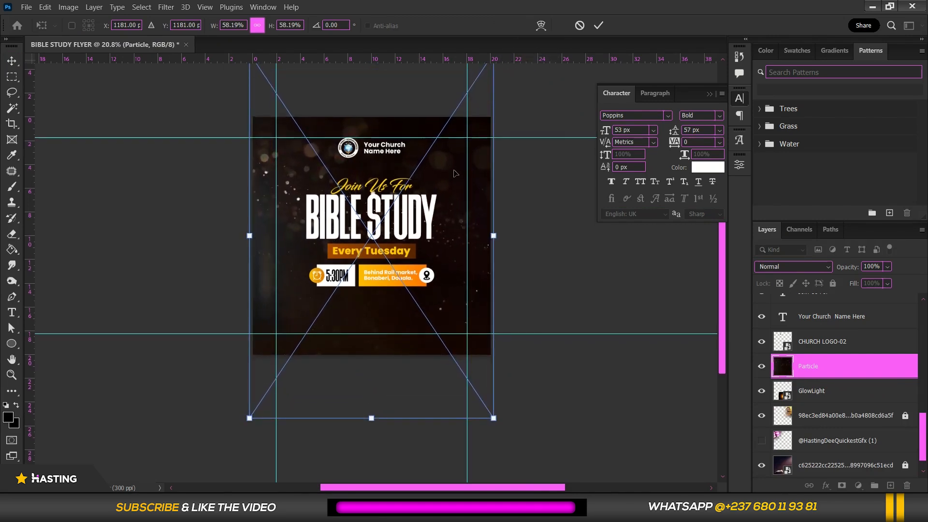
pyautogui.press('Return')
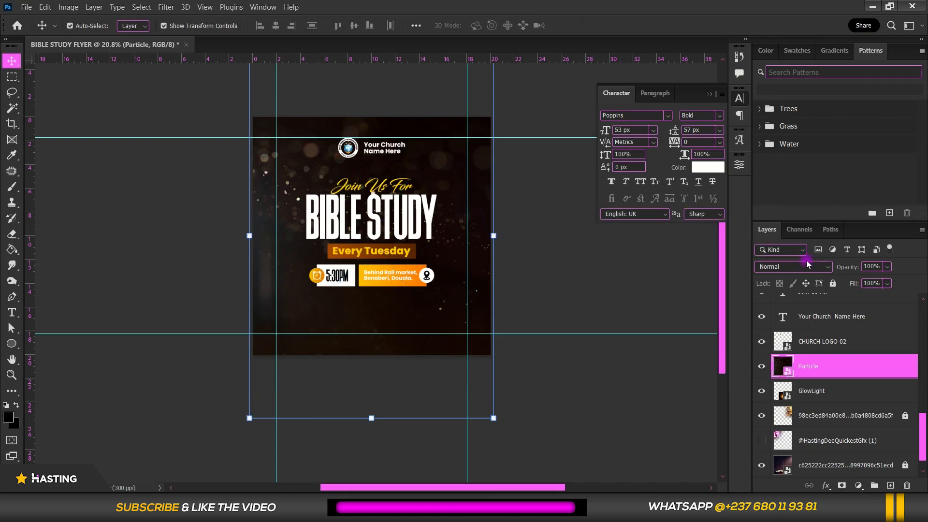
# Set the Particle layer's blend mode to Screen and deselect all layers.
pyautogui.click(808, 267)
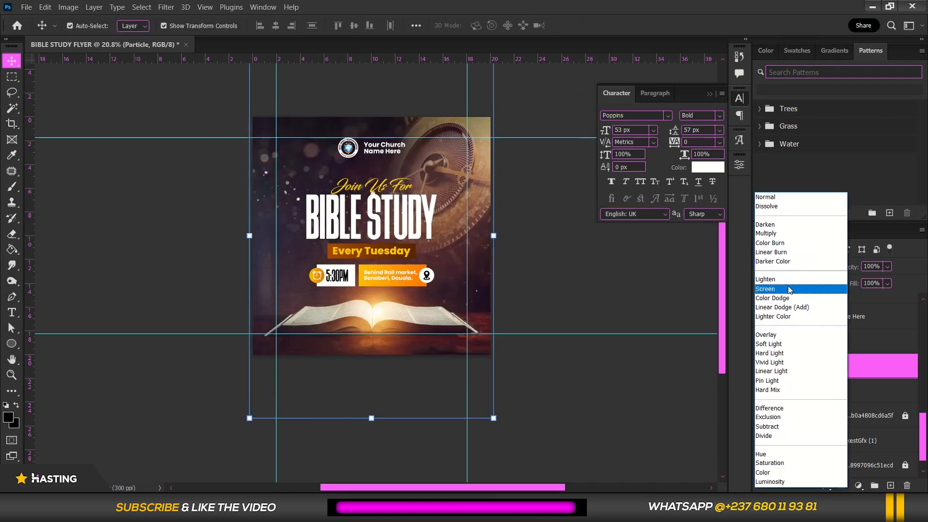
pyautogui.click(791, 288)
pyautogui.click(583, 242)
# Open the blending options of the "Join Us For" text and add a drop shadow.
pyautogui.scroll(2, 449, 230)
pyautogui.scroll(2, 450, 230)
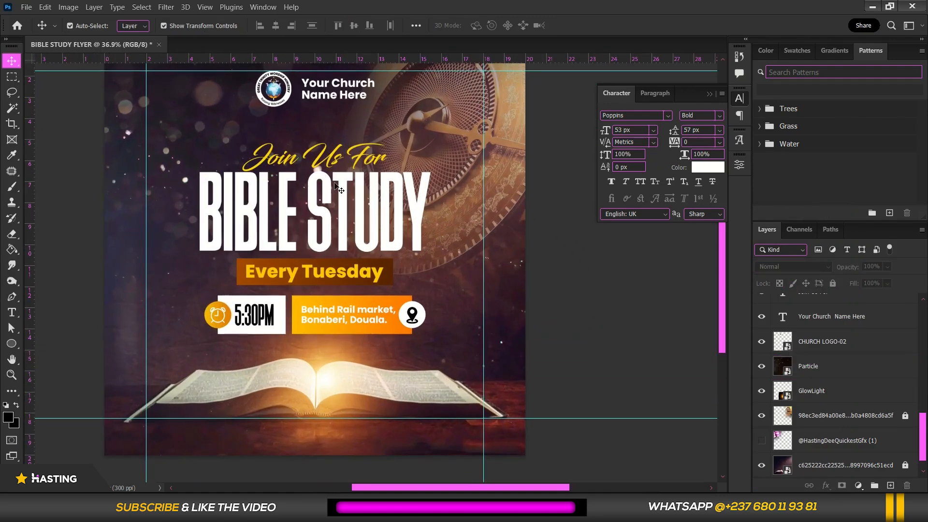
pyautogui.scroll(4, 337, 190)
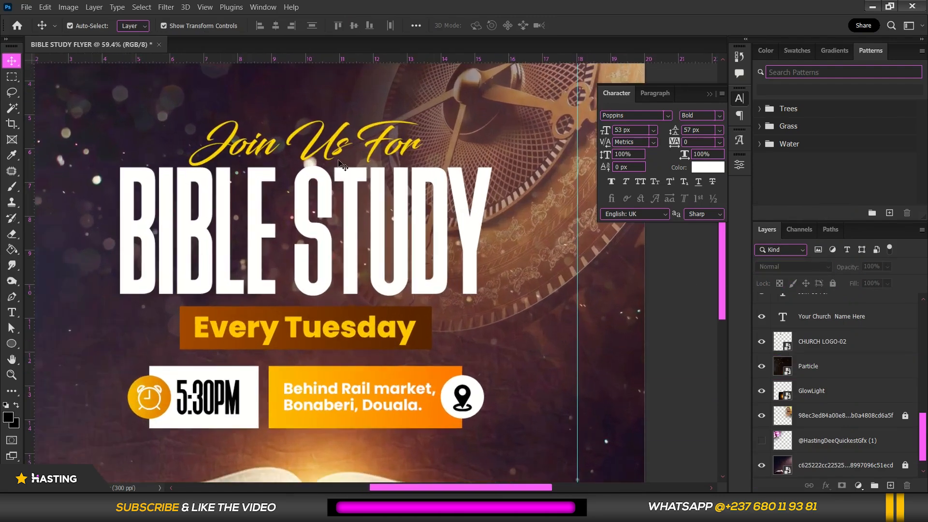
pyautogui.click(331, 146)
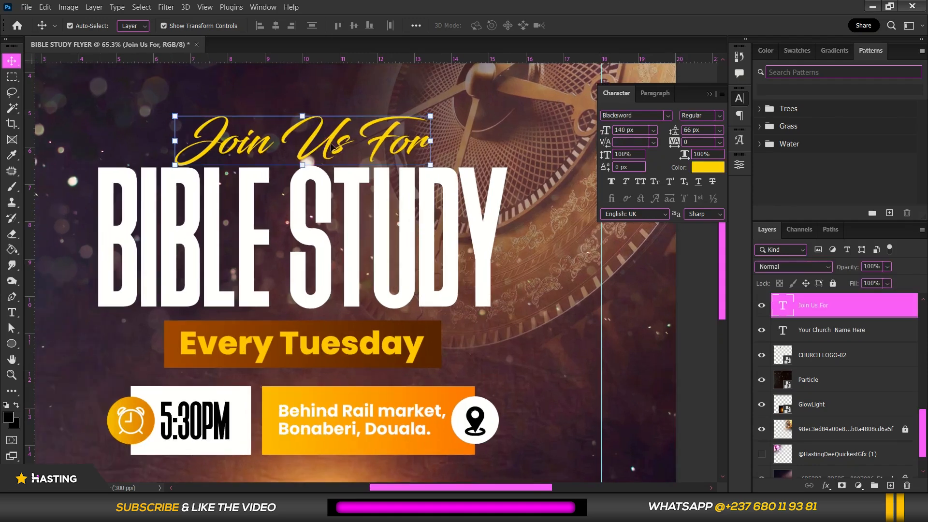
pyautogui.rightClick(840, 307)
pyautogui.click(712, 21)
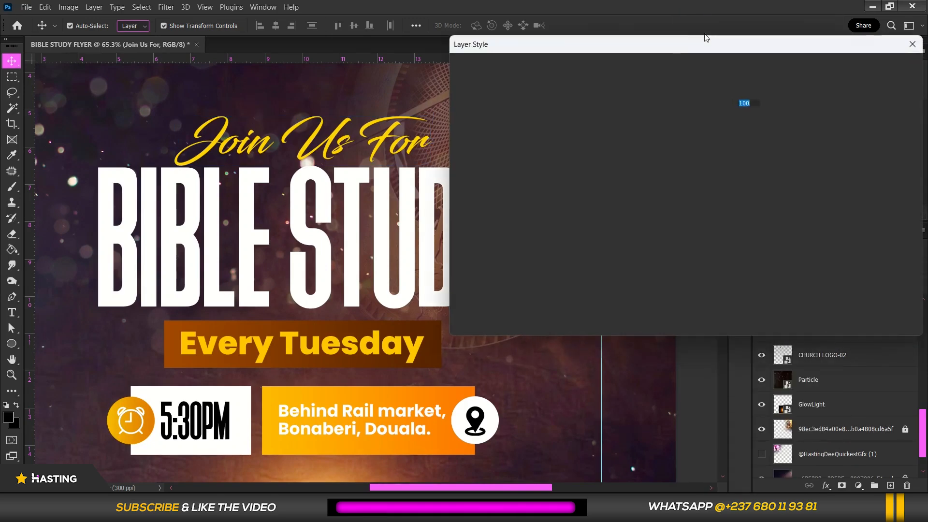
pyautogui.click(484, 274)
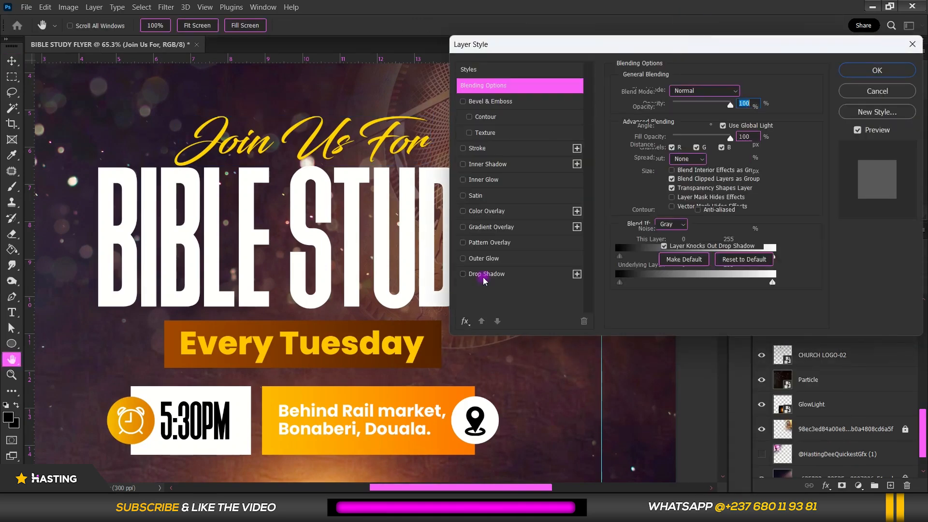
# Set the "Join Us For" drop shadow to a distance of 14 px and a size of 13 px, and apply the layer style.
pyautogui.moveTo(678, 144); pyautogui.dragTo(675, 144)
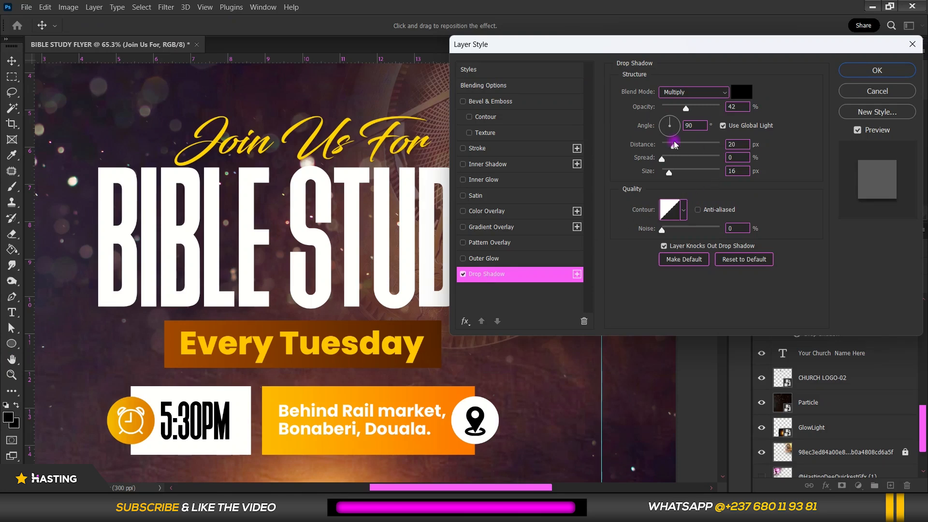
pyautogui.click(664, 173)
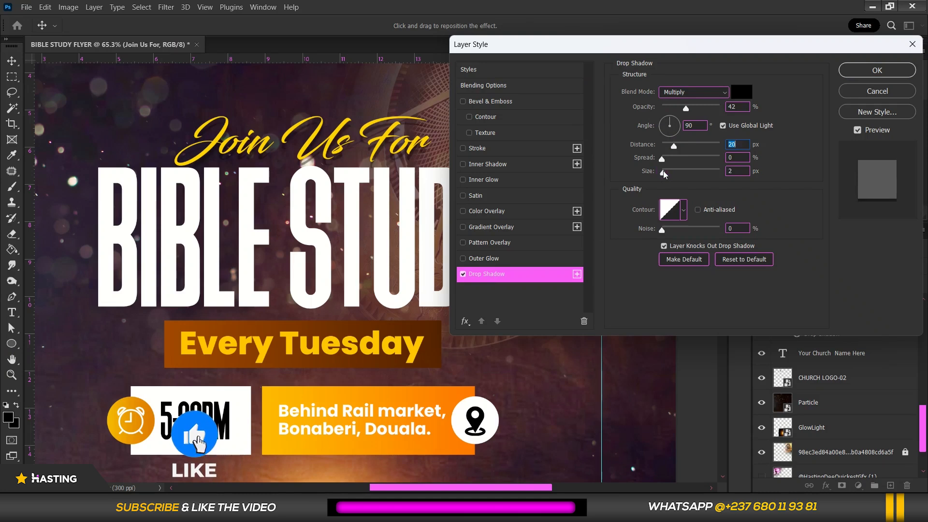
pyautogui.click(667, 146)
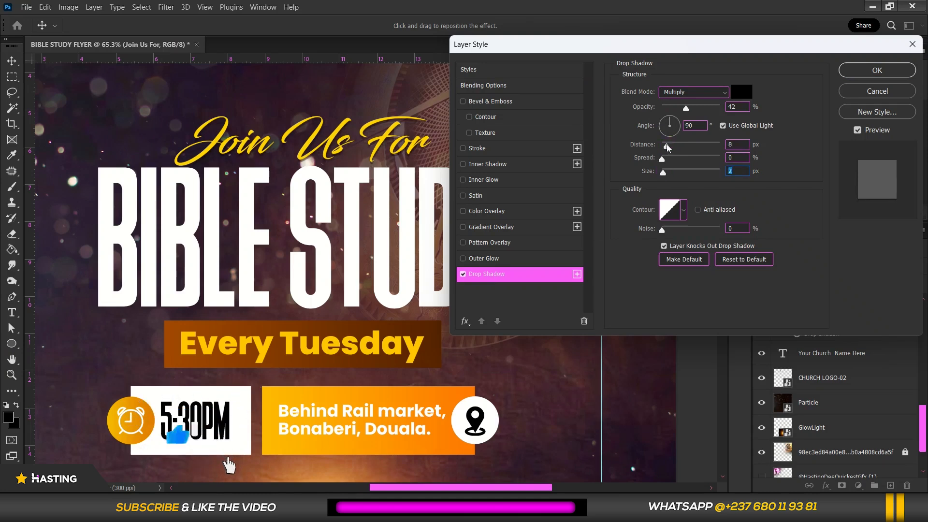
pyautogui.moveTo(667, 146); pyautogui.dragTo(671, 144)
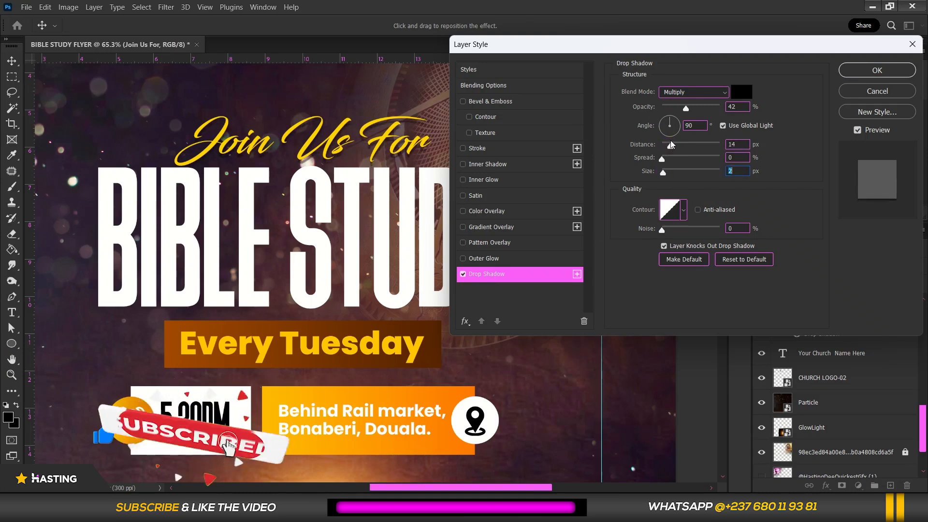
pyautogui.click(669, 173)
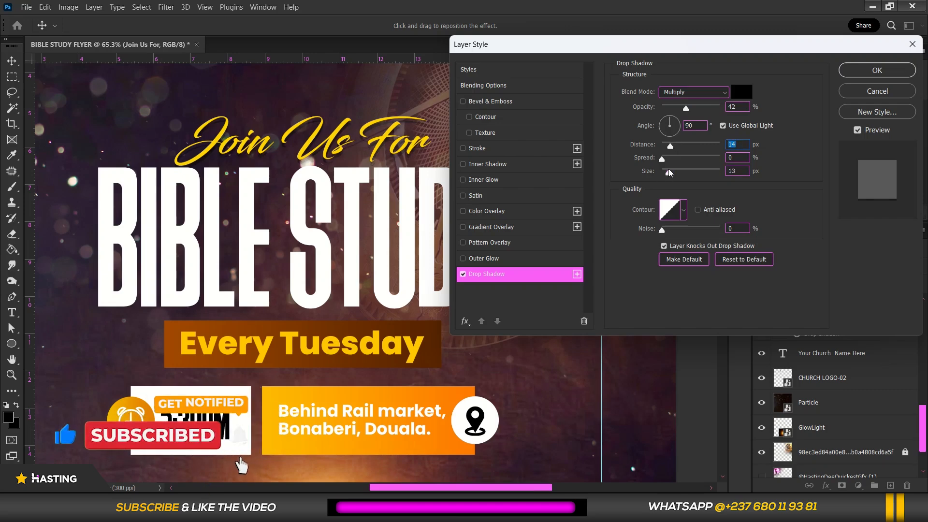
pyautogui.click(860, 72)
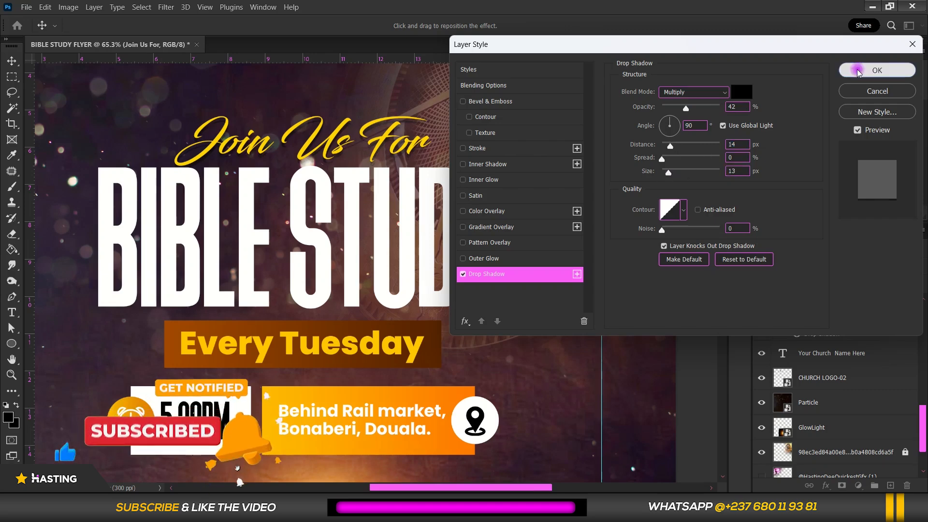
# Add a drop shadow to the BIBLE STUDY title, adjust its opacity and distance, and apply the layer style.
pyautogui.scroll(-2, 385, 258)
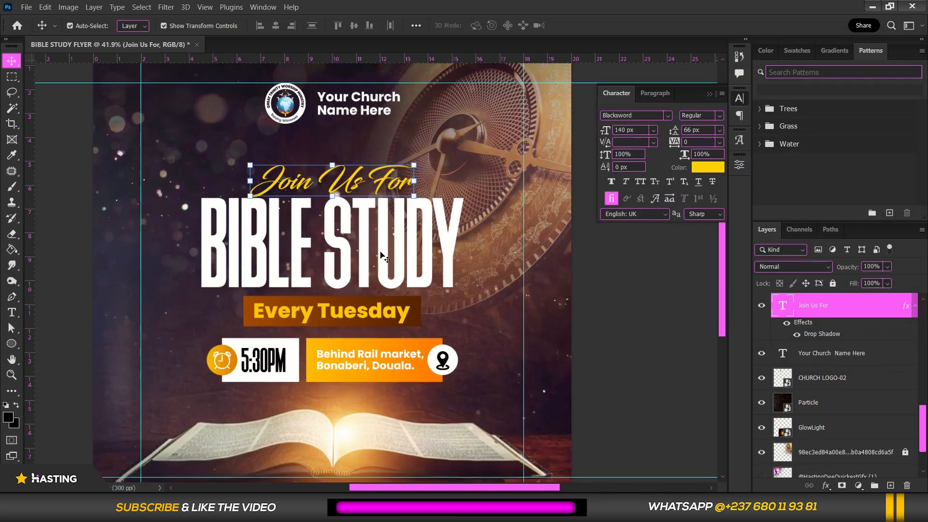
pyautogui.click(381, 252)
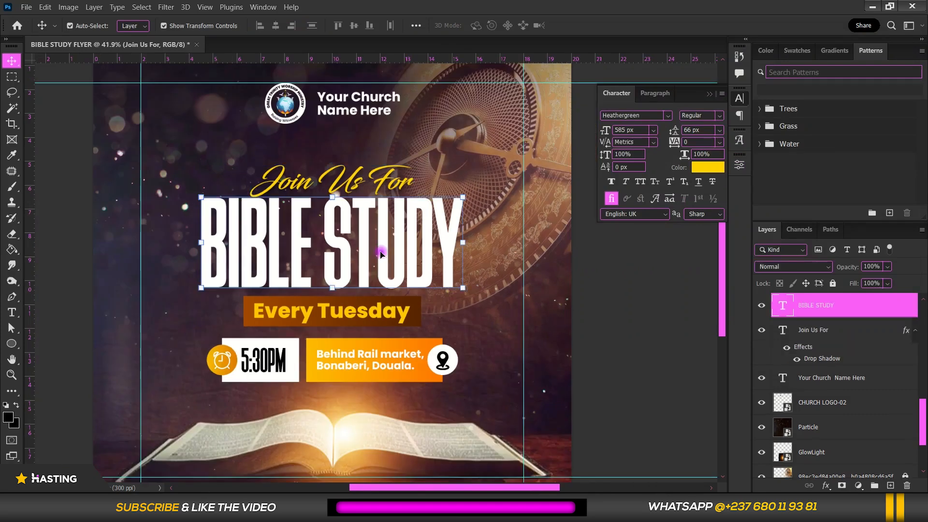
pyautogui.rightClick(859, 311)
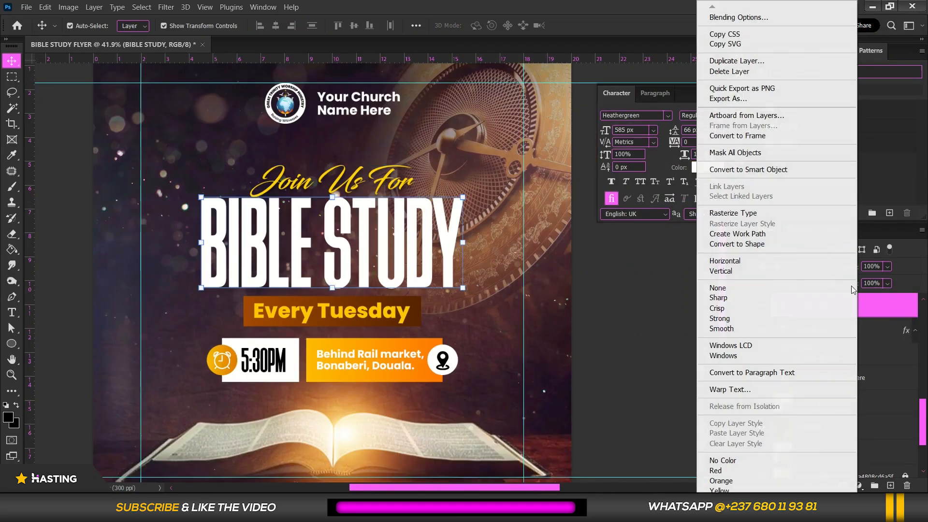
pyautogui.click(802, 21)
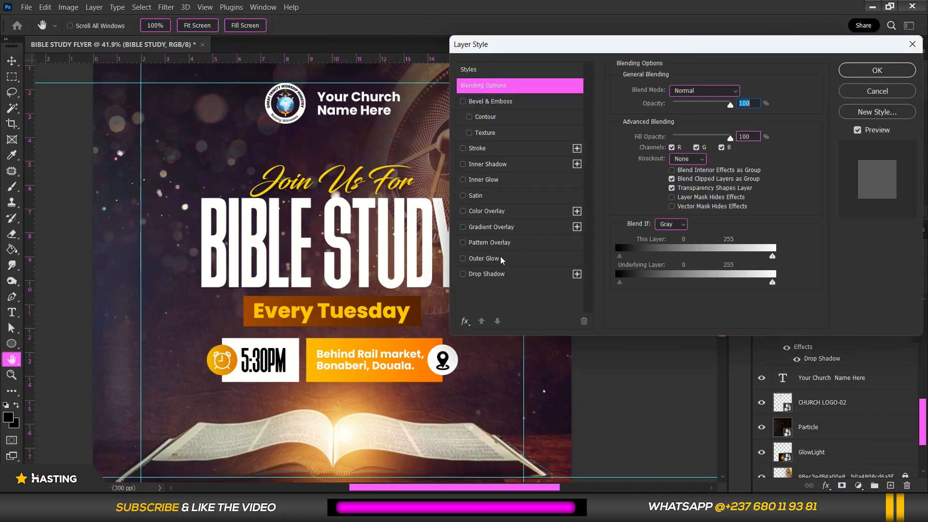
pyautogui.click(501, 275)
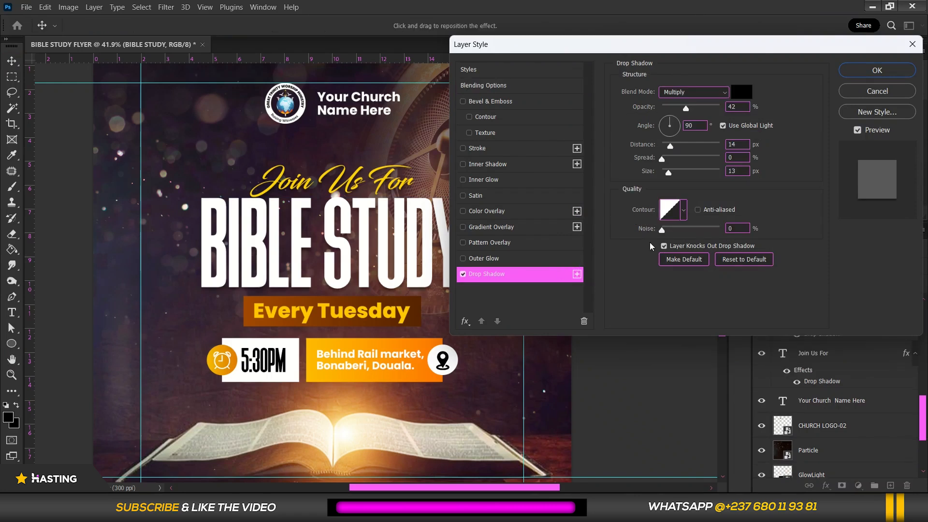
pyautogui.moveTo(670, 49); pyautogui.dragTo(710, 46)
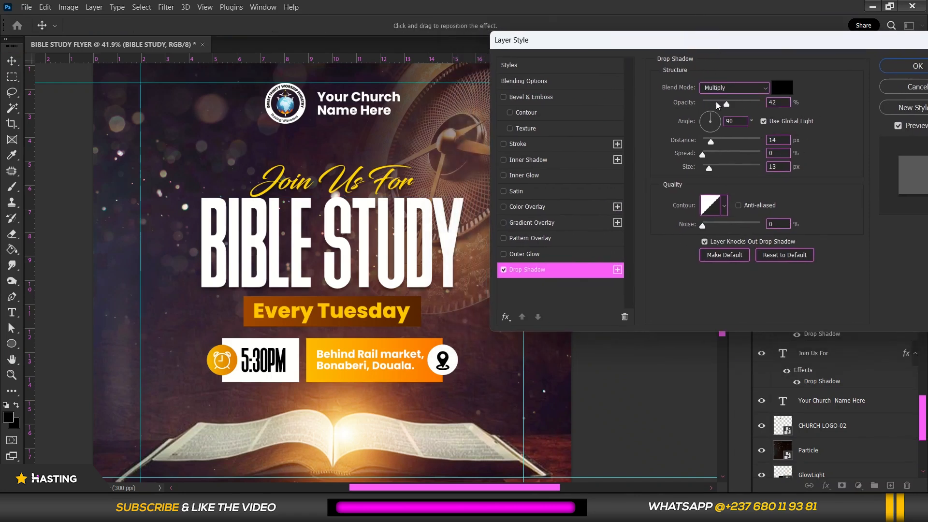
pyautogui.moveTo(716, 103); pyautogui.dragTo(717, 103)
pyautogui.click(714, 144)
pyautogui.click(898, 68)
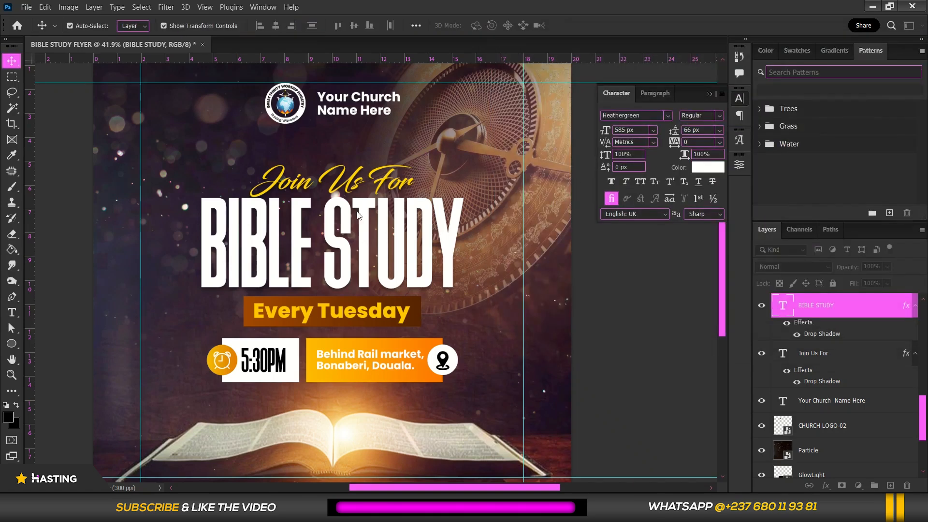
# Deselect all layers and clear the guides from view on the flyer.
pyautogui.scroll(-2, 252, 240)
pyautogui.scroll(-2, 387, 322)
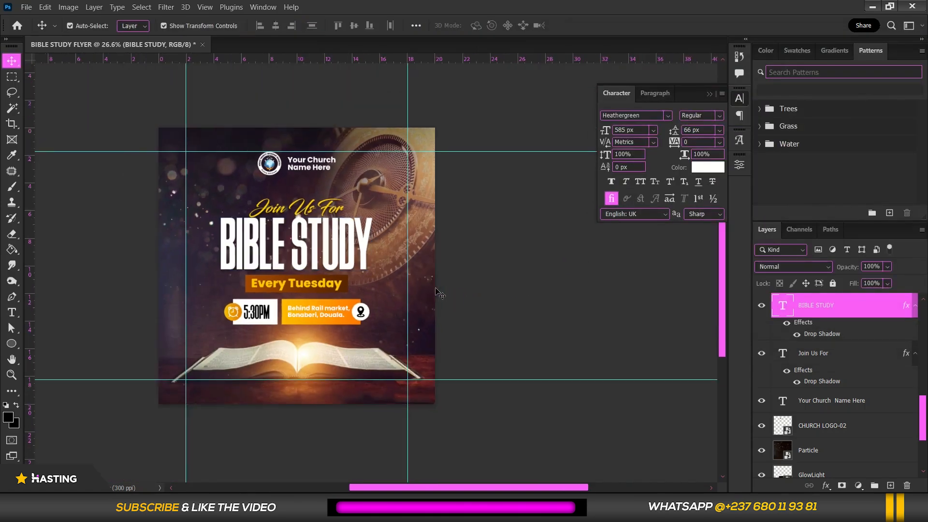
pyautogui.click(463, 347)
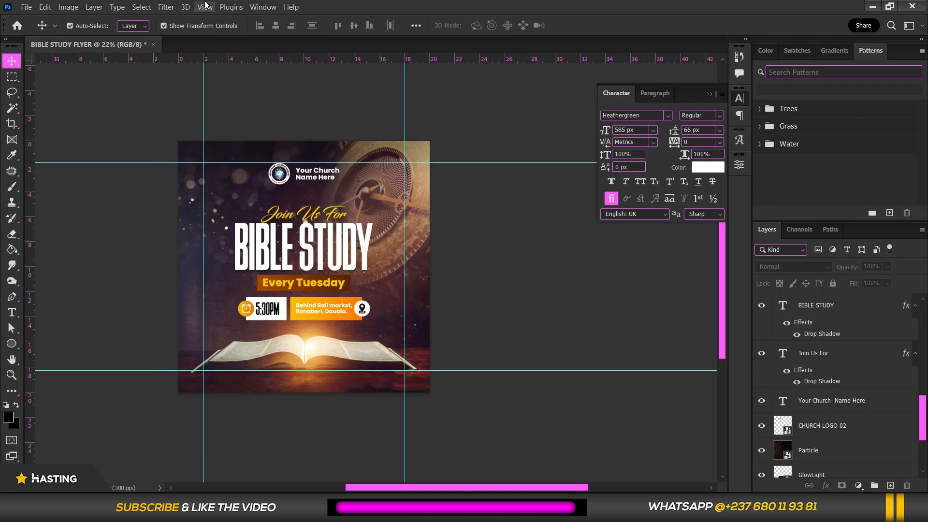
pyautogui.click(205, 7)
pyautogui.moveTo(290, 246)
pyautogui.click(369, 271)
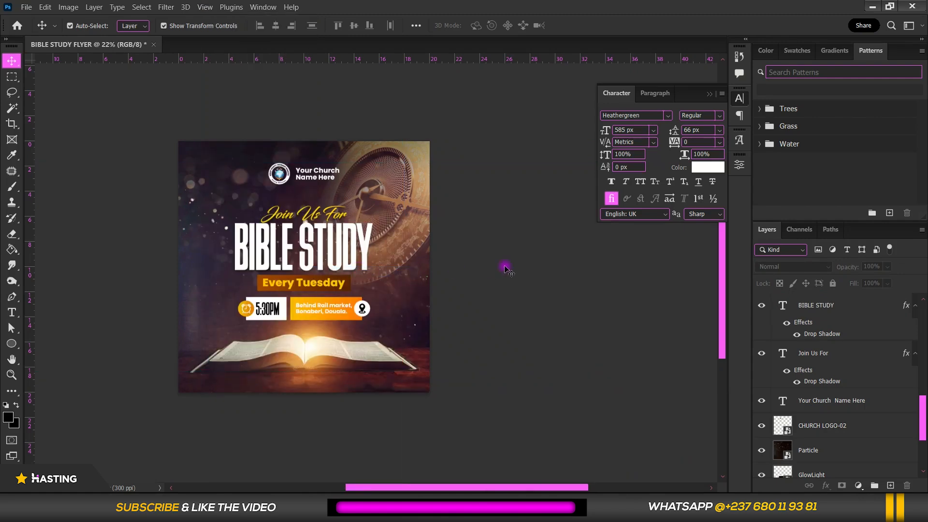
# Center the finished flyer in the view and change the pasteboard color around the canvas to black.
pyautogui.scroll(3, 424, 229)
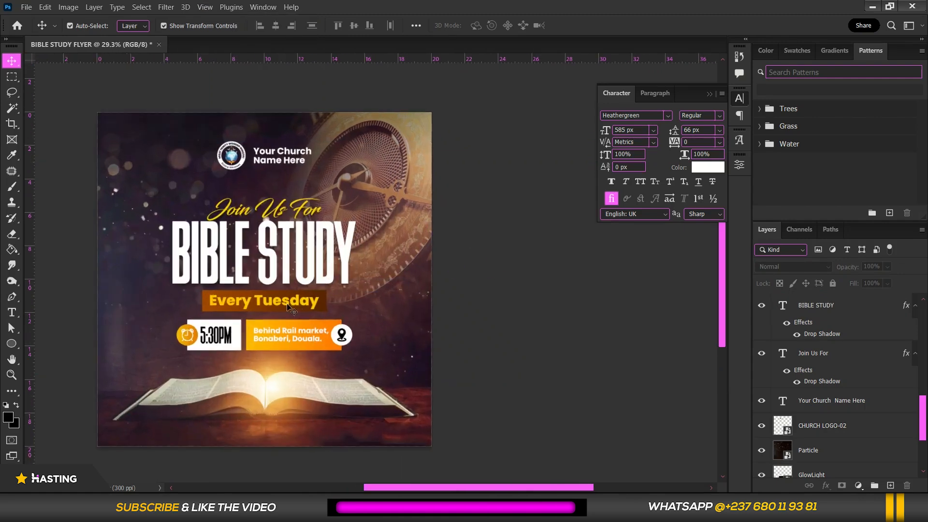
pyautogui.moveTo(289, 285); pyautogui.dragTo(416, 257)
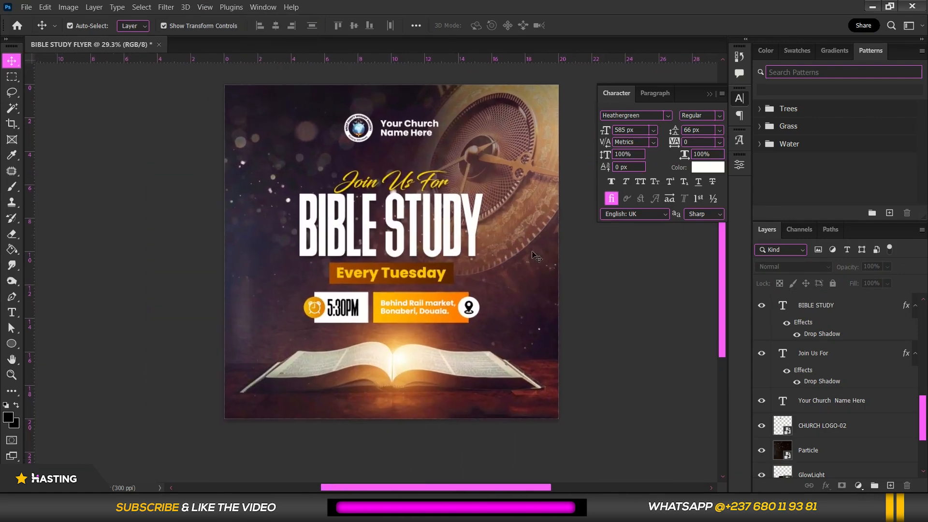
pyautogui.rightClick(587, 236)
pyautogui.click(603, 252)
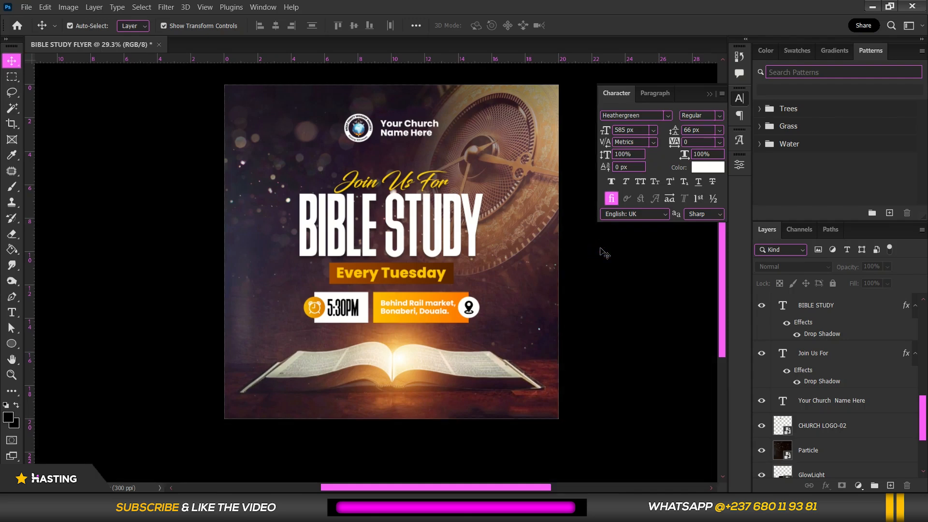